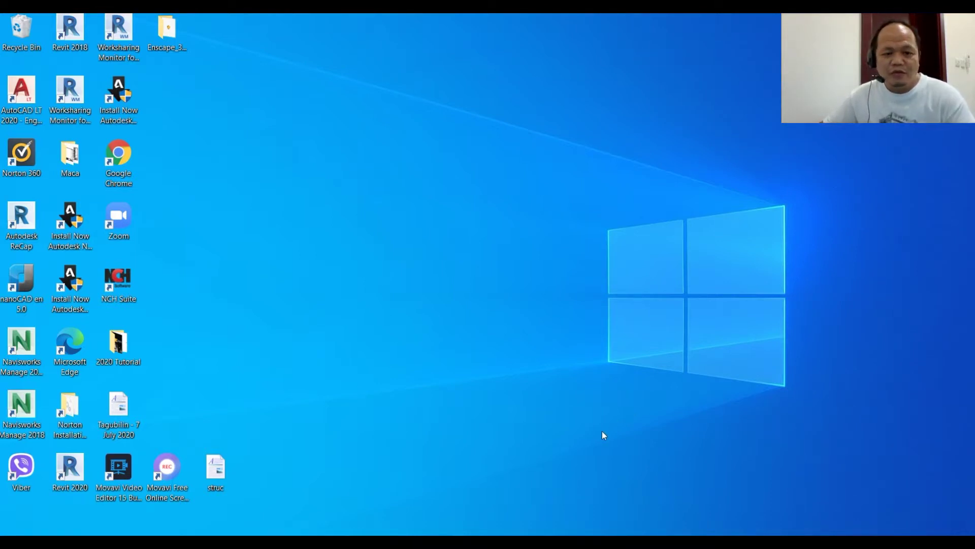
Start Revit 2020 from its Windows desktop icon.
click(80, 467)
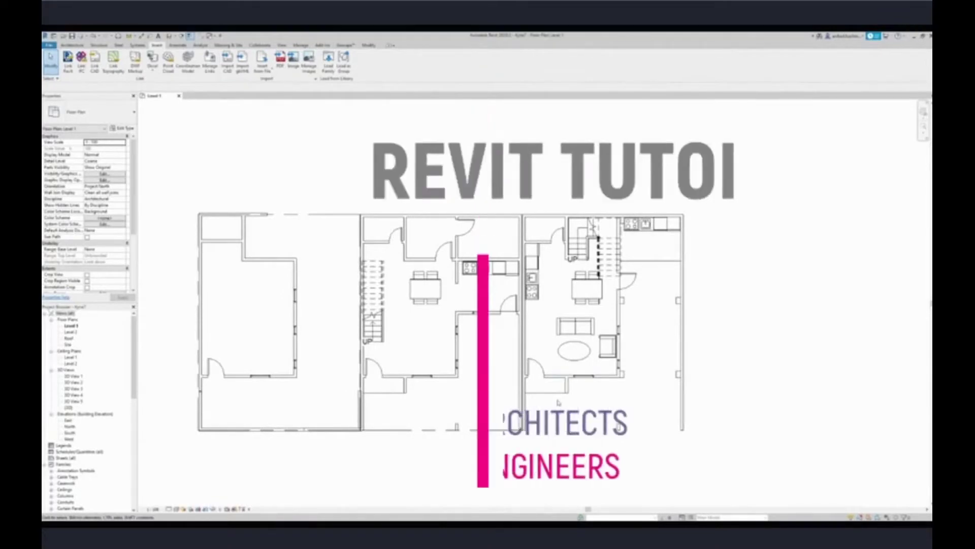
Scroll on the Revit screen while it finishes loading to the Home screen.
scroll(563, 425, up, 3)
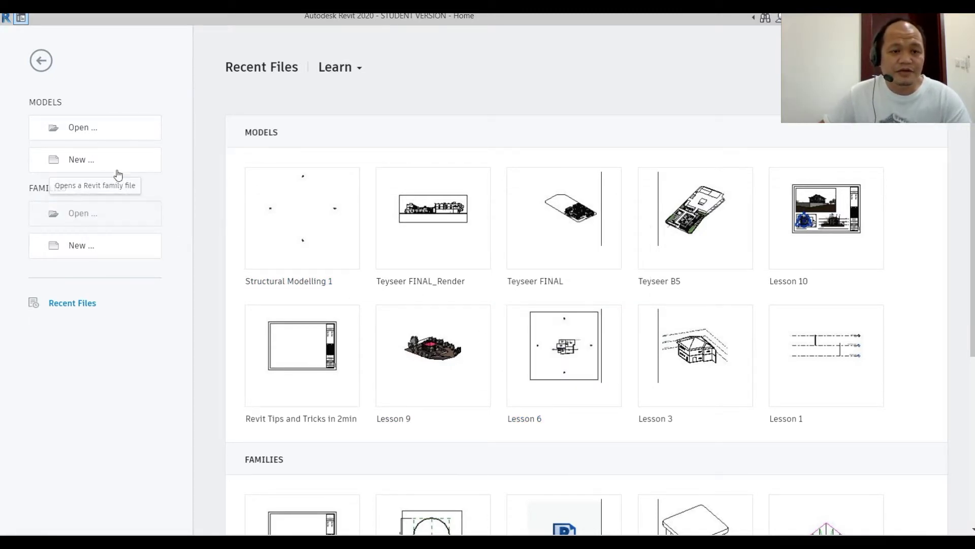
Create a new project from the Structural Analysis-DefaultMetric.rte template.
click(91, 162)
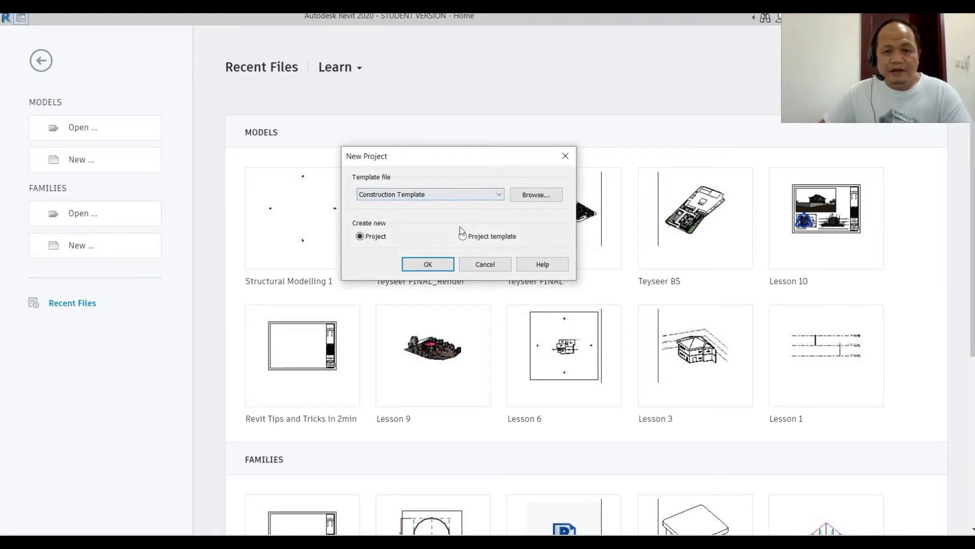
click(498, 195)
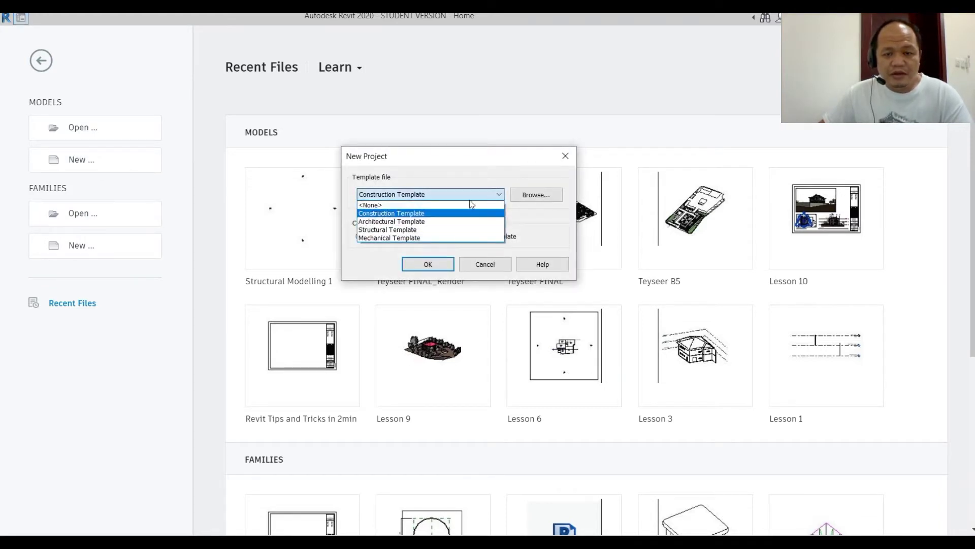
click(431, 230)
click(534, 195)
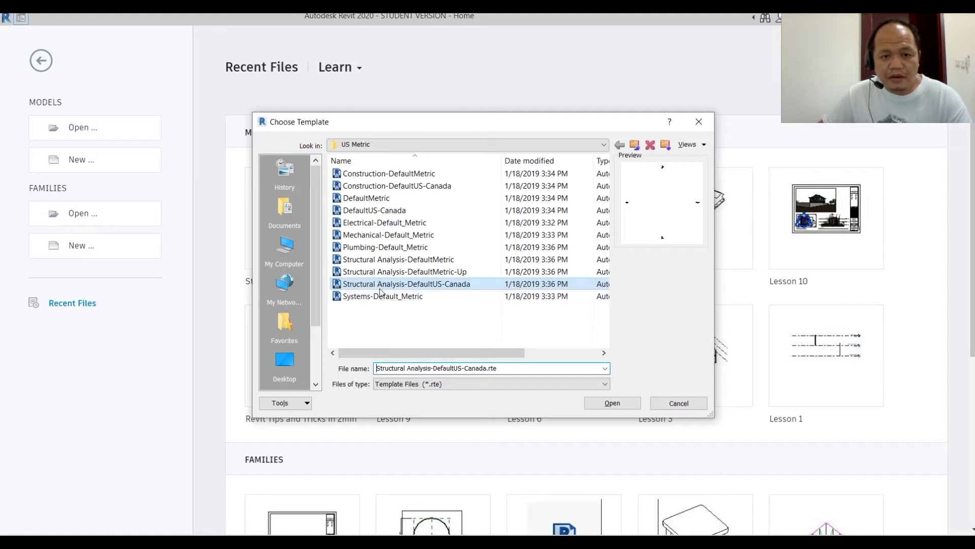
click(406, 272)
click(402, 259)
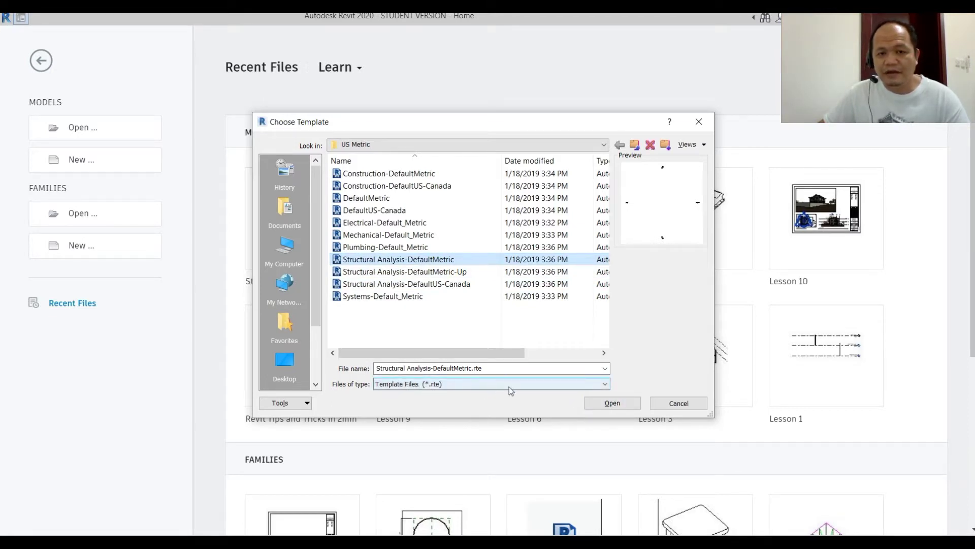
click(622, 404)
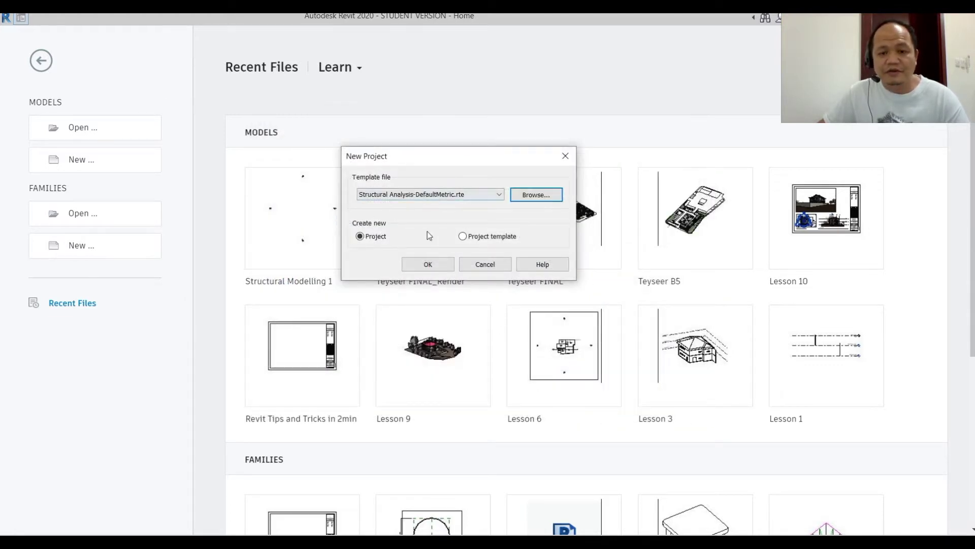
click(464, 238)
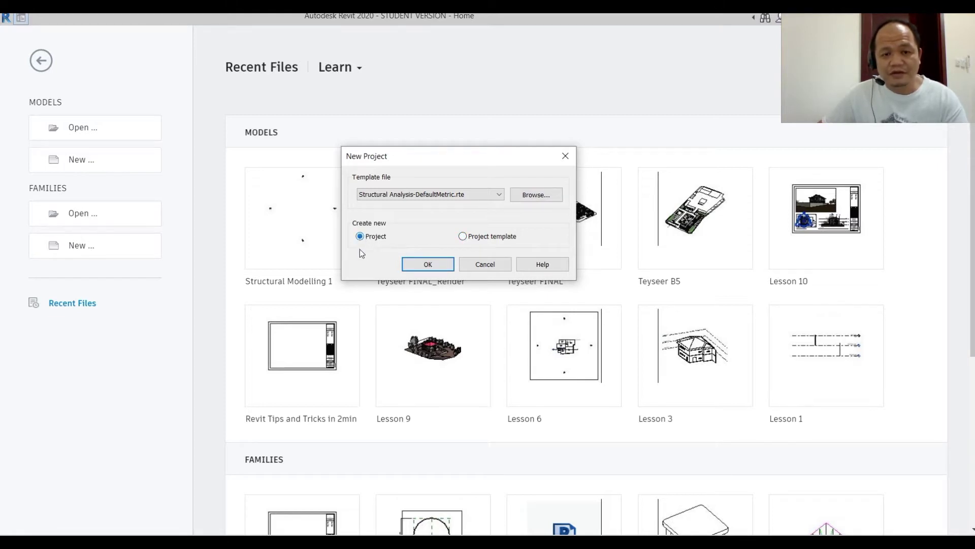
click(451, 268)
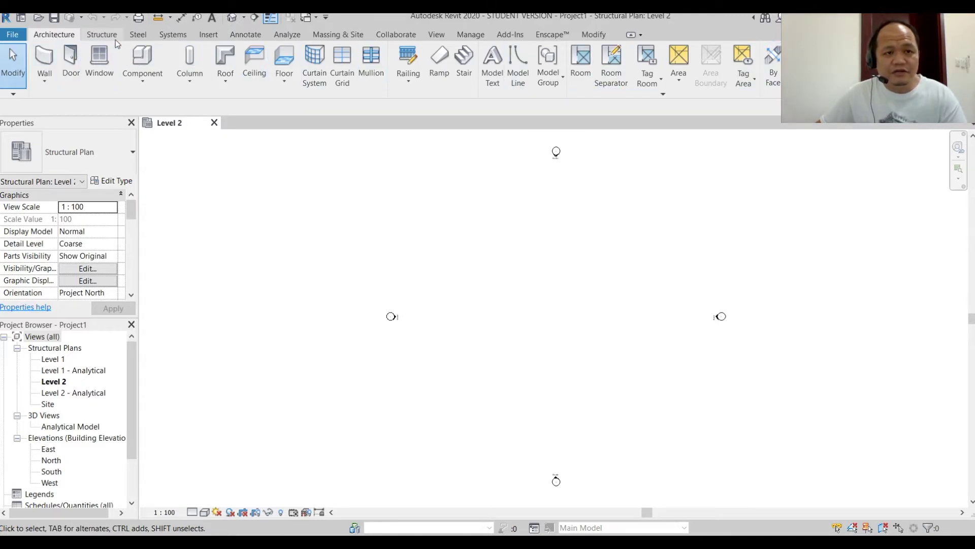
Browse the Systems and Steel ribbon tools, ending back on the Structure tab.
click(176, 38)
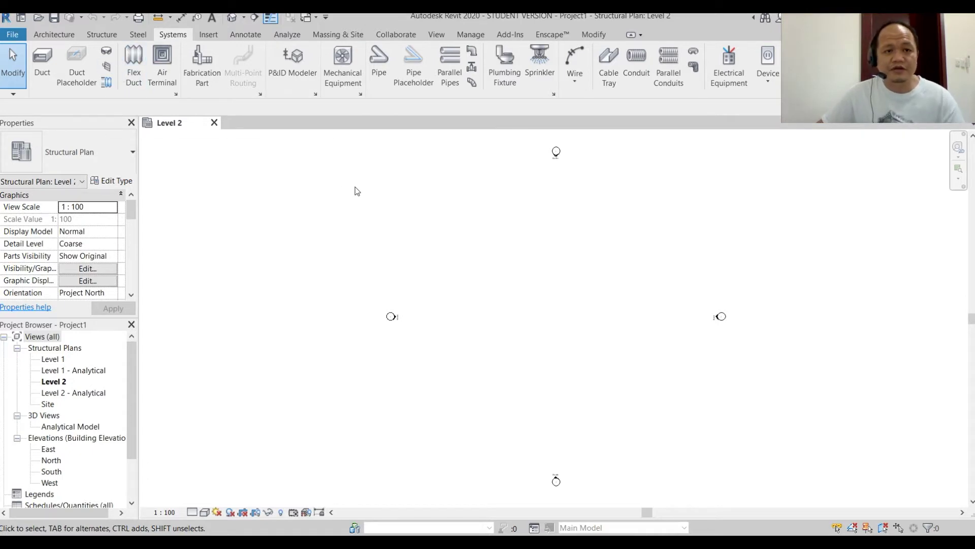
click(102, 34)
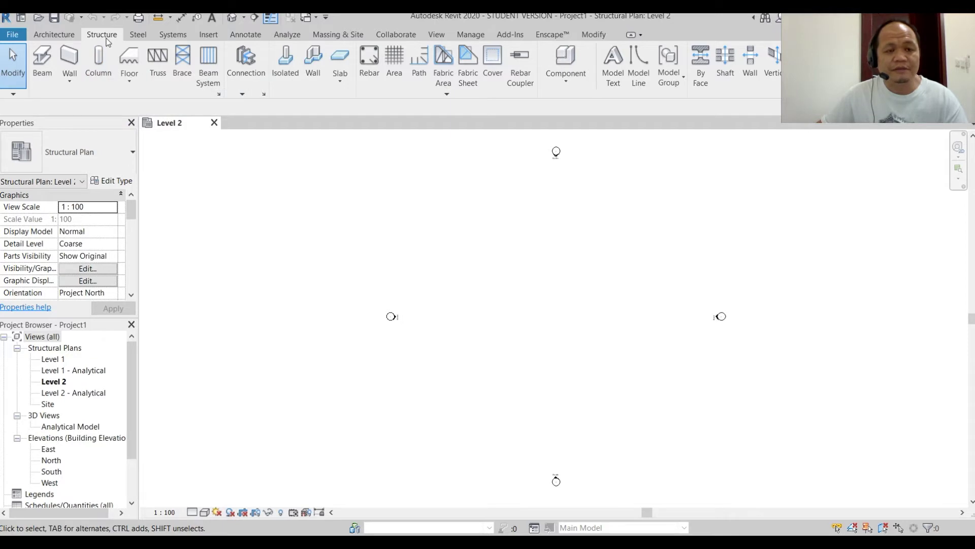
click(137, 39)
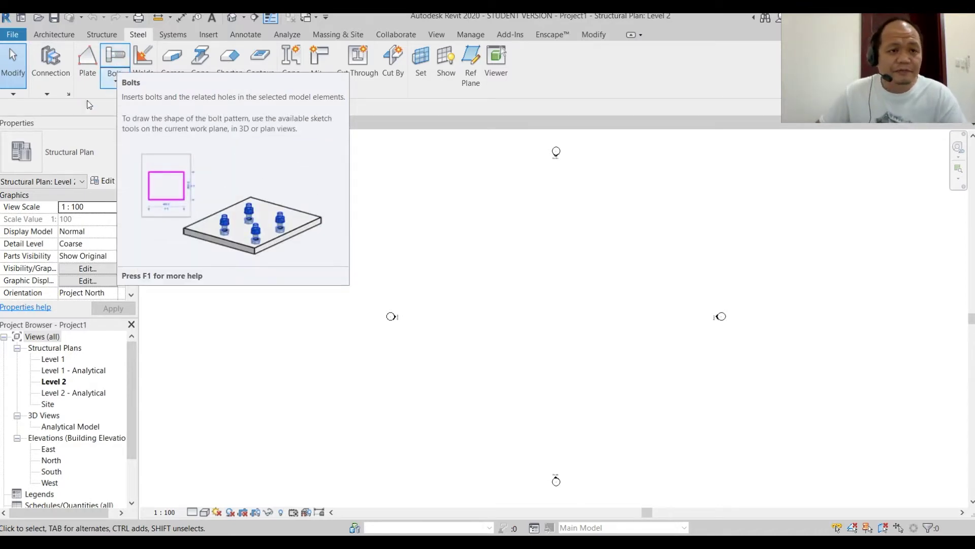
click(101, 34)
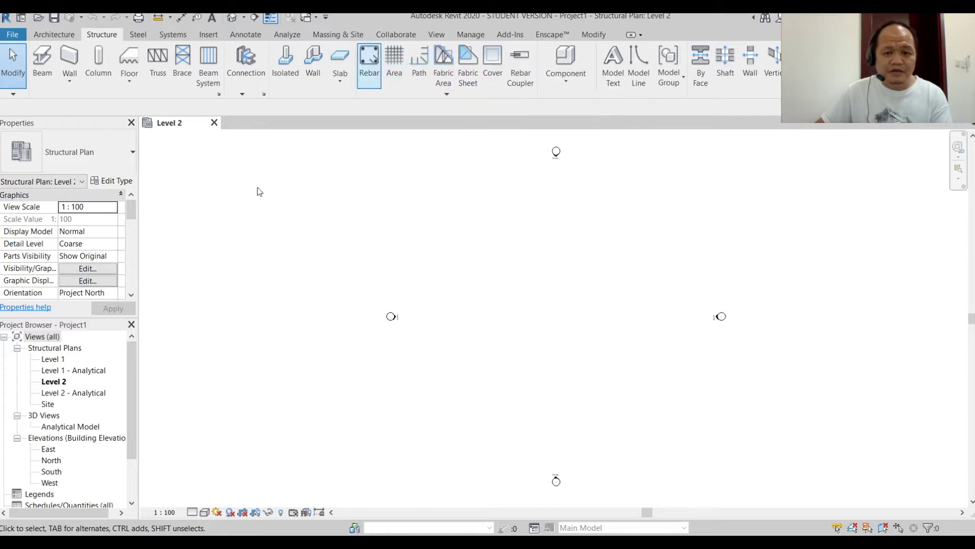
middle_drag(481, 289, 459, 299)
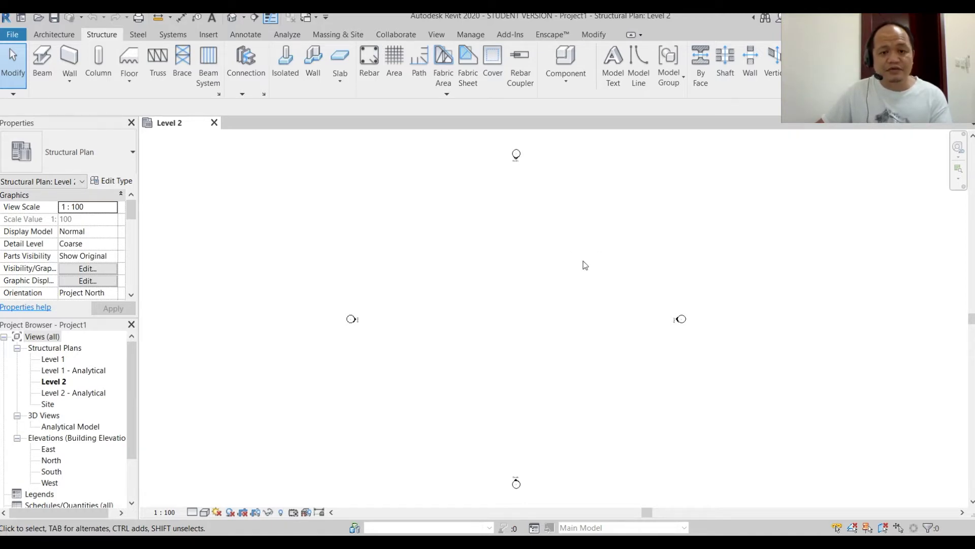
mouse_move(549, 274)
middle_down()
mouse_move(494, 283)
mouse_move(541, 276)
middle_up()
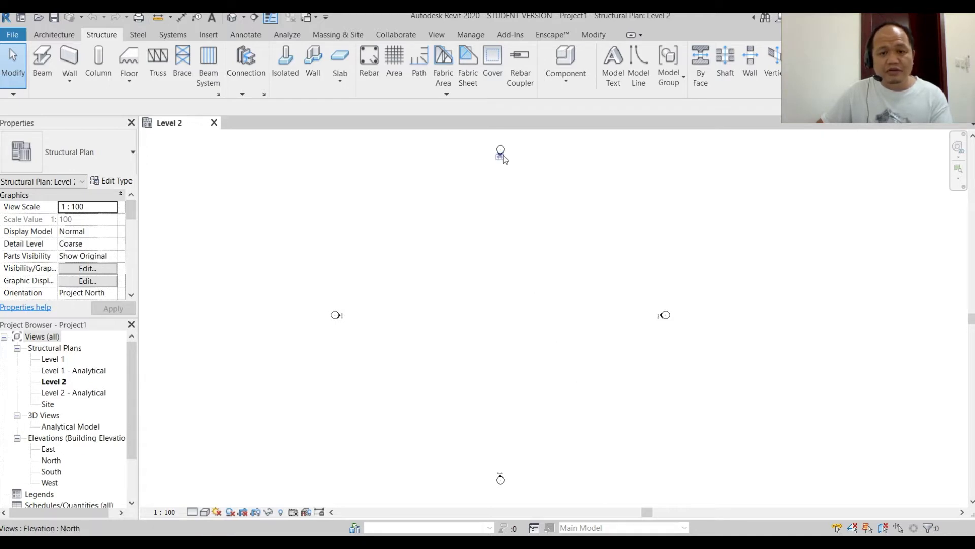
scroll(518, 151, up, 4)
middle_drag(522, 186, 613, 357)
scroll(516, 246, up, 2)
scroll(562, 322, down, 6)
scroll(562, 321, down, 1)
mouse_move(562, 321)
middle_down()
mouse_move(501, 225)
mouse_move(476, 149)
middle_up()
scroll(386, 277, up, 3)
scroll(374, 268, up, 1)
scroll(524, 273, down, 1)
middle_drag(456, 276, 377, 342)
scroll(442, 335, down, 3)
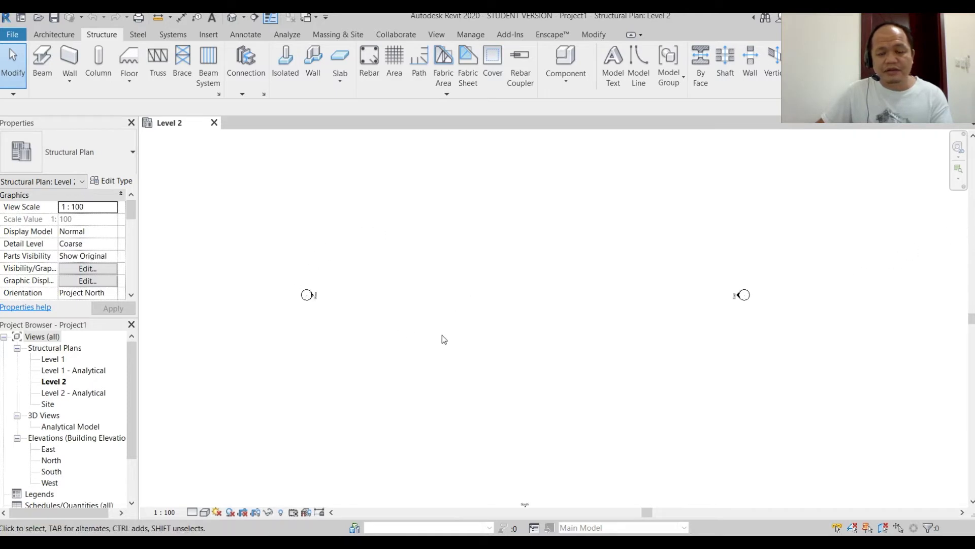
middle_drag(444, 337, 436, 311)
scroll(470, 309, up, 1)
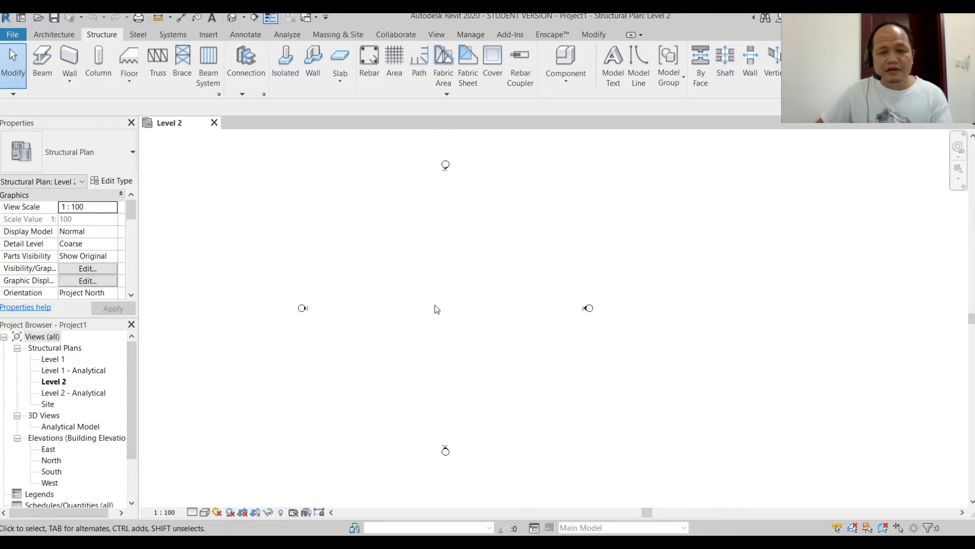
scroll(435, 244, up, 1)
middle_drag(438, 353, 429, 358)
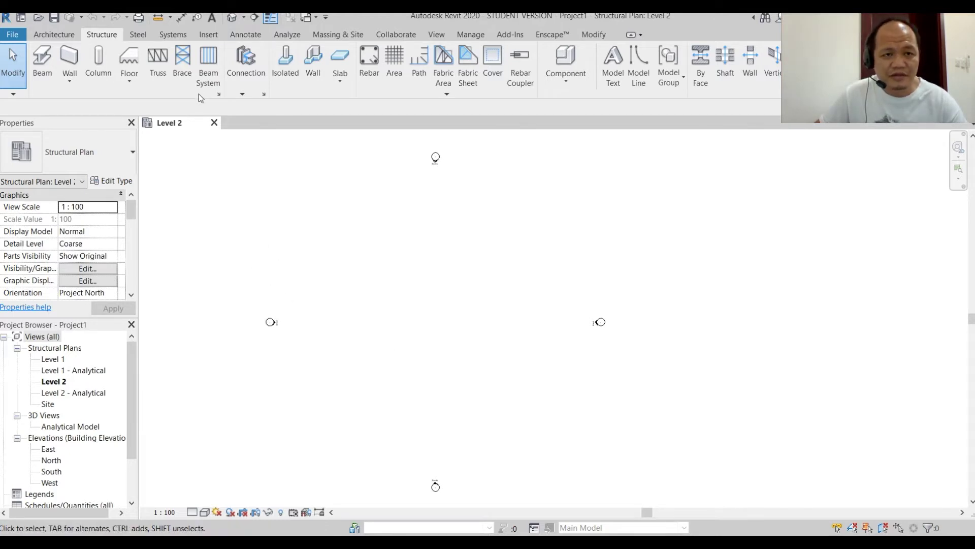
Measure the distance between the north and south elevation markers.
click(170, 18)
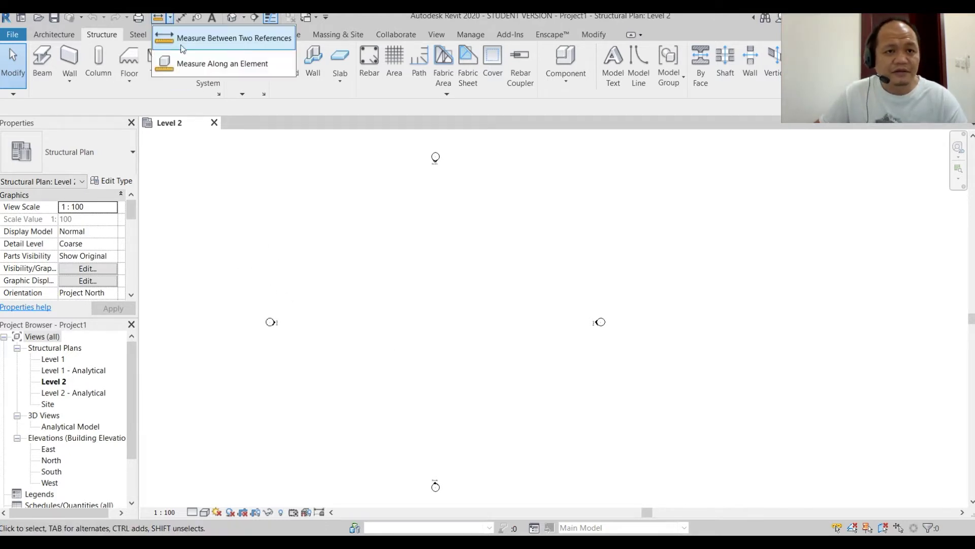
click(196, 41)
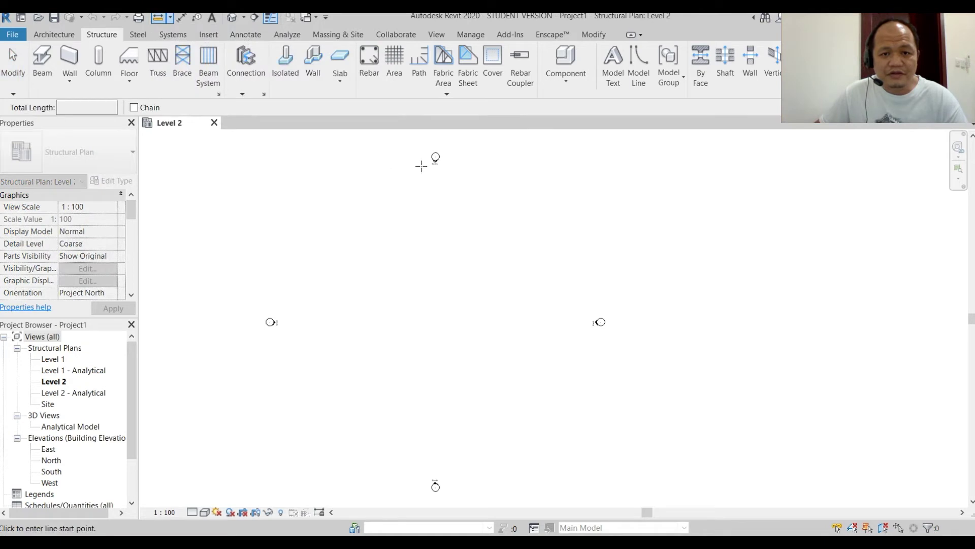
click(435, 162)
click(435, 478)
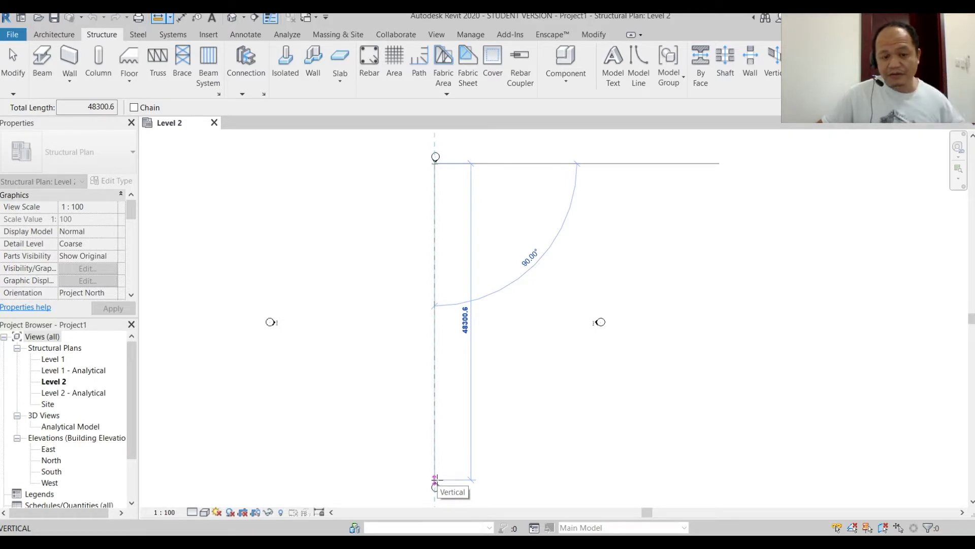
key(Escape)
key(Escape)
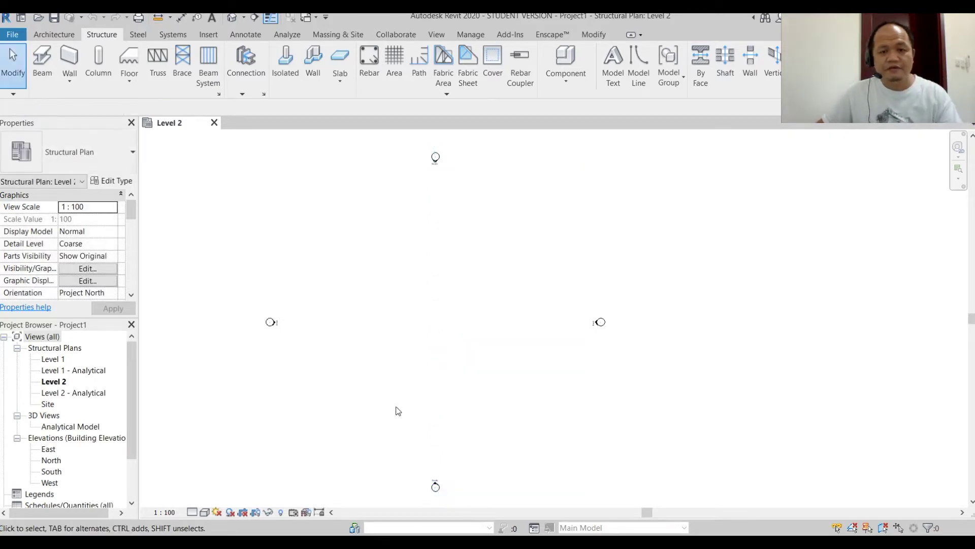
Drag the north, east, south and west elevation markers in toward the plan centre.
middle_drag(405, 364, 395, 360)
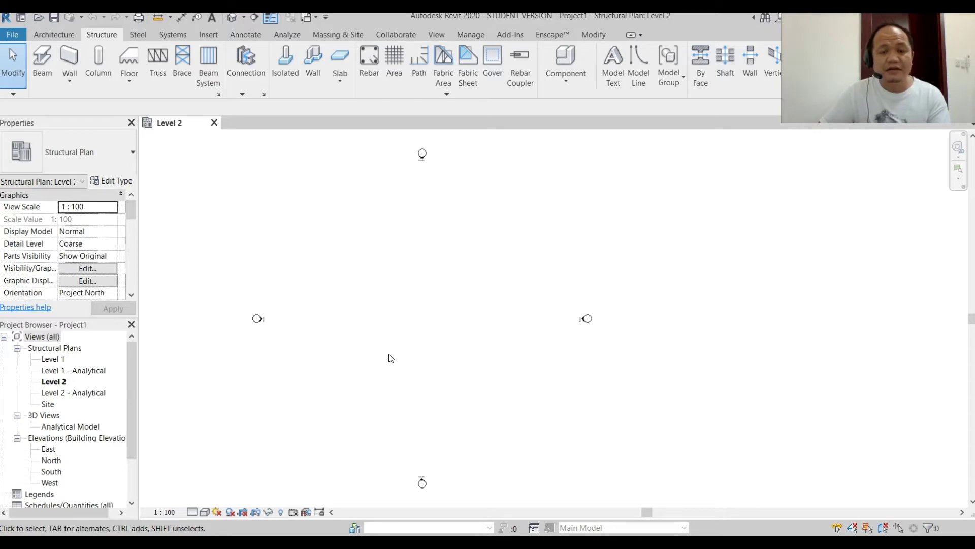
middle_drag(416, 252, 435, 276)
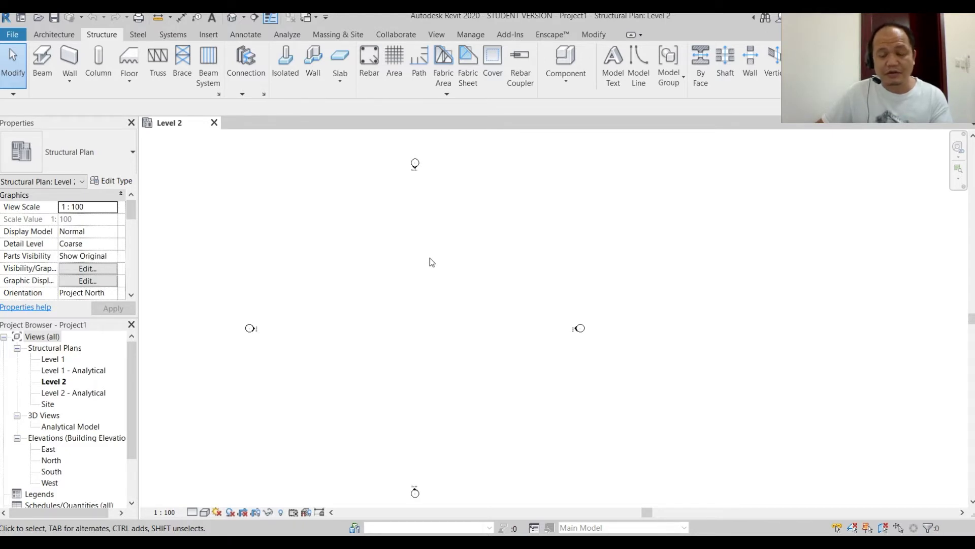
mouse_move(433, 268)
middle_down()
mouse_move(446, 257)
mouse_move(438, 266)
middle_up()
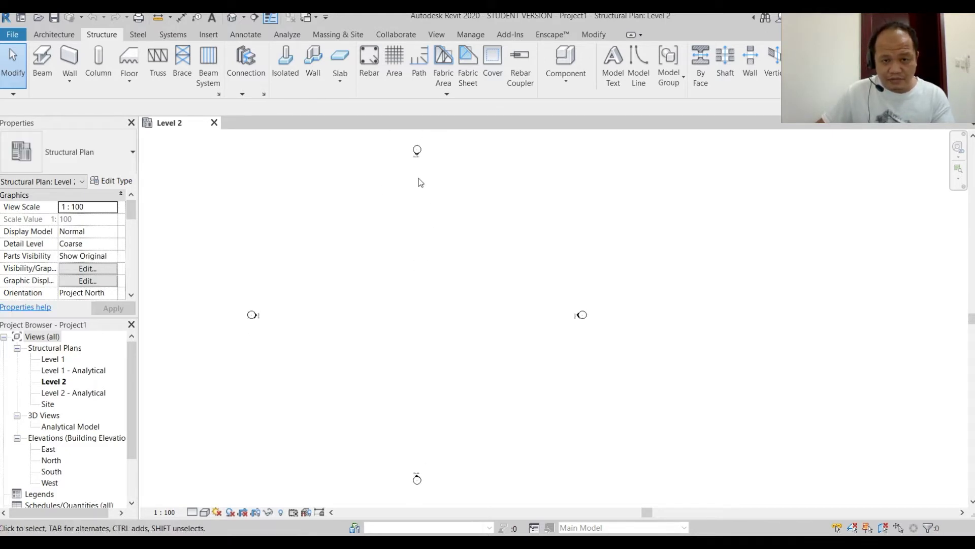
mouse_move(396, 142)
mouse_down()
mouse_move(446, 173)
mouse_move(417, 174)
mouse_move(405, 213)
mouse_move(412, 224)
mouse_up()
mouse_move(559, 294)
mouse_down()
mouse_move(605, 341)
mouse_move(518, 325)
mouse_up()
mouse_move(395, 451)
mouse_down()
mouse_move(448, 500)
mouse_move(414, 416)
mouse_up()
mouse_move(226, 294)
mouse_down()
mouse_move(282, 340)
mouse_move(278, 320)
mouse_move(310, 329)
mouse_move(310, 320)
mouse_up()
click(505, 393)
scroll(433, 317, up, 3)
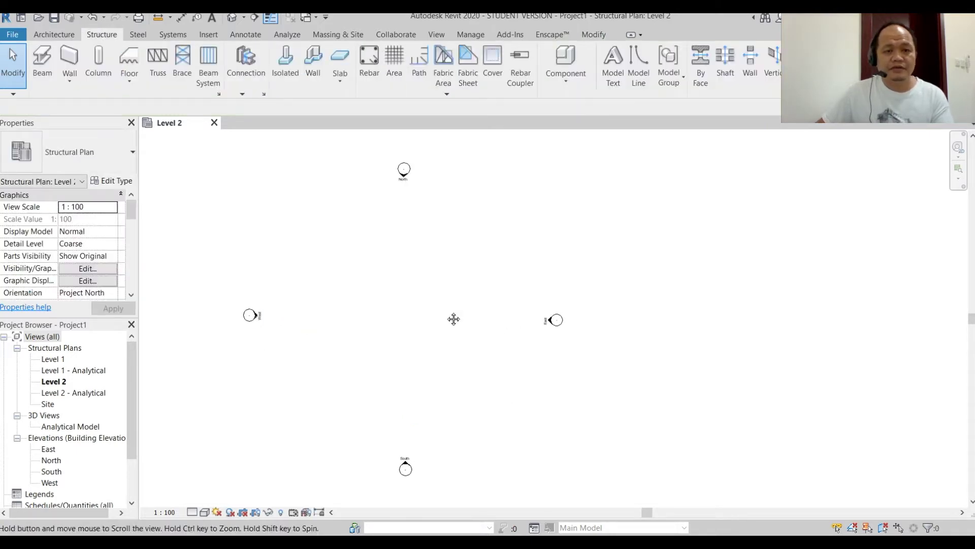
middle_drag(453, 321, 462, 312)
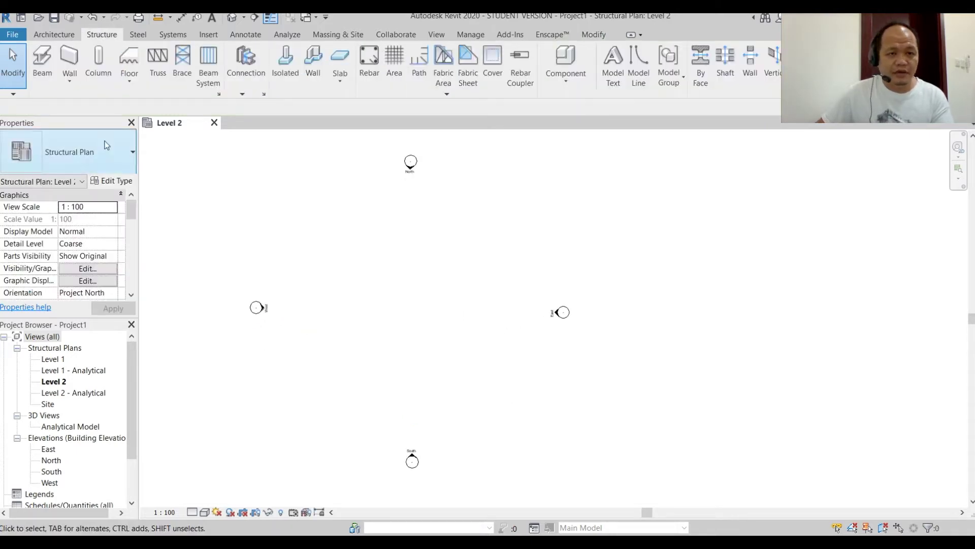
Measure again from the north marker, then cancel and recentre the view.
click(154, 19)
click(410, 167)
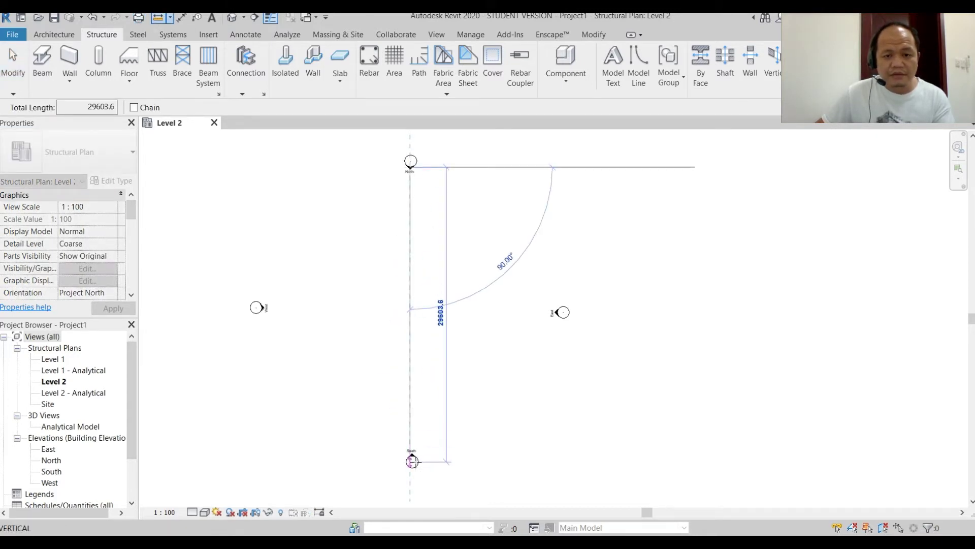
key(Escape)
key(Escape)
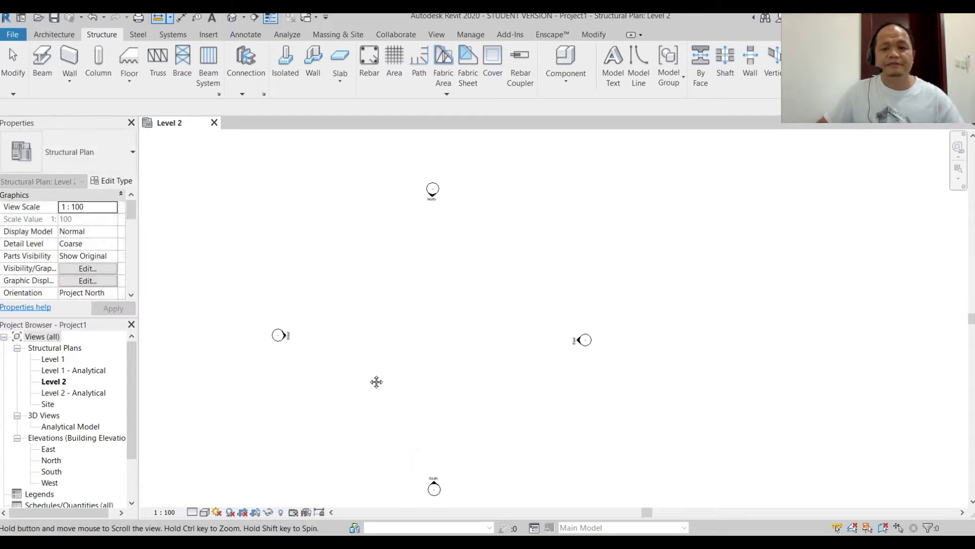
scroll(378, 373, up, 1)
middle_drag(381, 364, 412, 346)
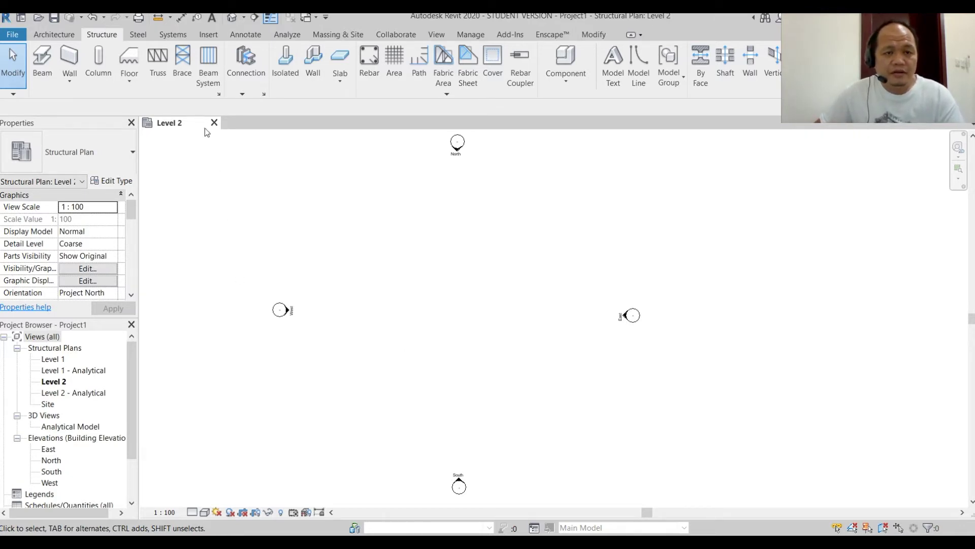
Open Load Family and survey the US Metric structural folders like Connections and Trusses.
click(213, 36)
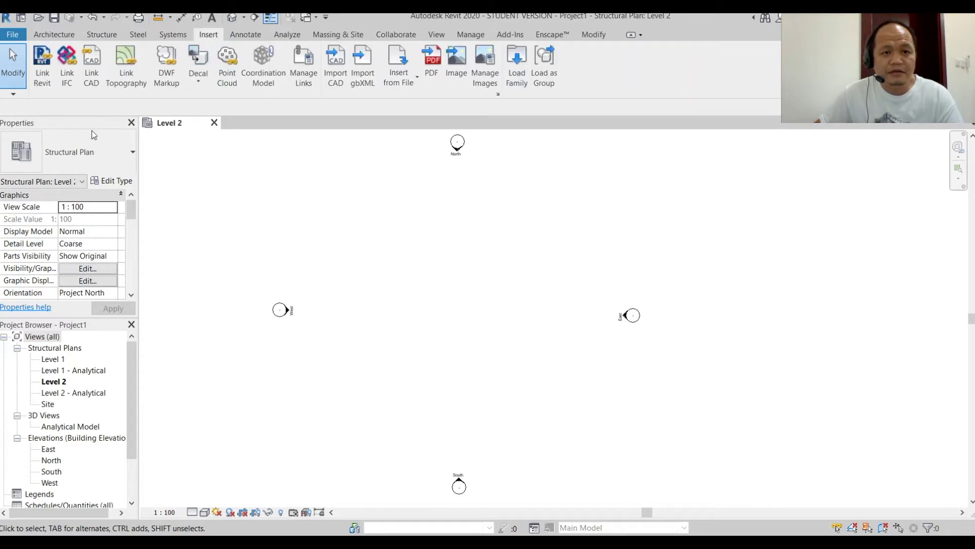
click(517, 73)
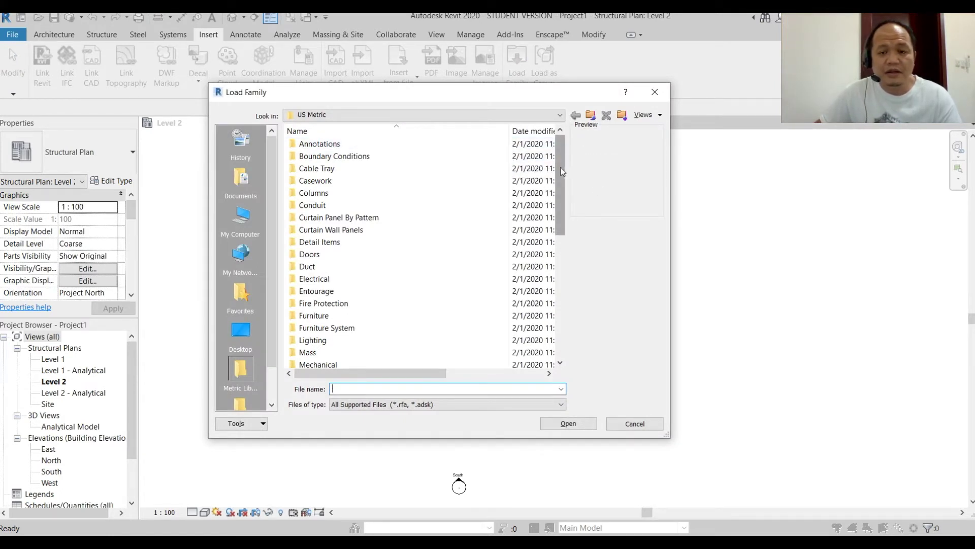
drag(670, 179, 754, 179)
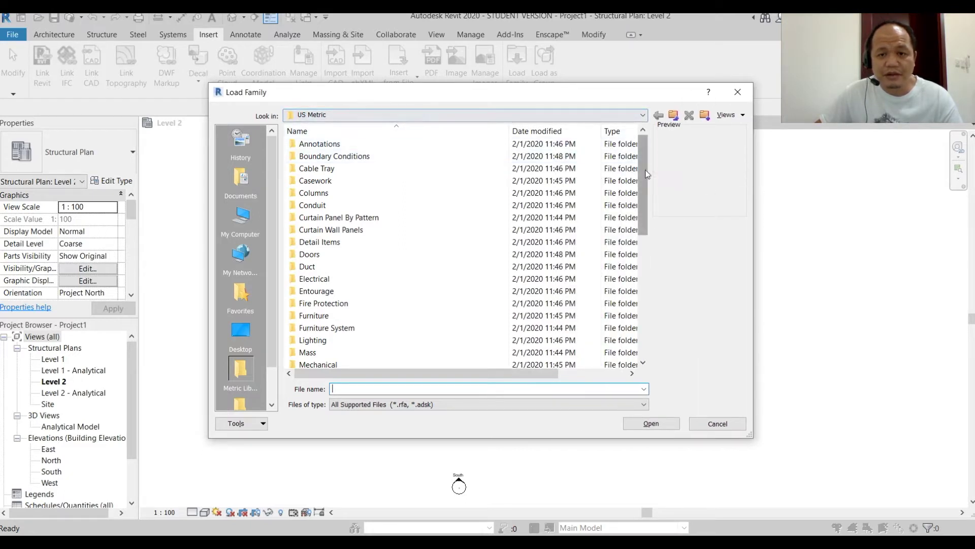
drag(648, 180, 640, 305)
click(329, 217)
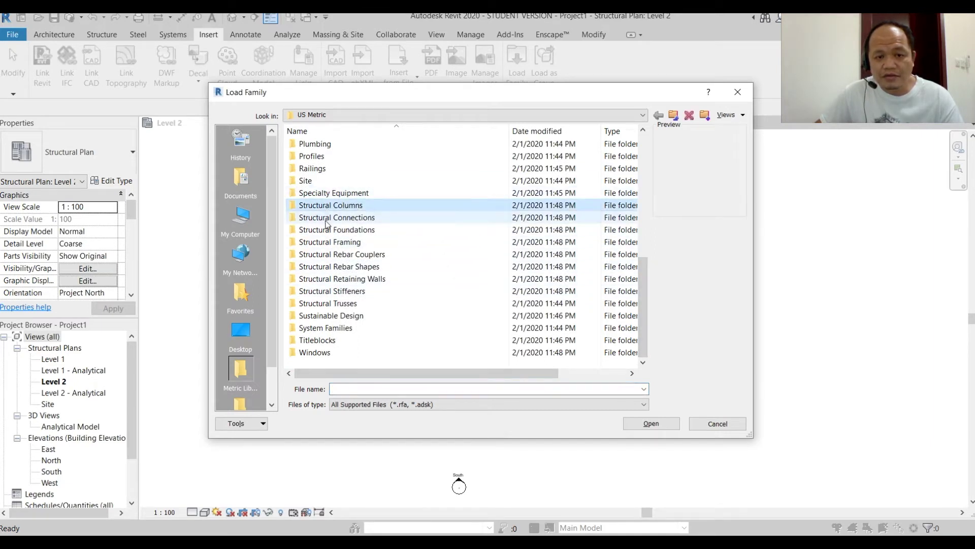
click(331, 255)
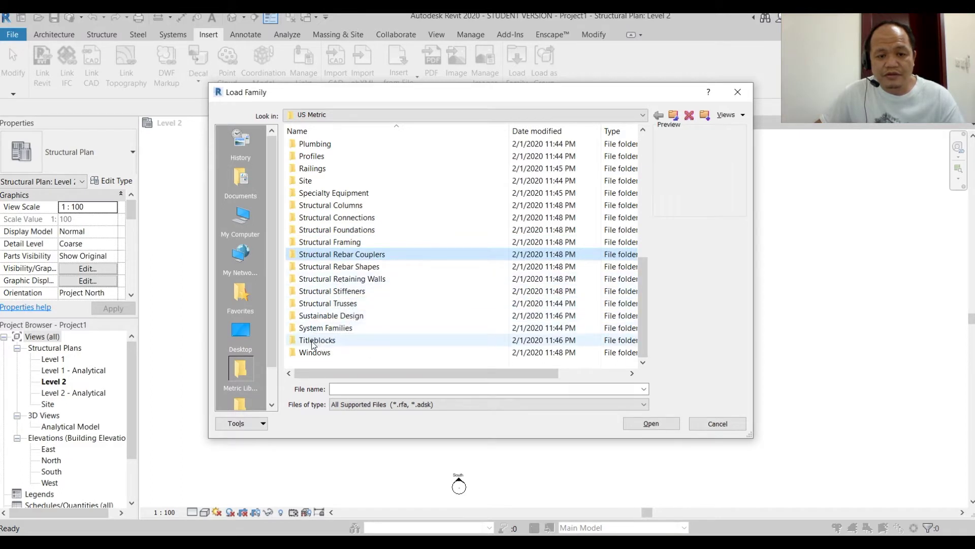
click(334, 305)
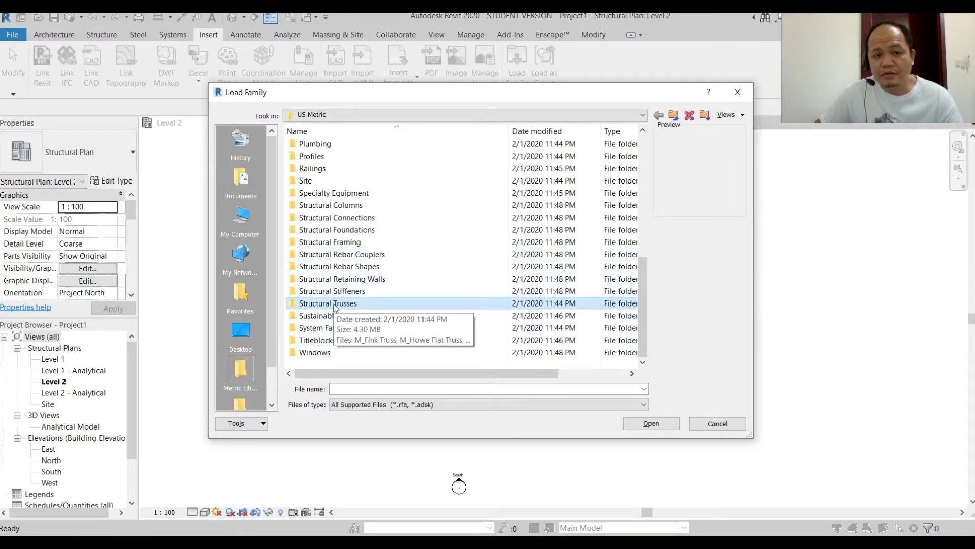
Preview the concrete column families in Structural Columns, including M_Concrete-Square-Column.
double_click(314, 207)
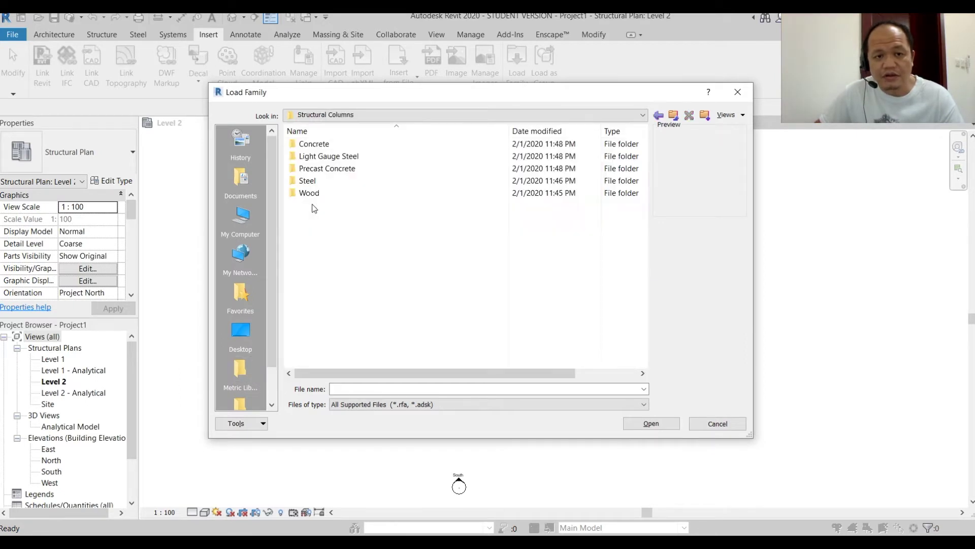
click(346, 145)
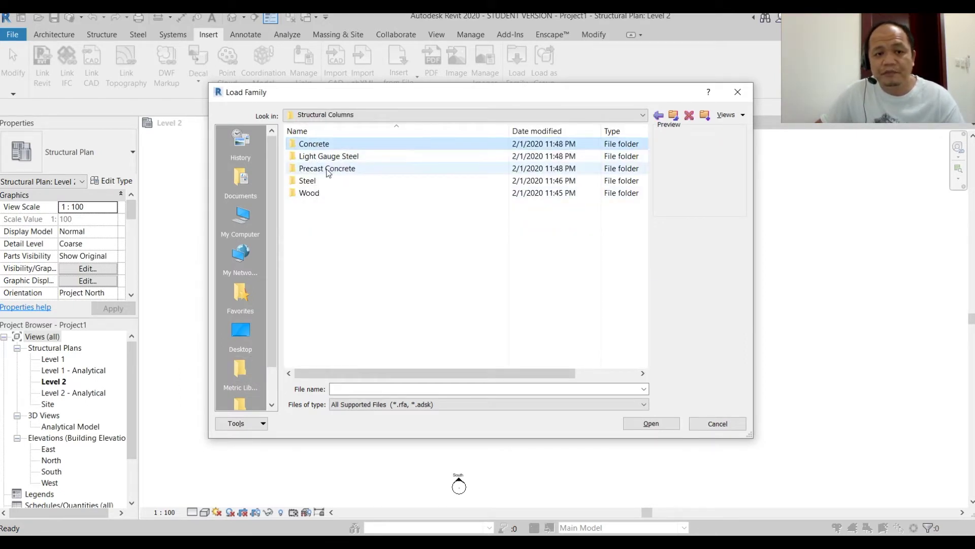
click(311, 181)
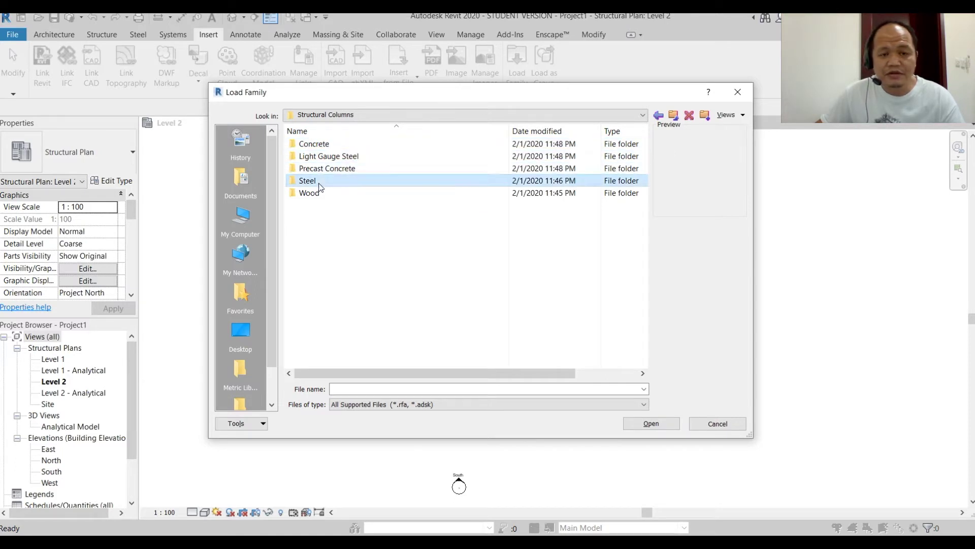
click(315, 195)
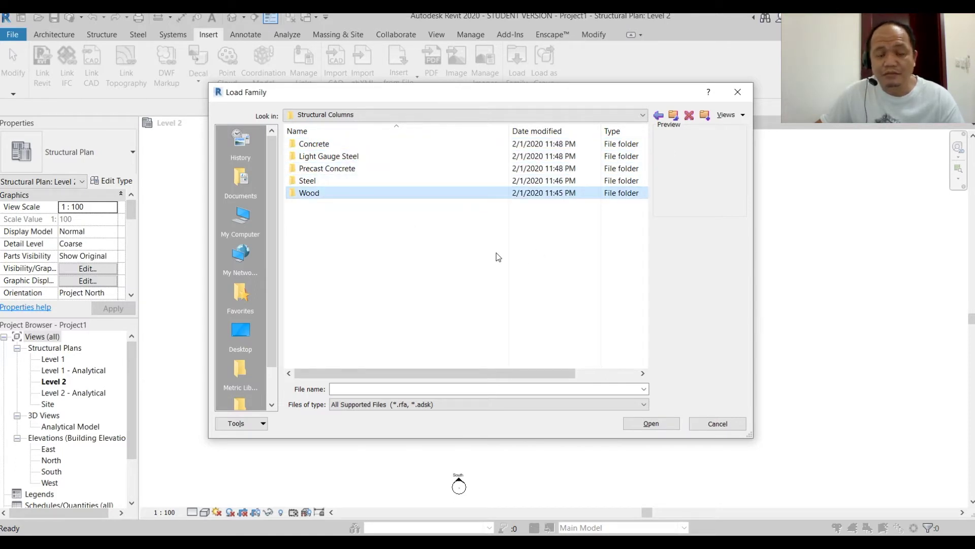
drag(756, 232, 786, 233)
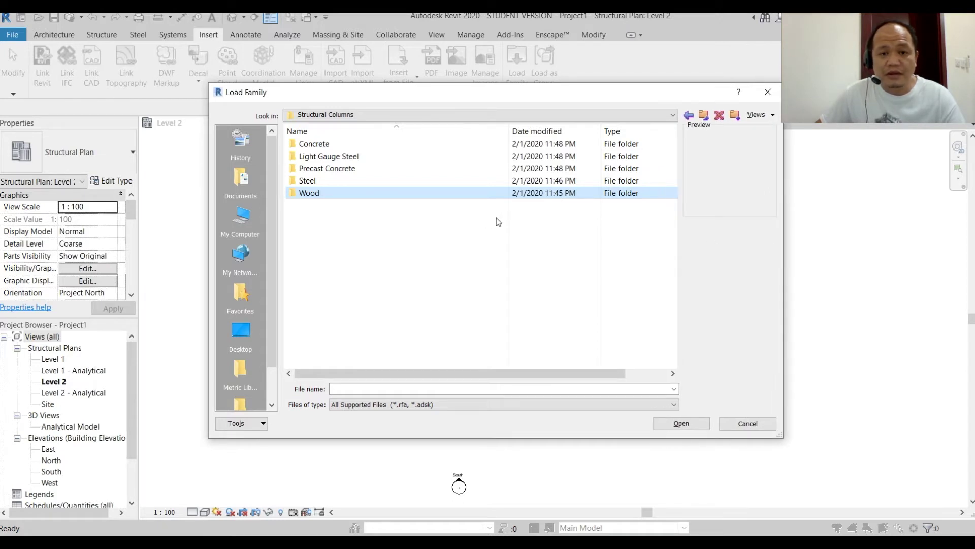
double_click(295, 145)
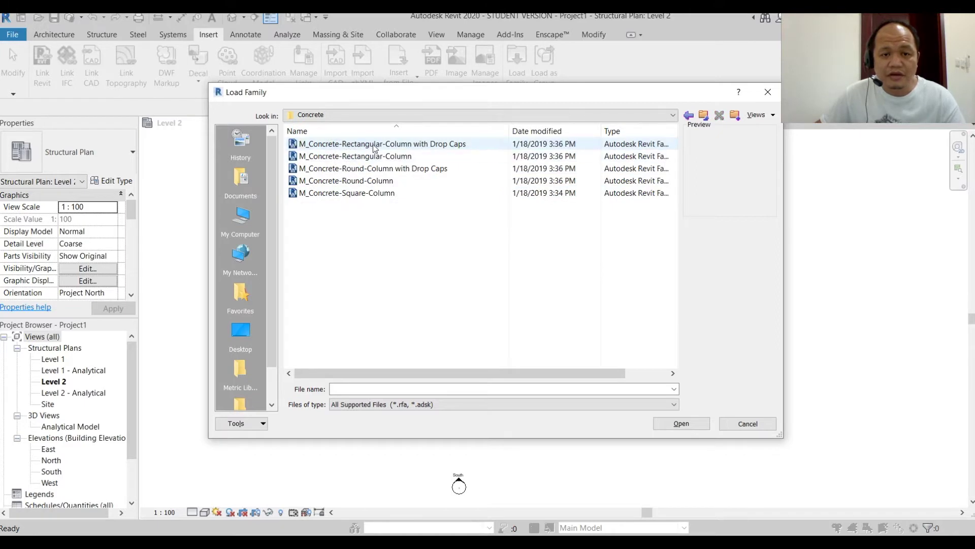
click(370, 146)
click(367, 156)
click(364, 180)
click(360, 193)
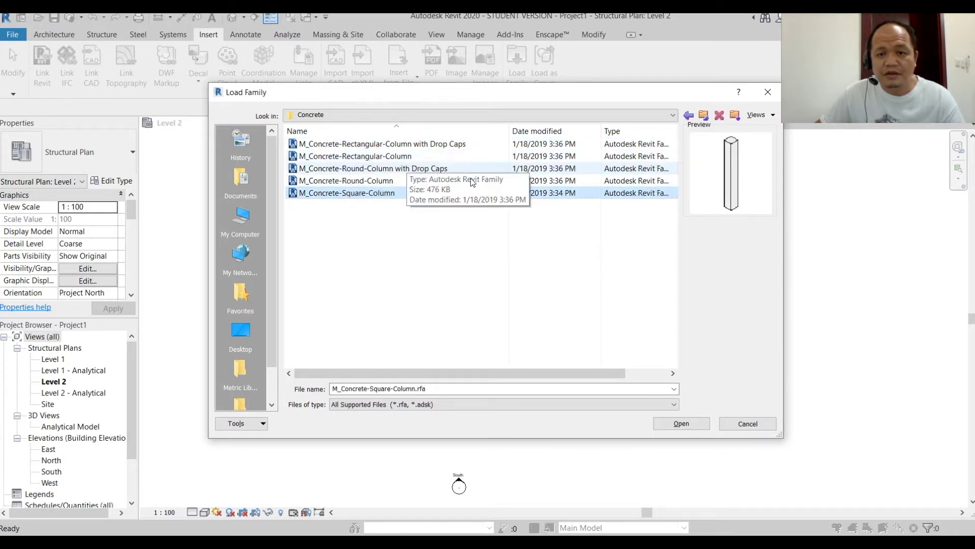
Look into the Light Gauge Steel folder and preview the Precast Concrete column families.
click(704, 114)
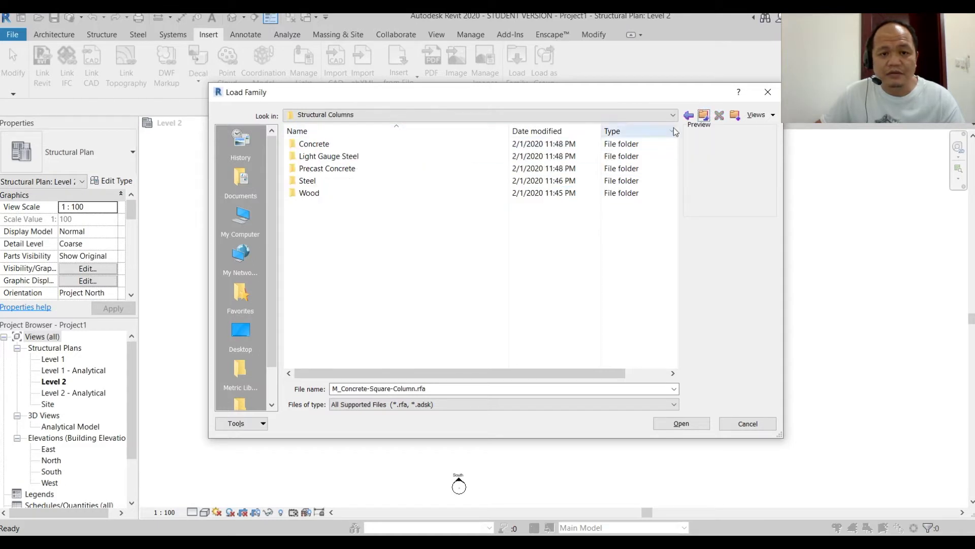
double_click(338, 158)
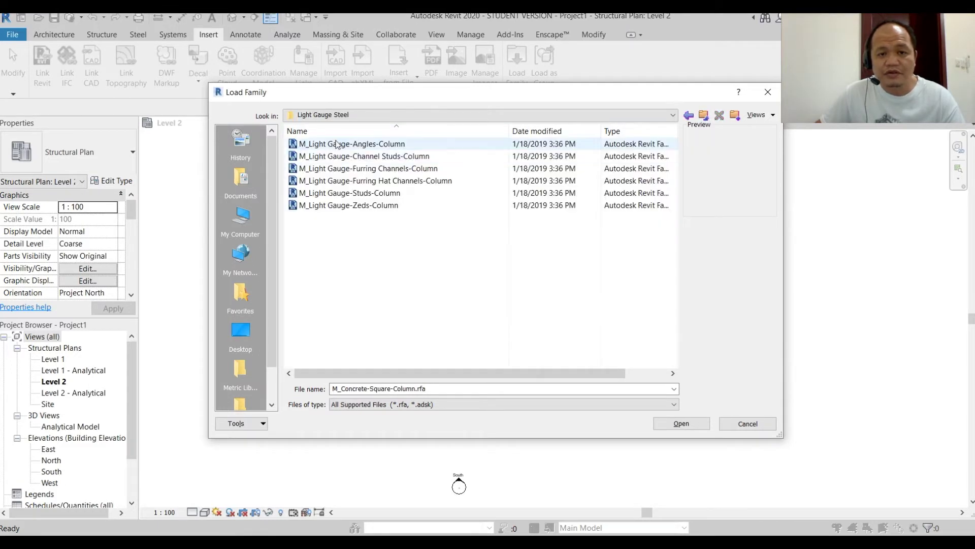
click(703, 115)
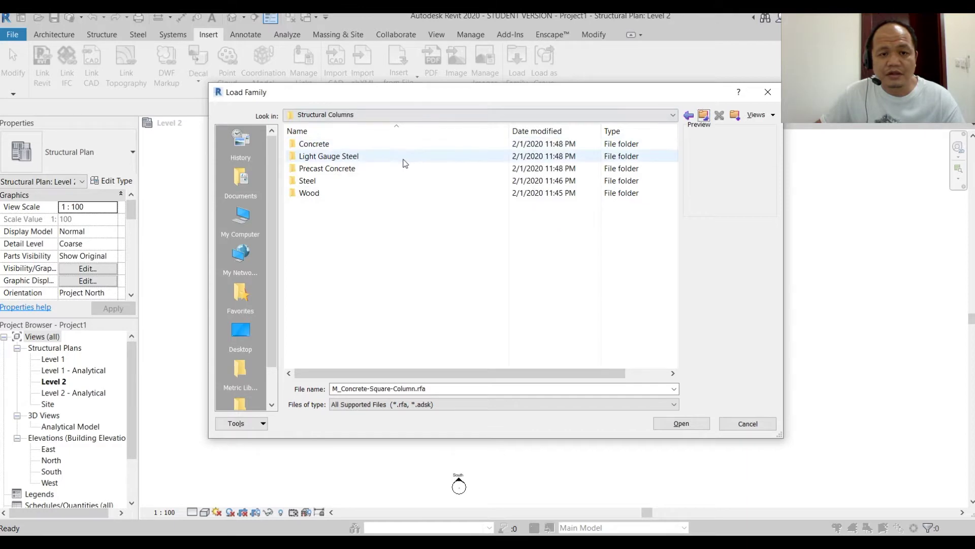
double_click(355, 170)
key(Down)
key(Down)
key(Down)
key(Down)
key(Down)
key(Down)
key(Down)
key(Down)
key(Down)
key(Down)
key(Down)
key(Down)
scroll(380, 287, down, 2)
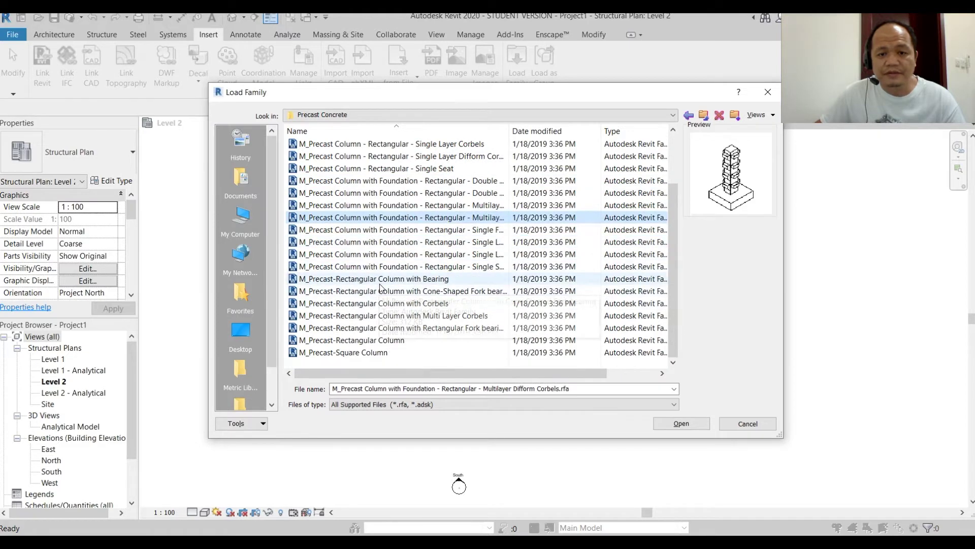
click(380, 283)
click(358, 327)
click(353, 350)
click(353, 340)
Preview the Steel column families, such as M_W-Wide Flange-Column and M_HSS Rectangular-Column.
click(703, 115)
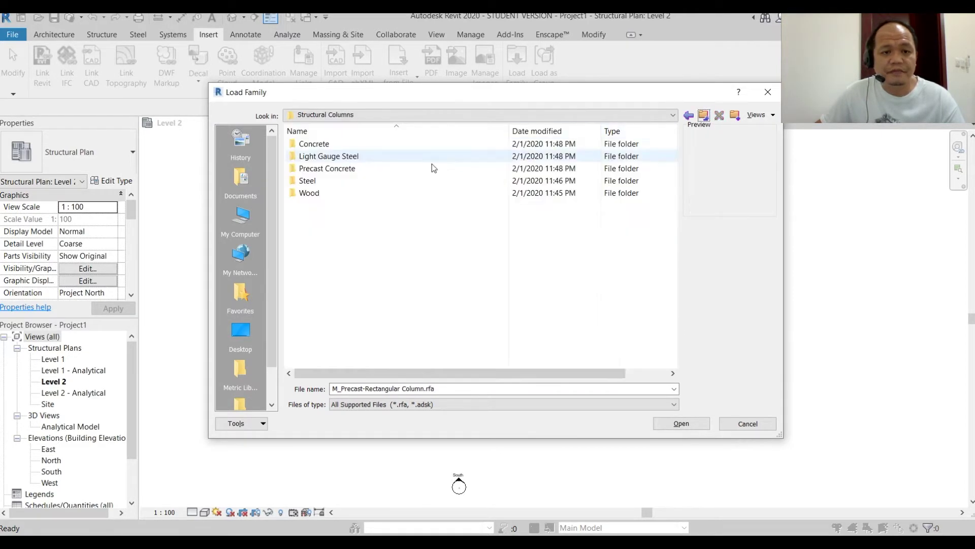
double_click(312, 182)
click(325, 169)
click(336, 193)
click(335, 279)
click(330, 304)
click(320, 340)
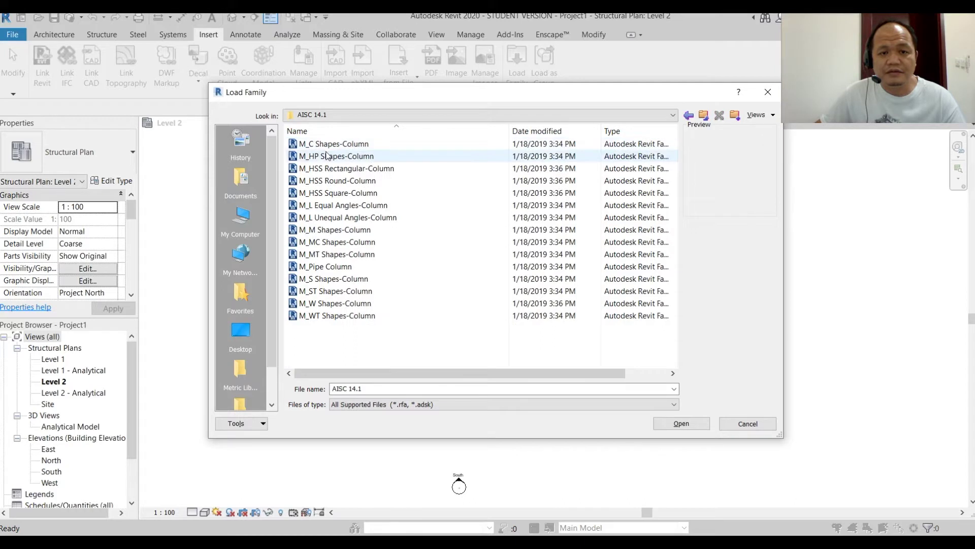
click(330, 168)
click(330, 204)
click(337, 266)
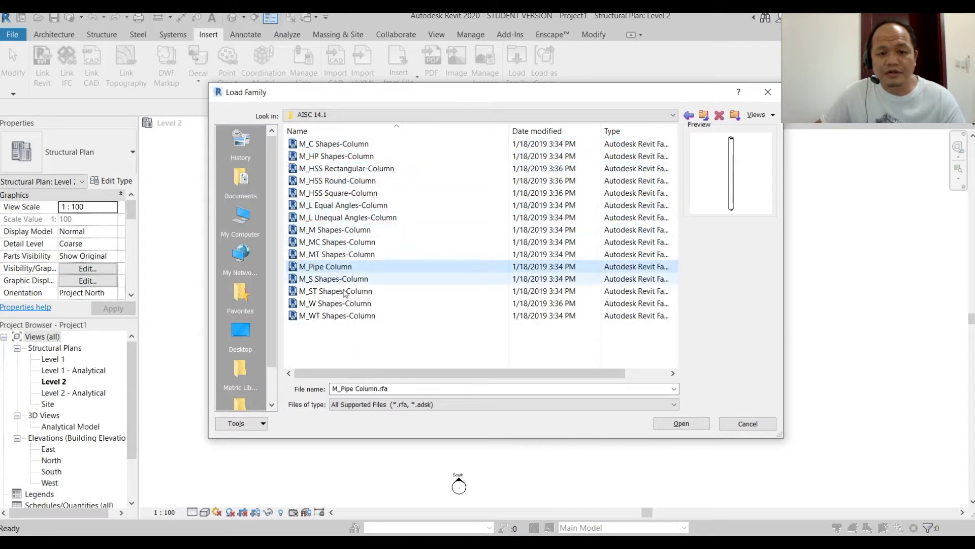
click(343, 303)
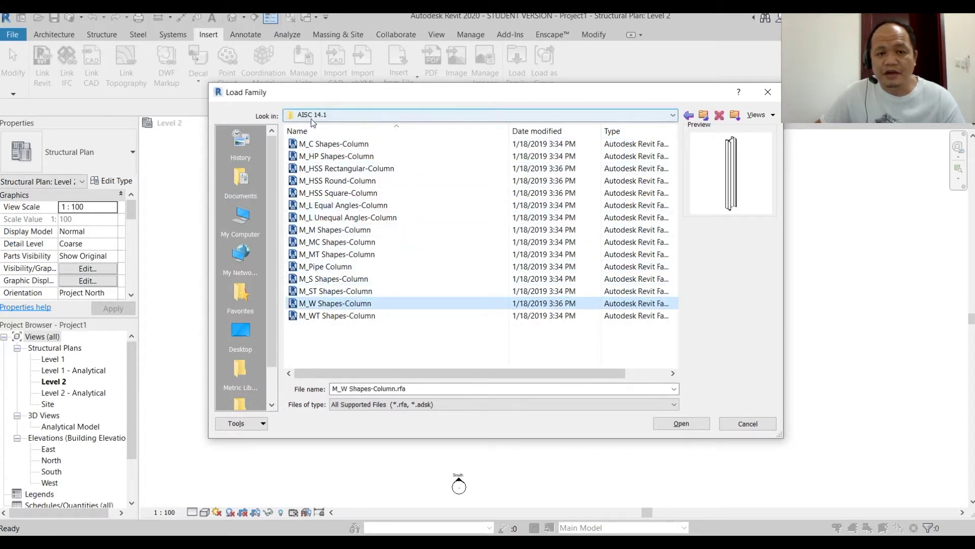
click(704, 116)
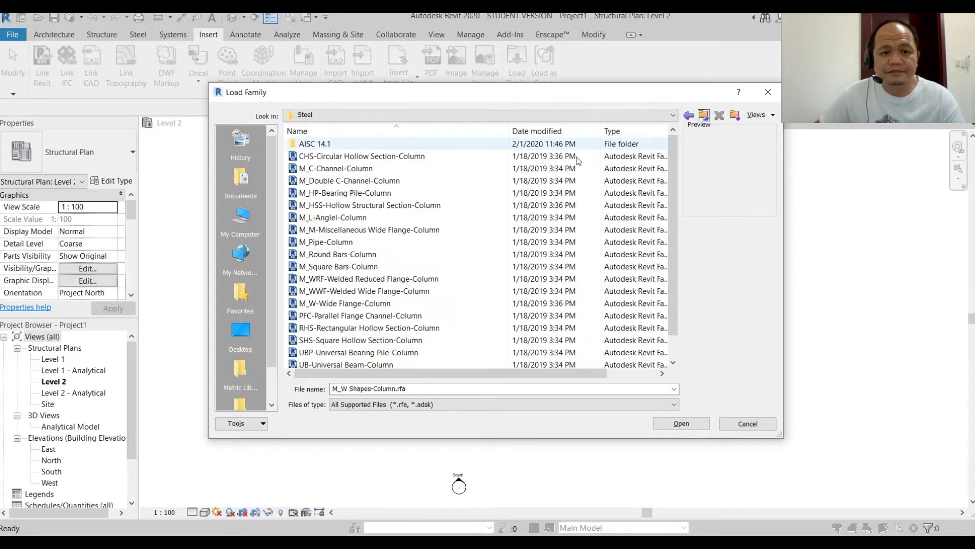
click(704, 116)
Preview the Wood column families, then return to the US Metric library.
double_click(310, 193)
click(350, 144)
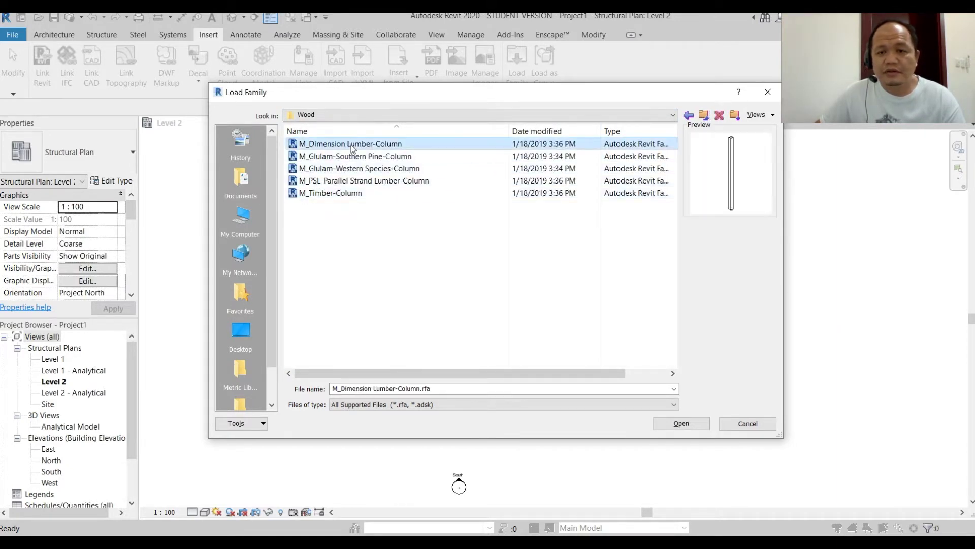
click(375, 159)
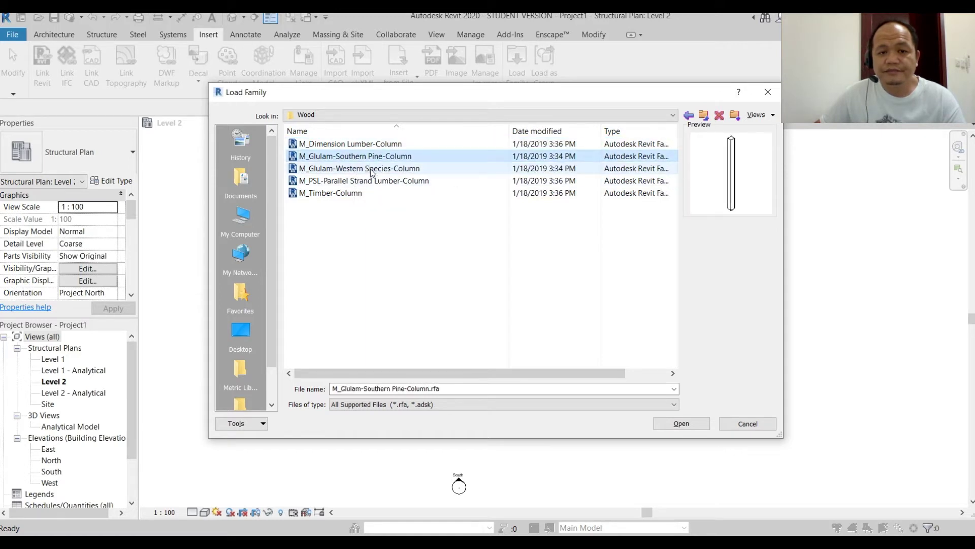
click(369, 170)
click(363, 183)
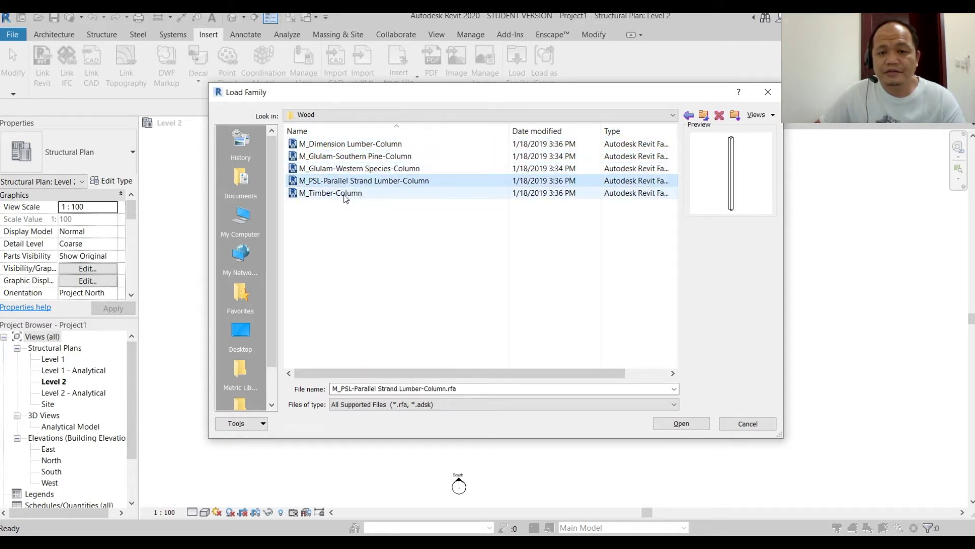
click(344, 194)
click(706, 115)
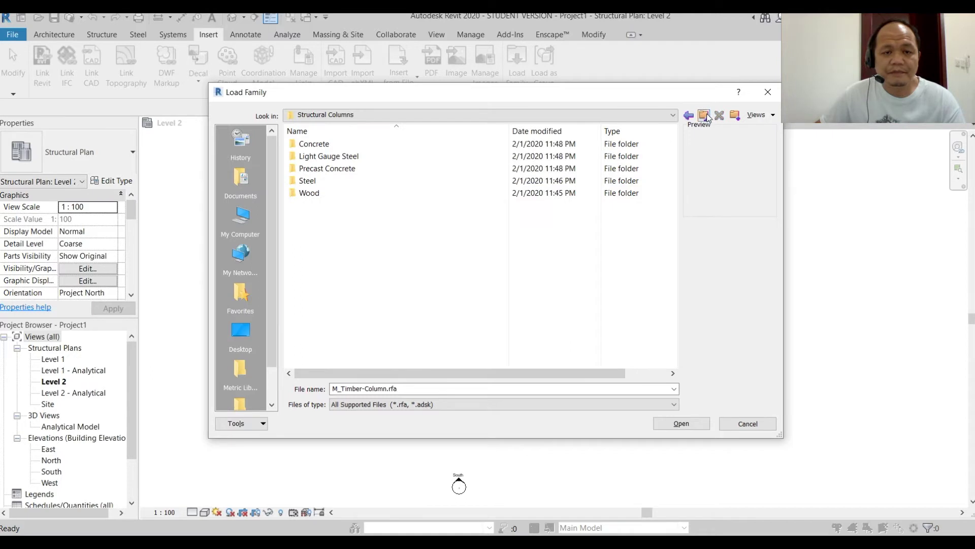
click(706, 115)
drag(672, 145, 675, 252)
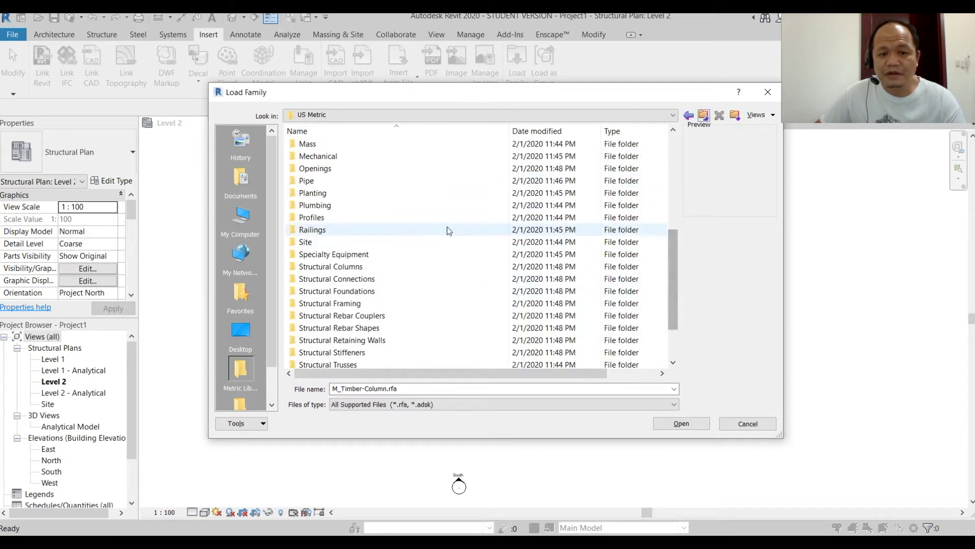
Open Structural Connections > Steel and preview the column base plate families.
click(349, 267)
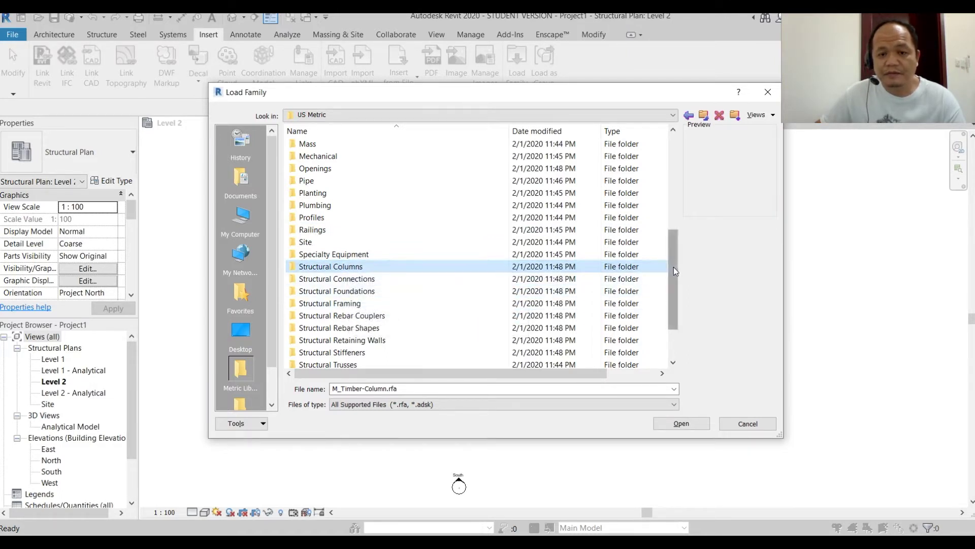
drag(674, 267, 674, 287)
double_click(368, 231)
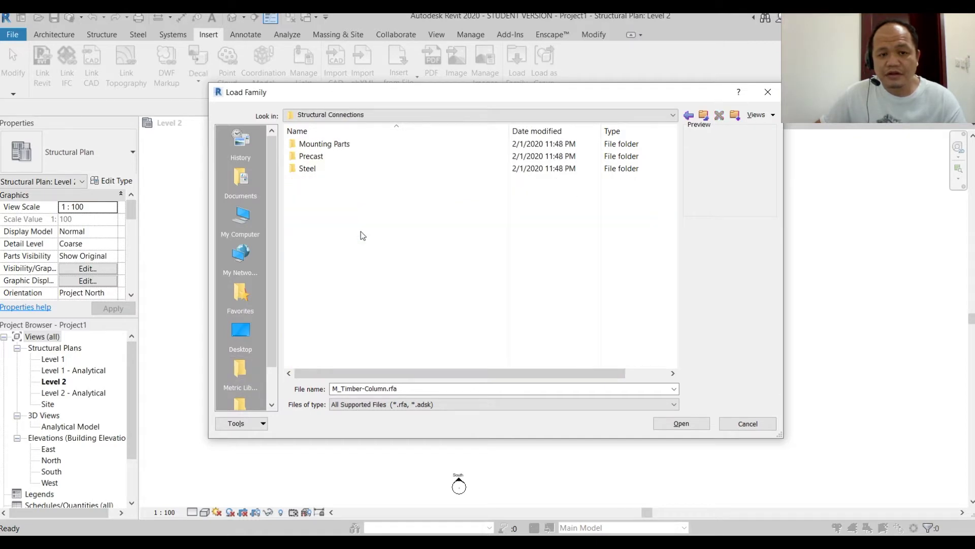
double_click(306, 169)
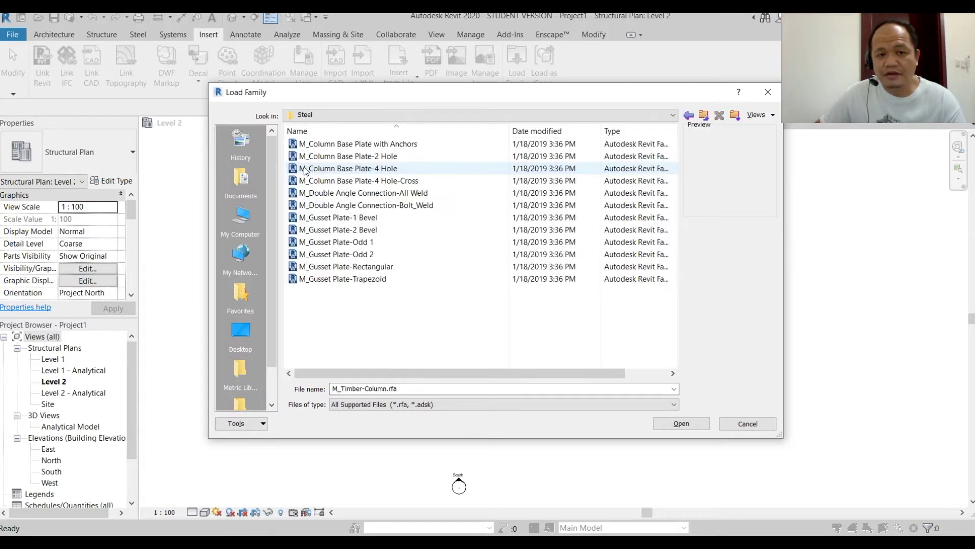
click(356, 145)
click(359, 156)
click(357, 168)
click(356, 180)
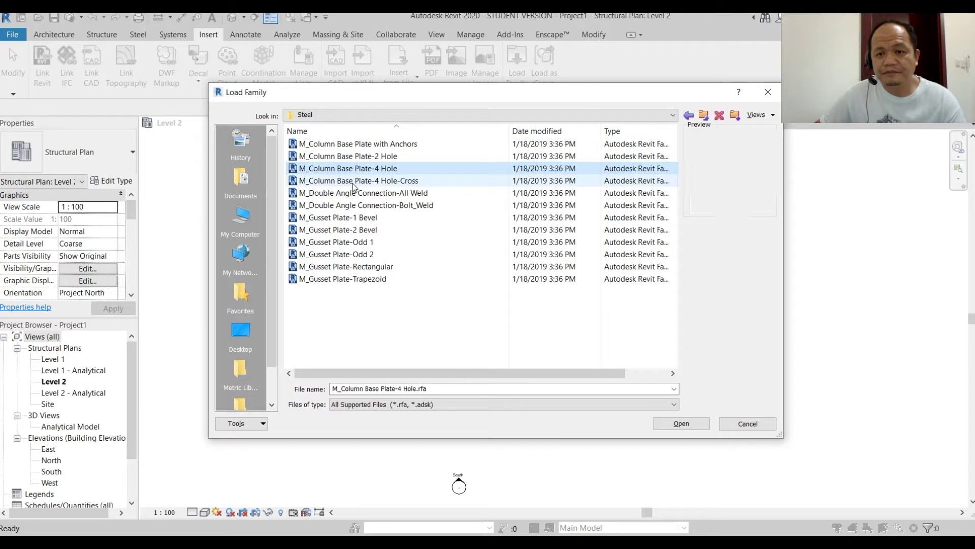
Preview the gusset plate families, including Rectangular and Trapezoid.
click(345, 230)
click(343, 254)
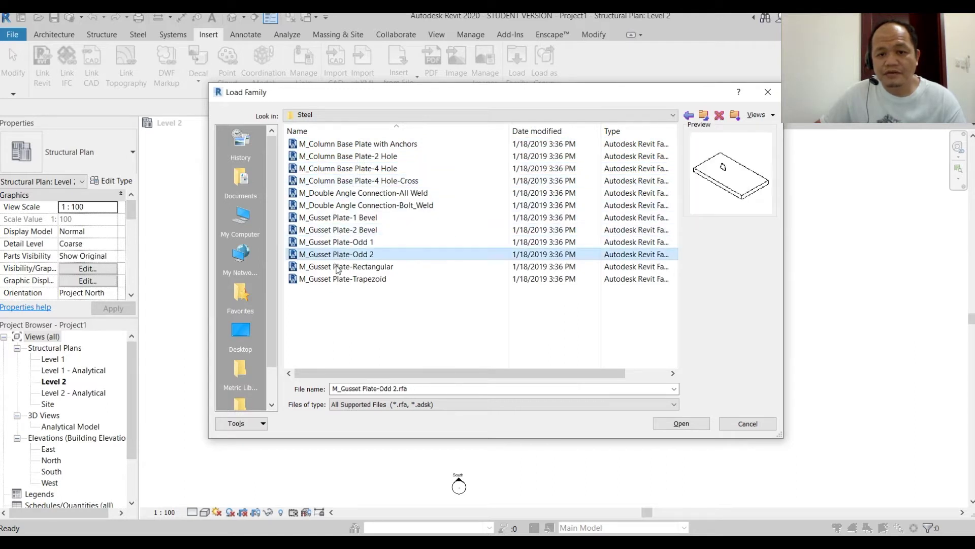
click(344, 267)
click(341, 279)
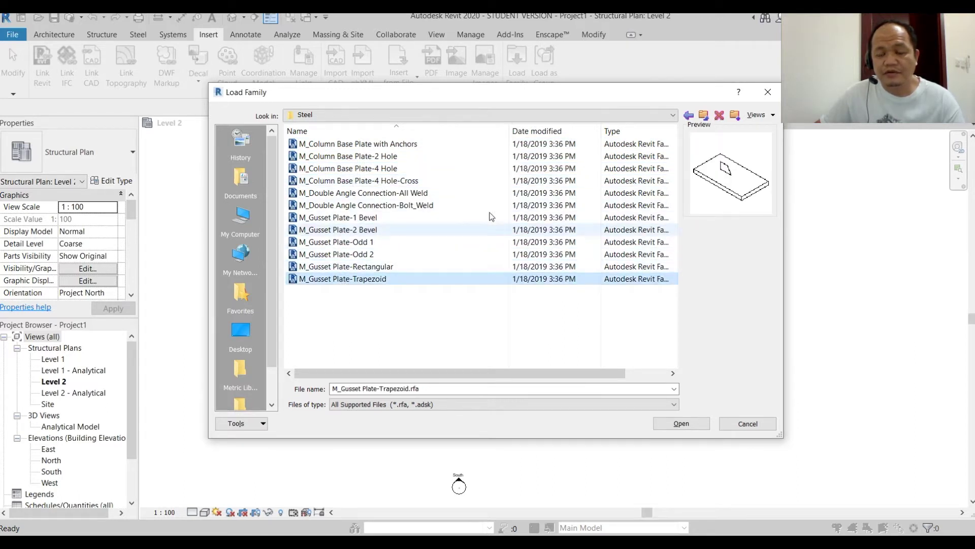
click(704, 116)
click(704, 116)
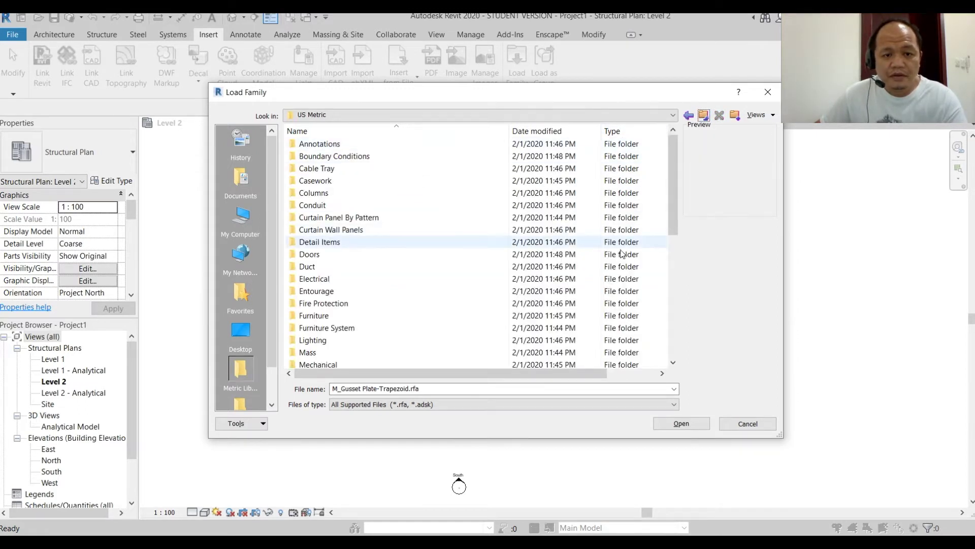
drag(676, 218, 684, 328)
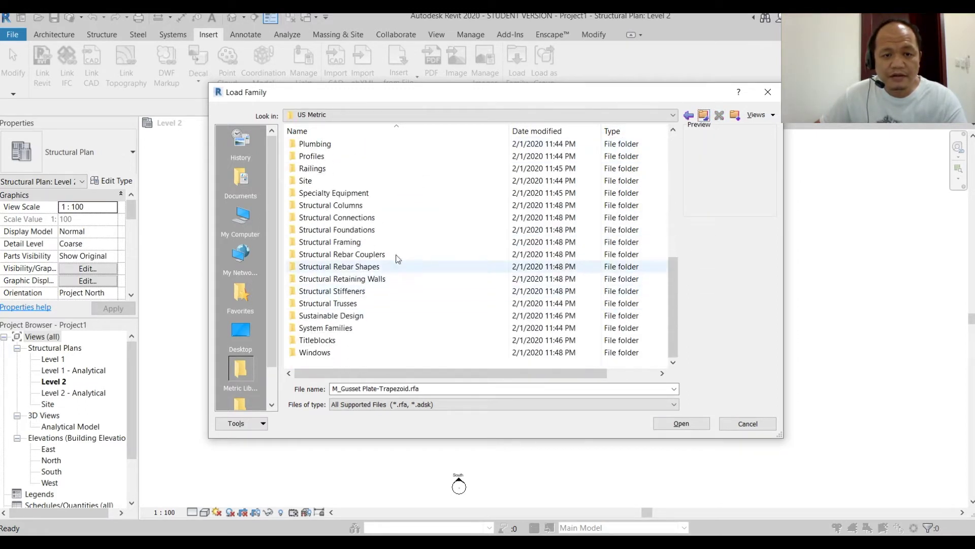
double_click(344, 231)
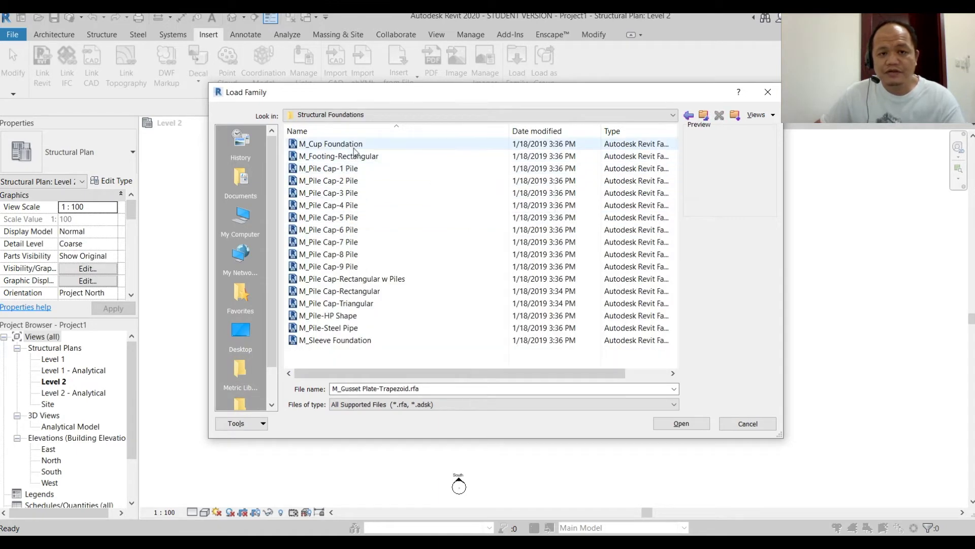
click(356, 148)
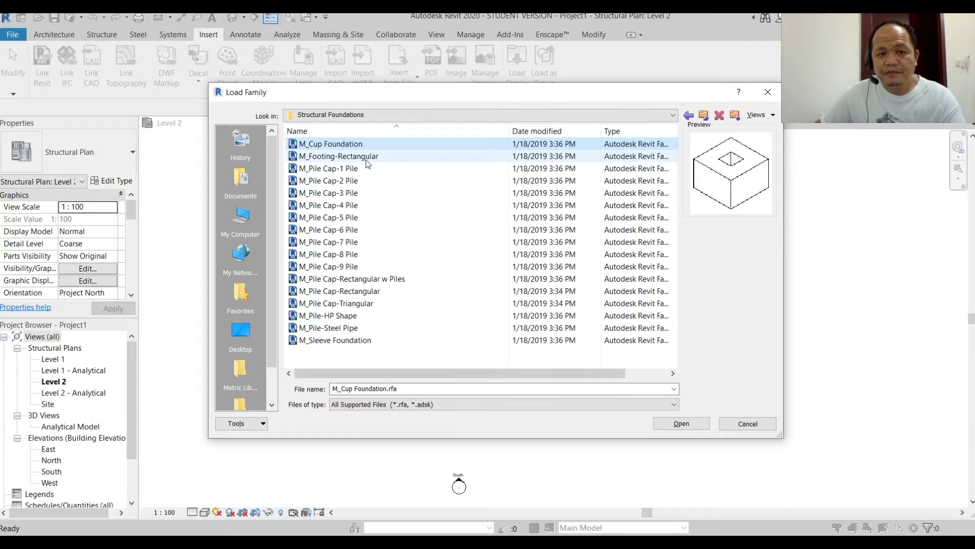
click(365, 157)
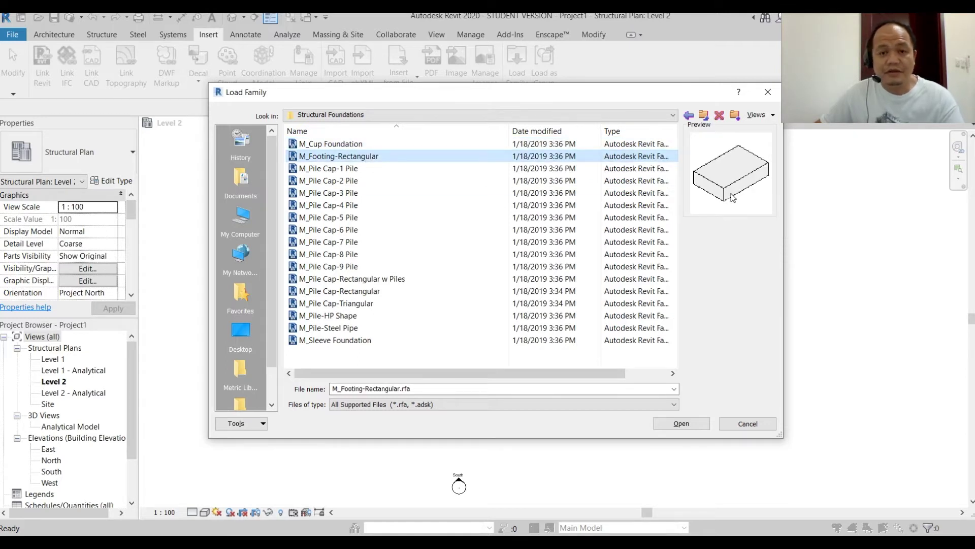
click(333, 170)
click(336, 180)
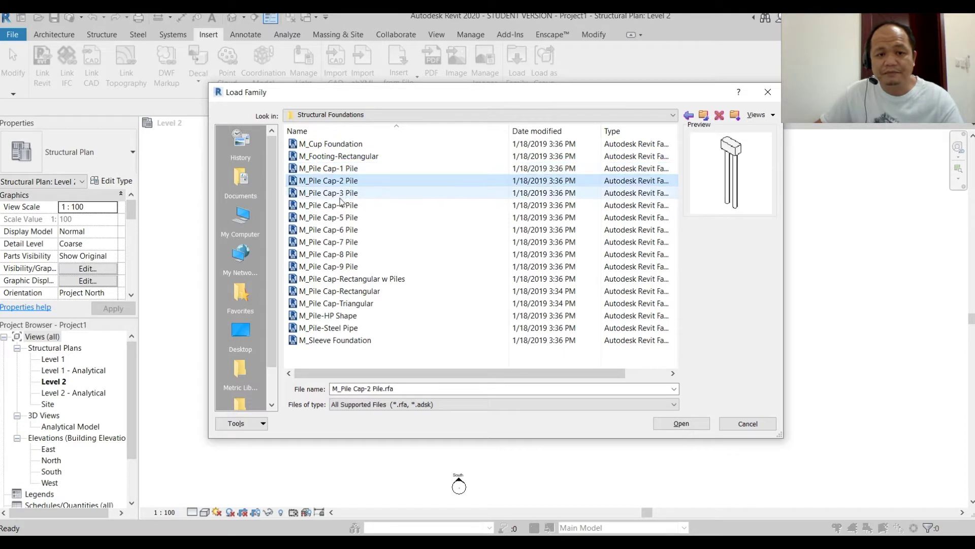
click(336, 193)
click(338, 230)
click(350, 279)
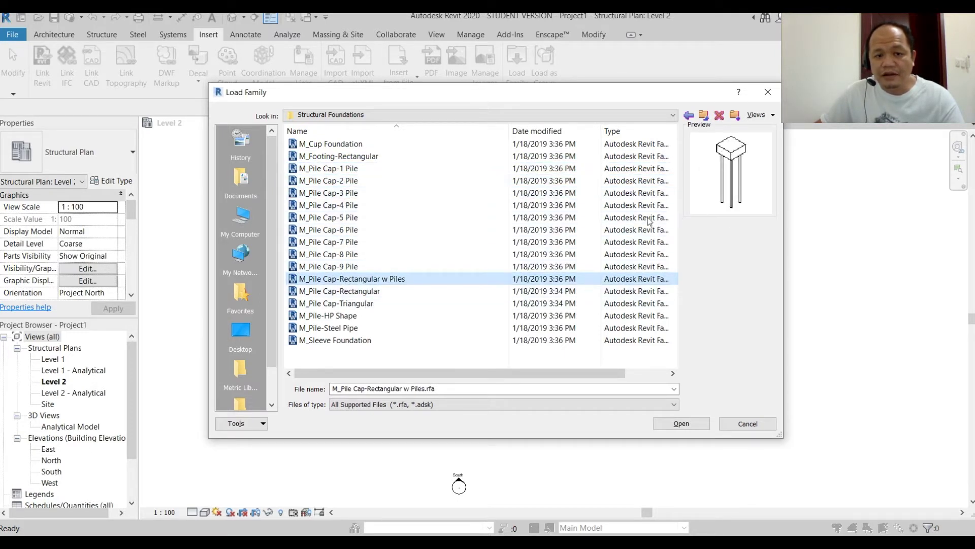
click(350, 292)
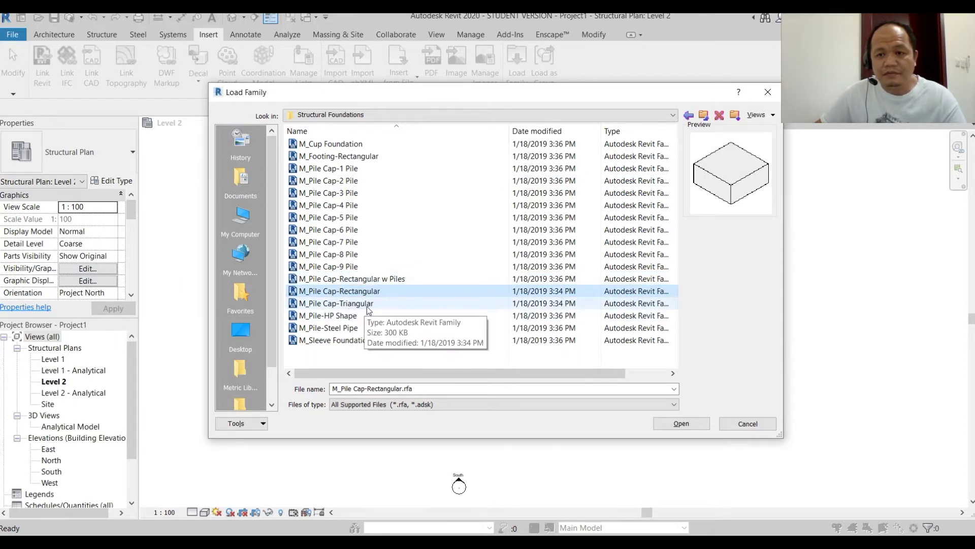
click(356, 305)
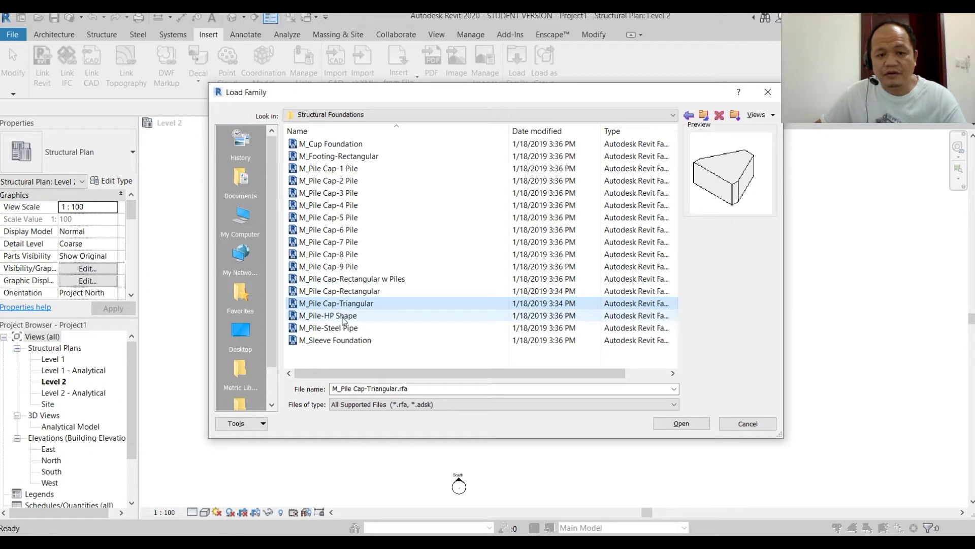
click(348, 316)
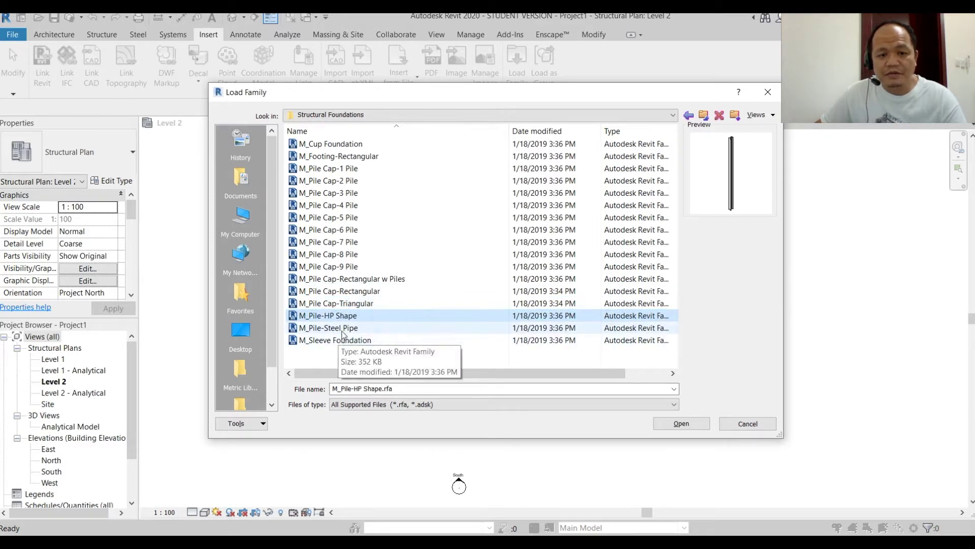
click(341, 330)
click(343, 346)
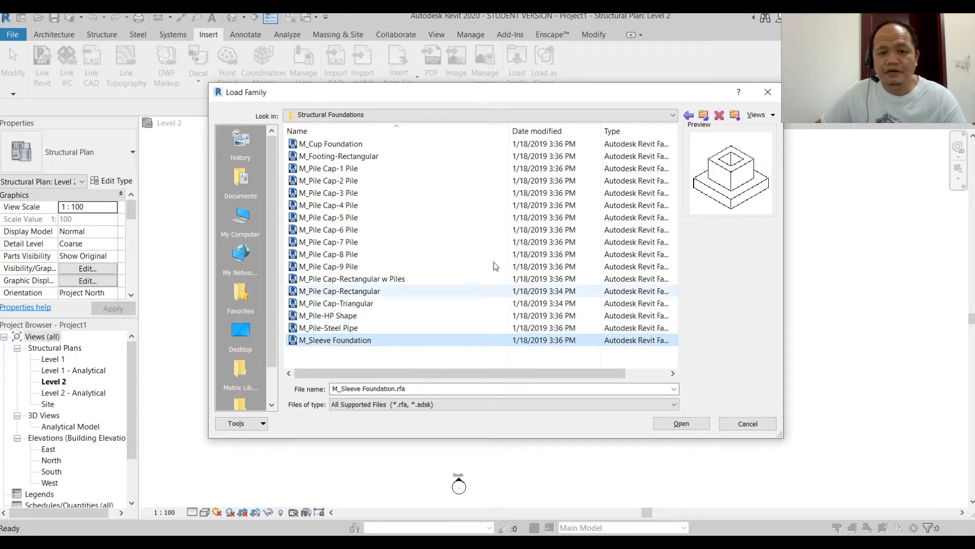
click(703, 116)
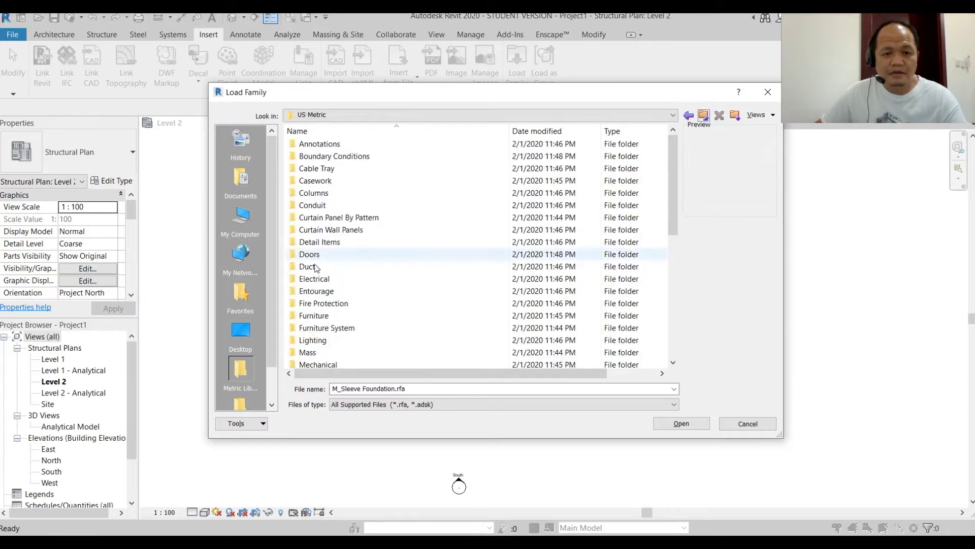
scroll(363, 269, down, 6)
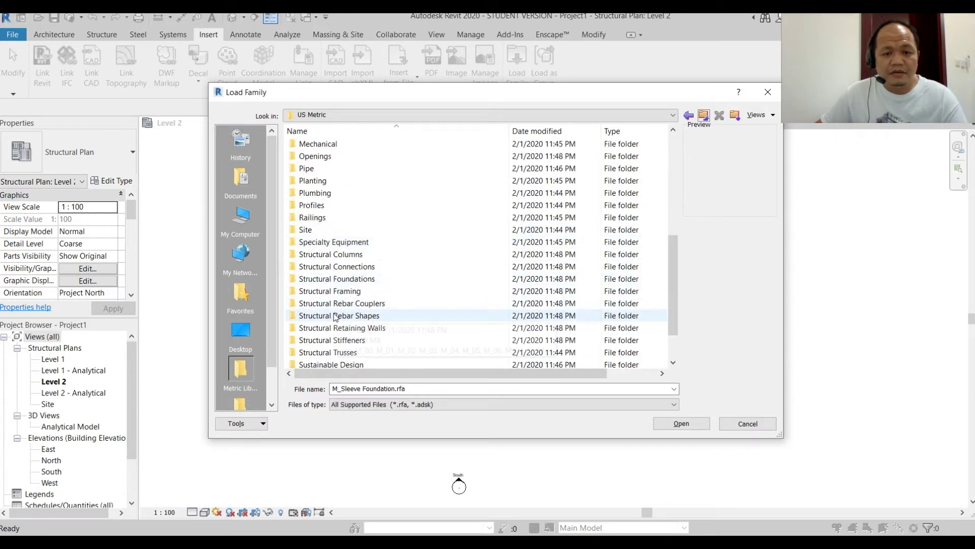
click(341, 295)
double_click(340, 295)
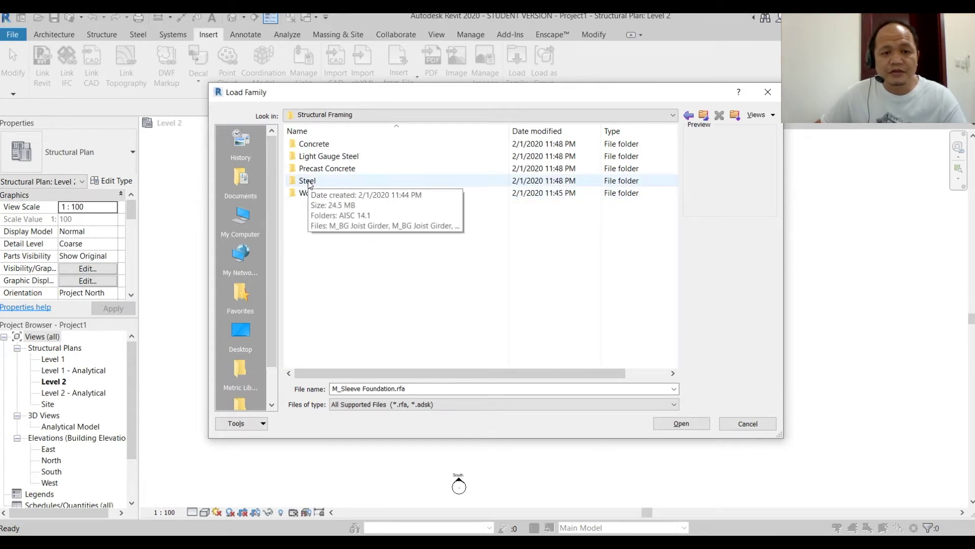
click(314, 144)
double_click(314, 144)
click(350, 148)
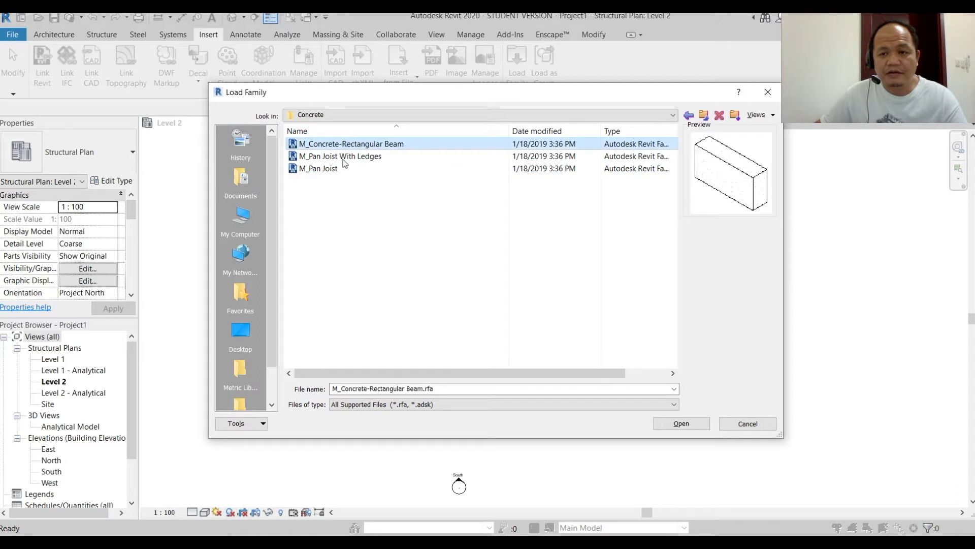
click(331, 156)
click(327, 168)
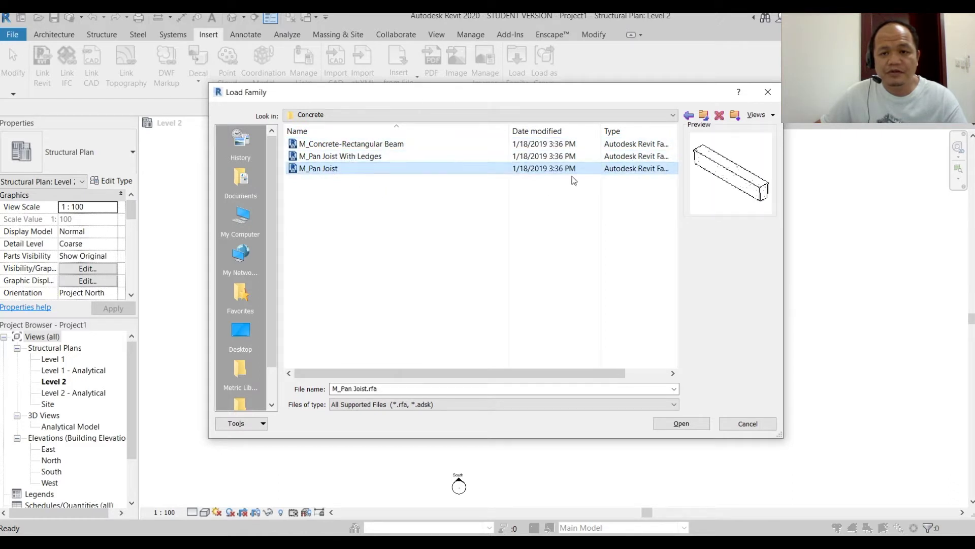
click(338, 157)
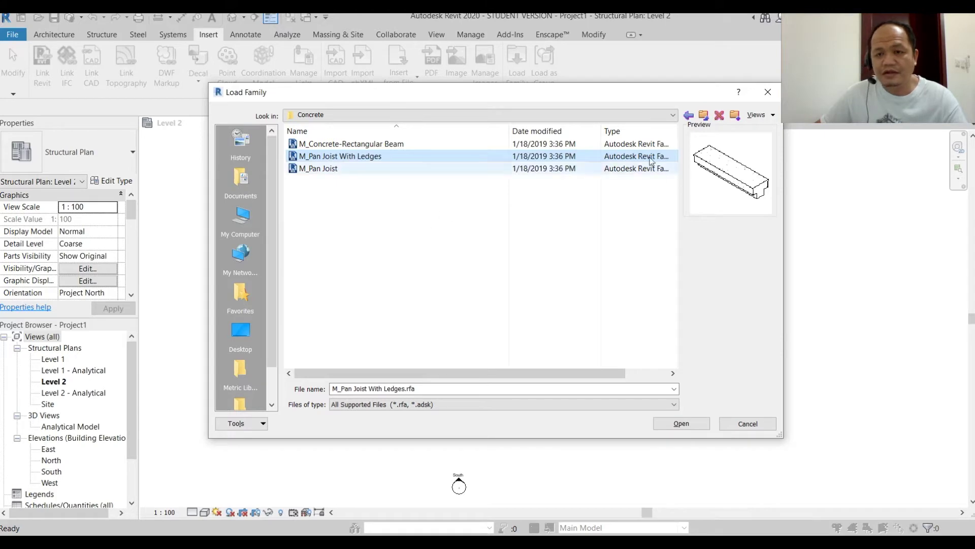
click(703, 114)
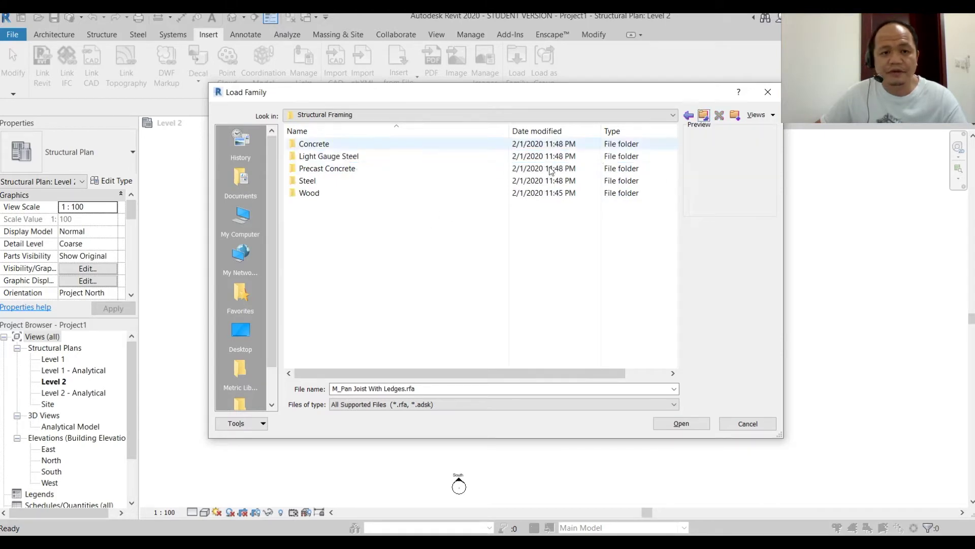
double_click(318, 168)
key(Down)
key(Down)
key(Down)
key(Down)
key(Down)
key(Down)
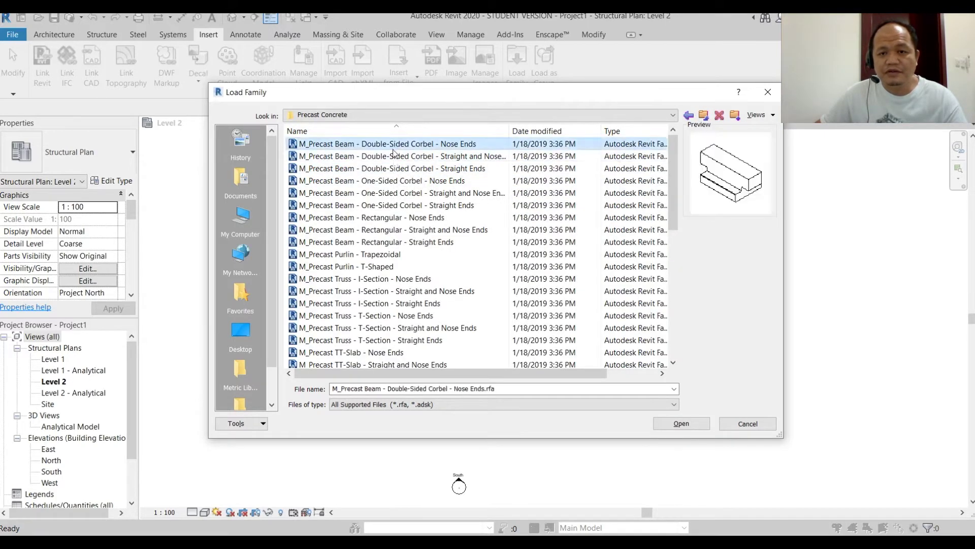
click(337, 242)
click(338, 303)
scroll(338, 315, down, 4)
click(336, 278)
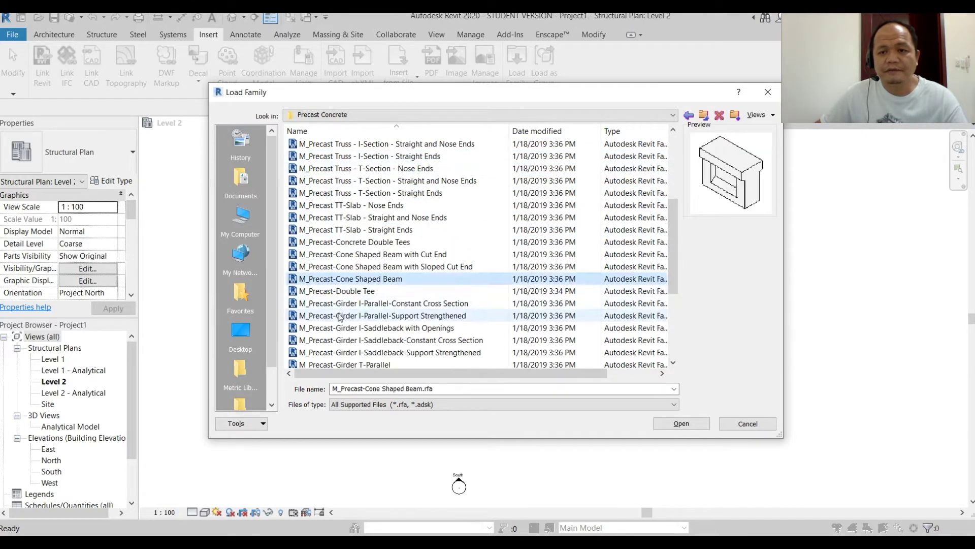
click(335, 315)
scroll(355, 305, down, 4)
click(703, 116)
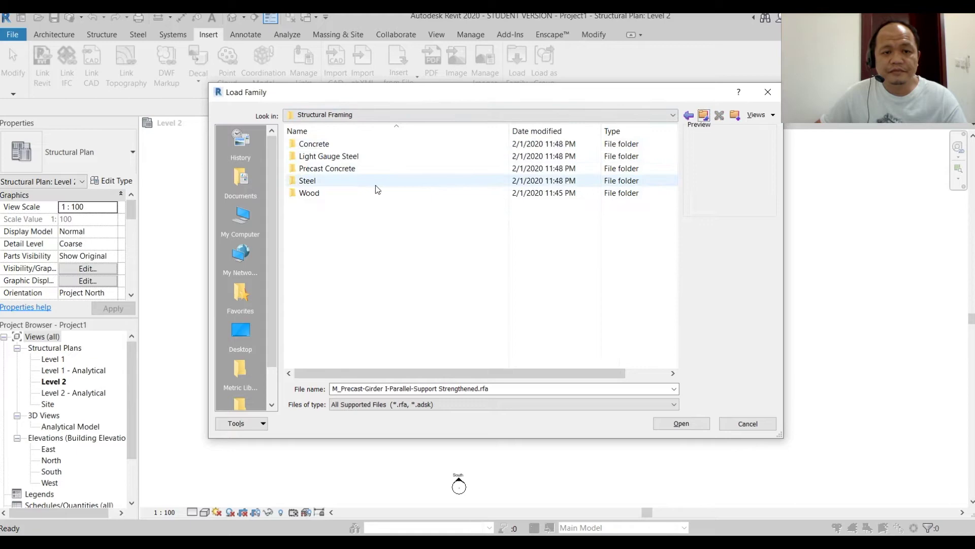
double_click(307, 181)
click(328, 193)
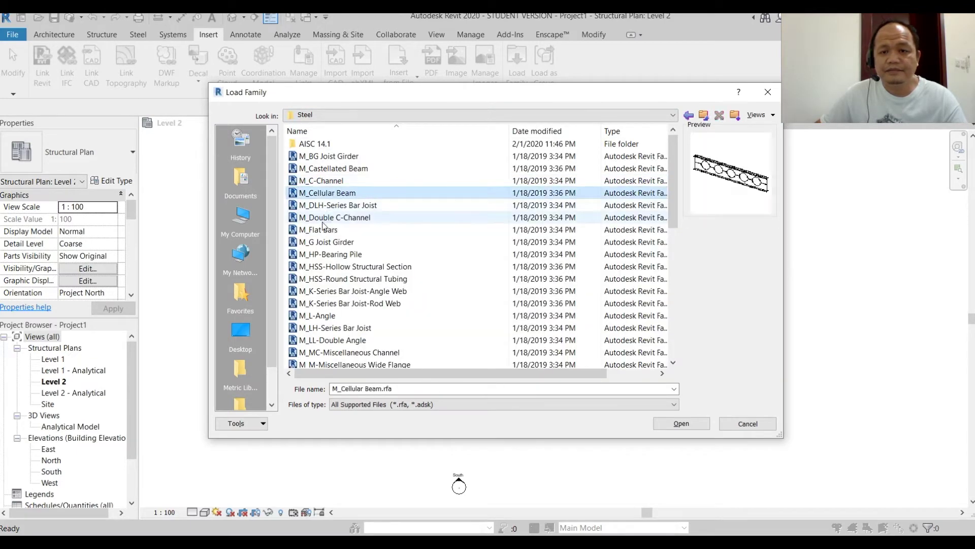
click(327, 242)
click(320, 289)
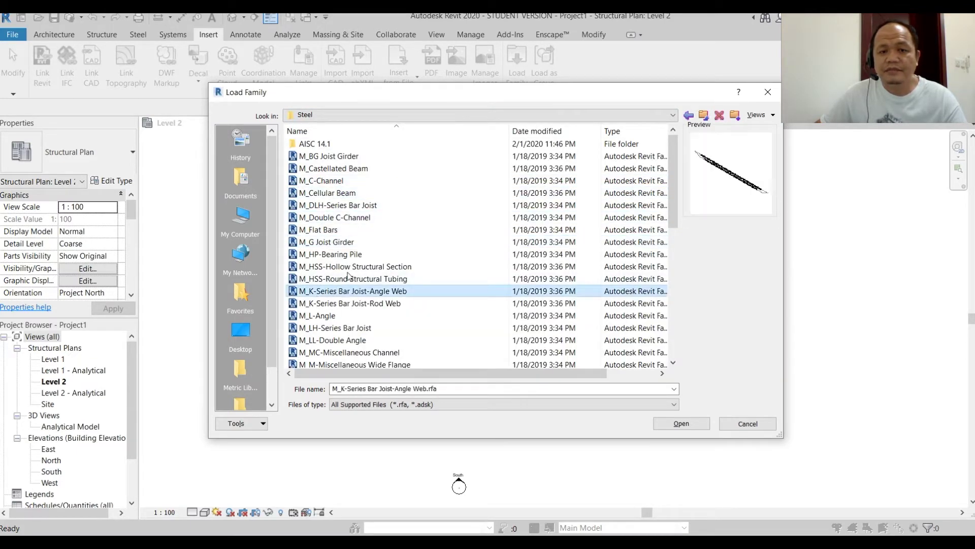
double_click(315, 145)
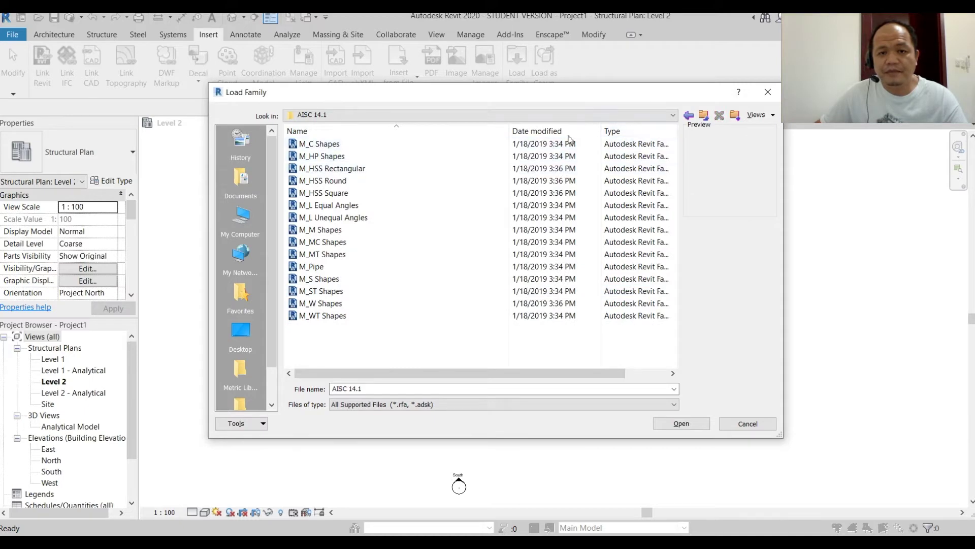
click(321, 180)
key(Down)
key(Down)
key(Down)
key(Down)
key(Down)
key(Down)
key(Down)
key(Down)
key(Down)
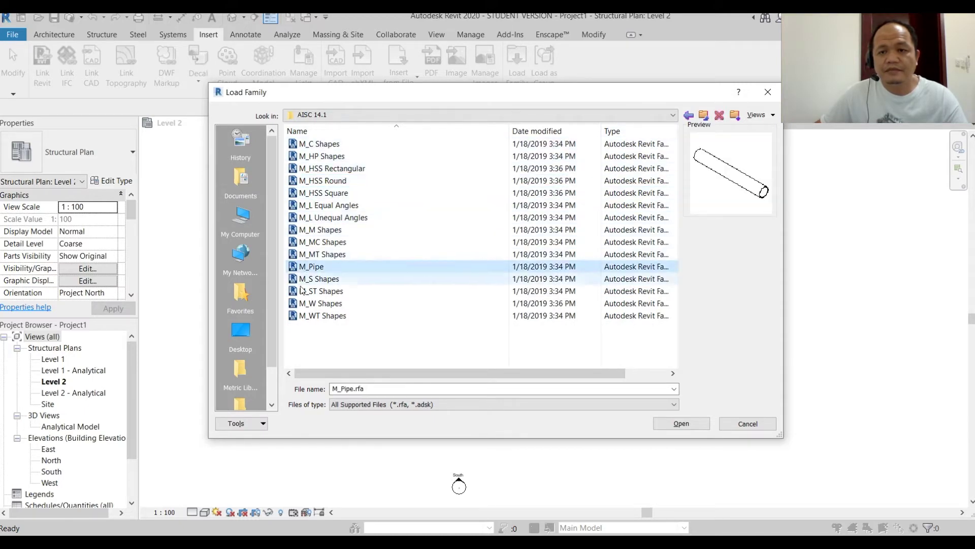
click(704, 115)
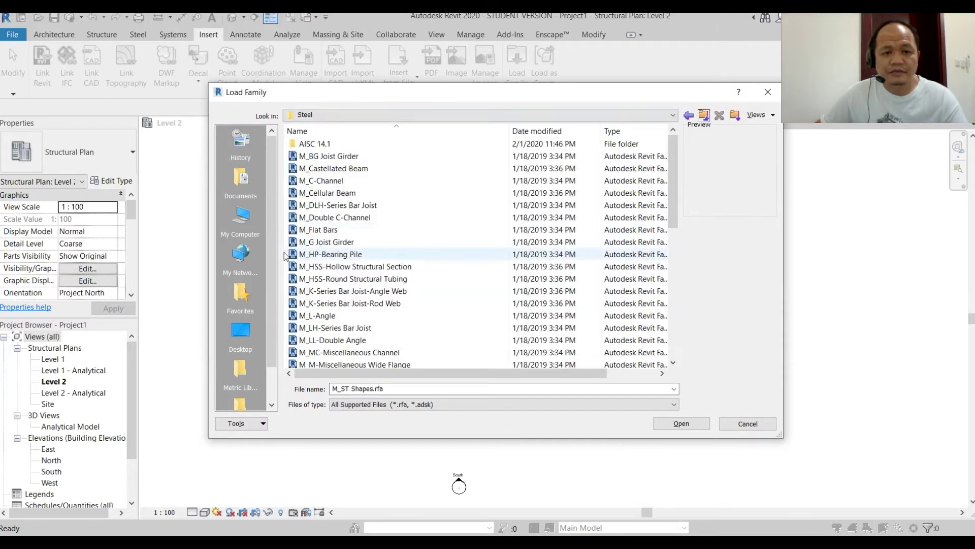
click(703, 114)
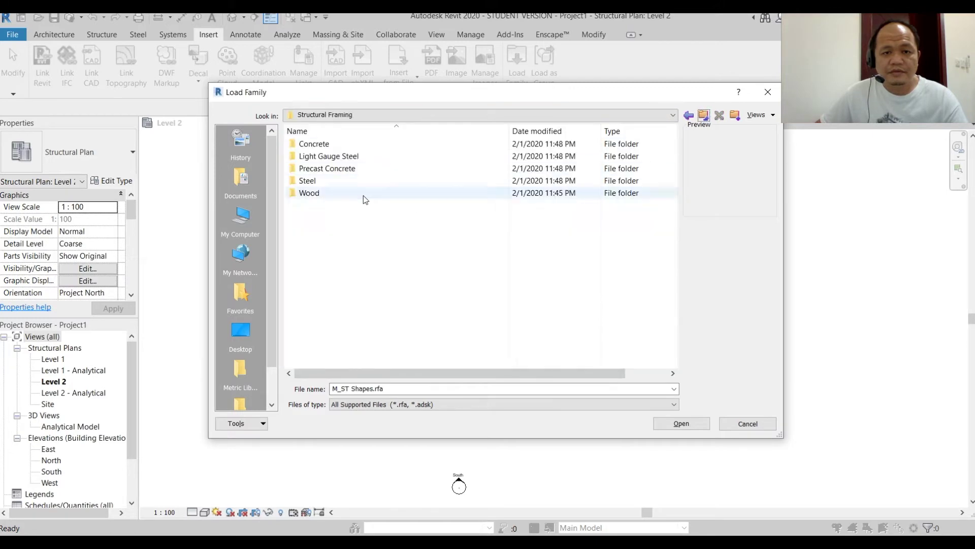
double_click(308, 194)
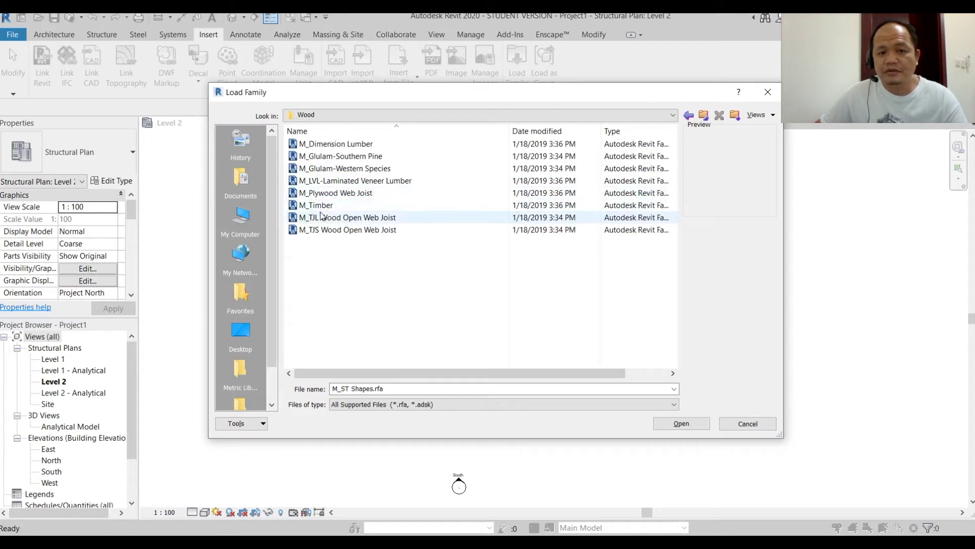
click(328, 230)
click(376, 217)
click(432, 205)
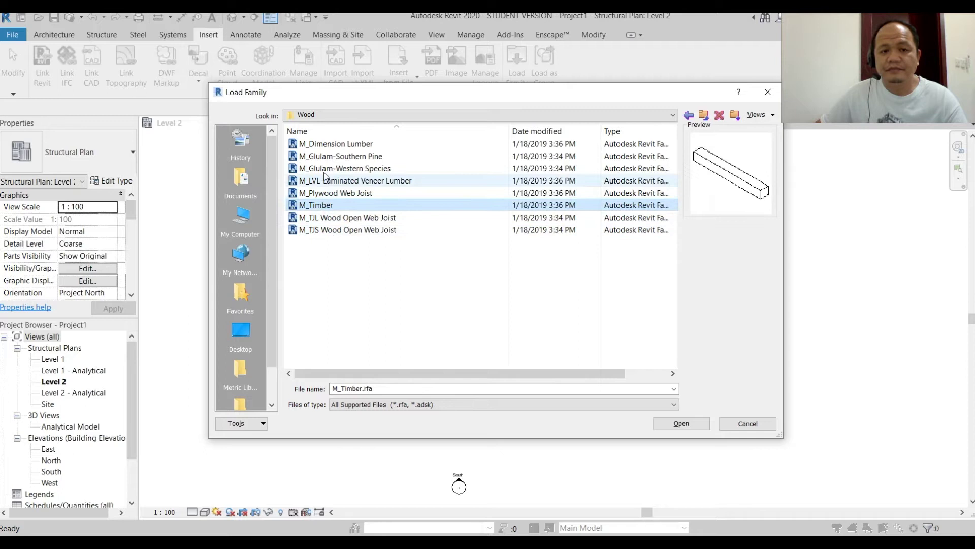
click(493, 168)
click(704, 115)
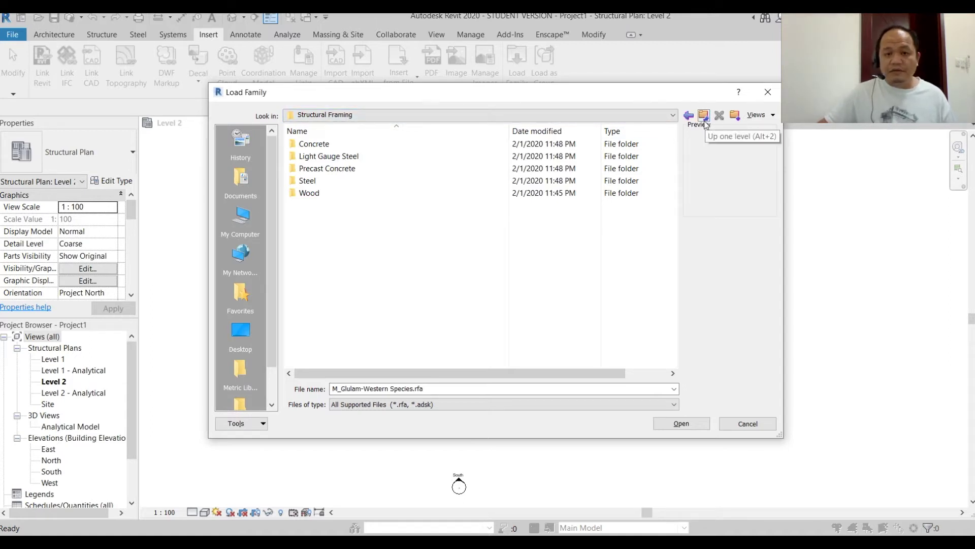
click(768, 93)
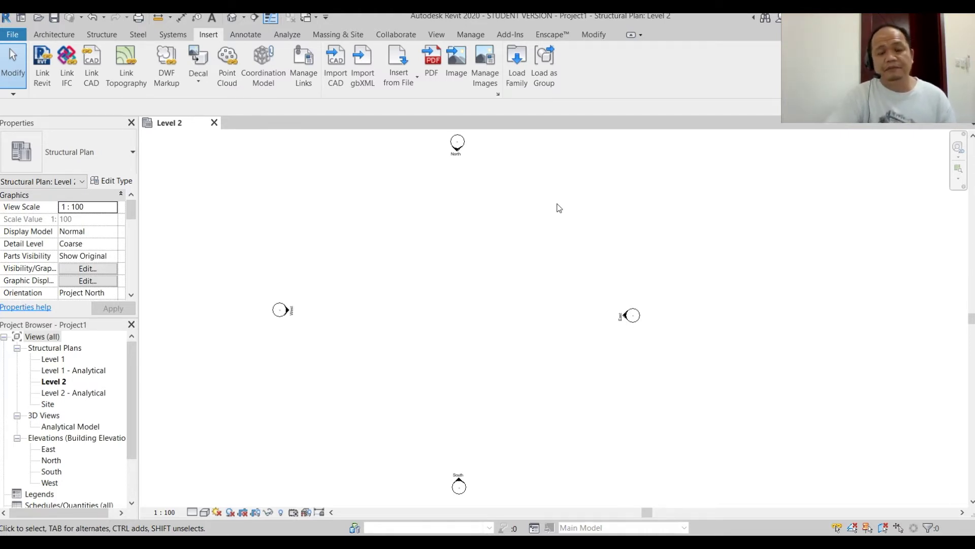
middle_drag(453, 413, 409, 409)
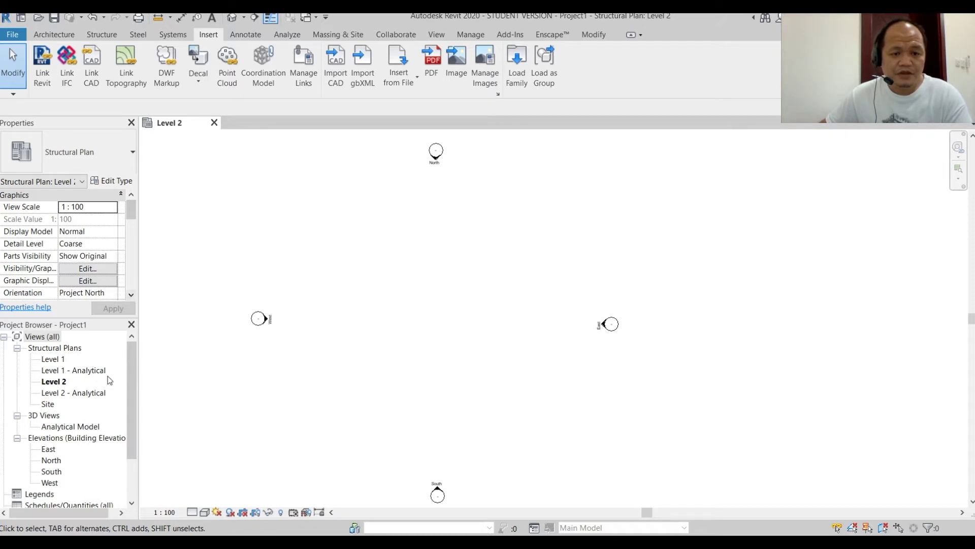
mouse_move(136, 381)
mouse_down()
mouse_move(135, 421)
mouse_move(138, 394)
mouse_up()
scroll(132, 394, down, 2)
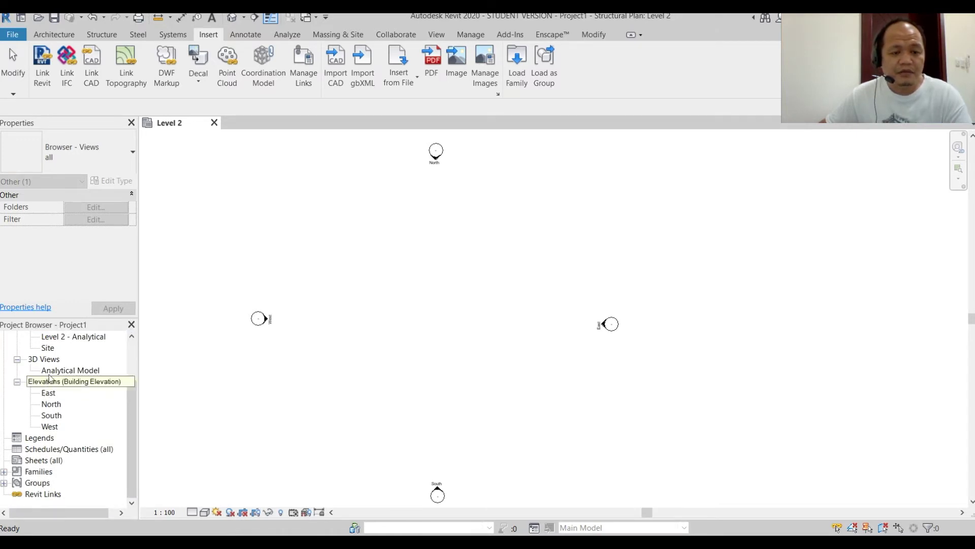
scroll(127, 385, up, 3)
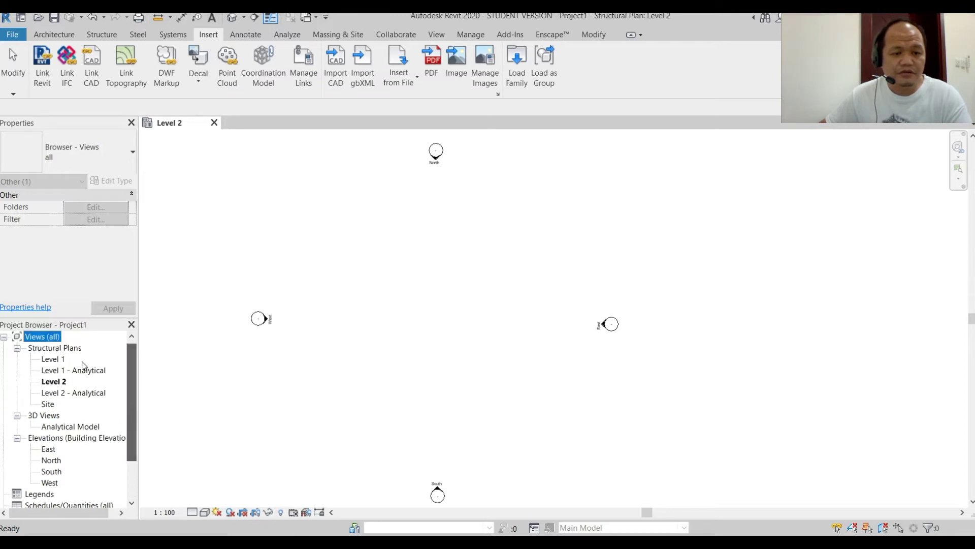
click(53, 348)
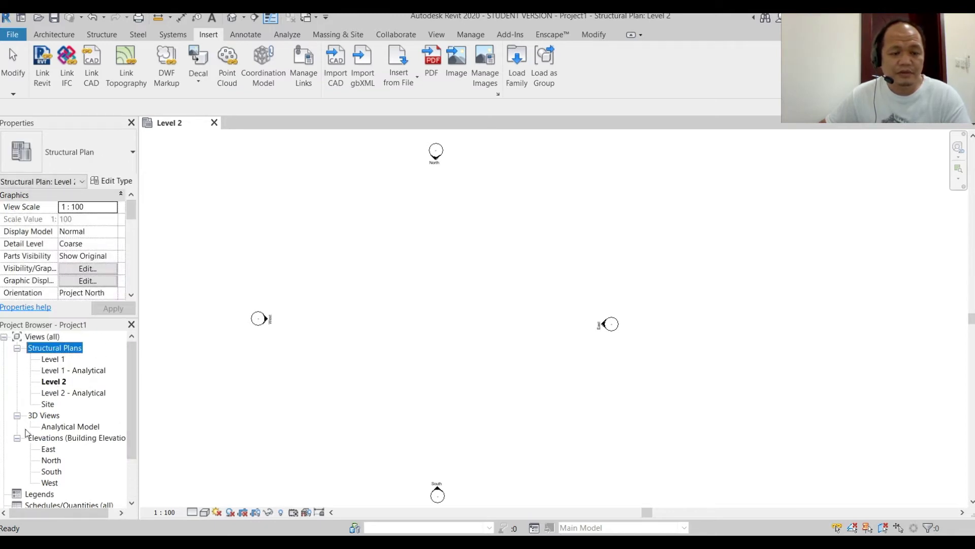
click(46, 415)
click(51, 437)
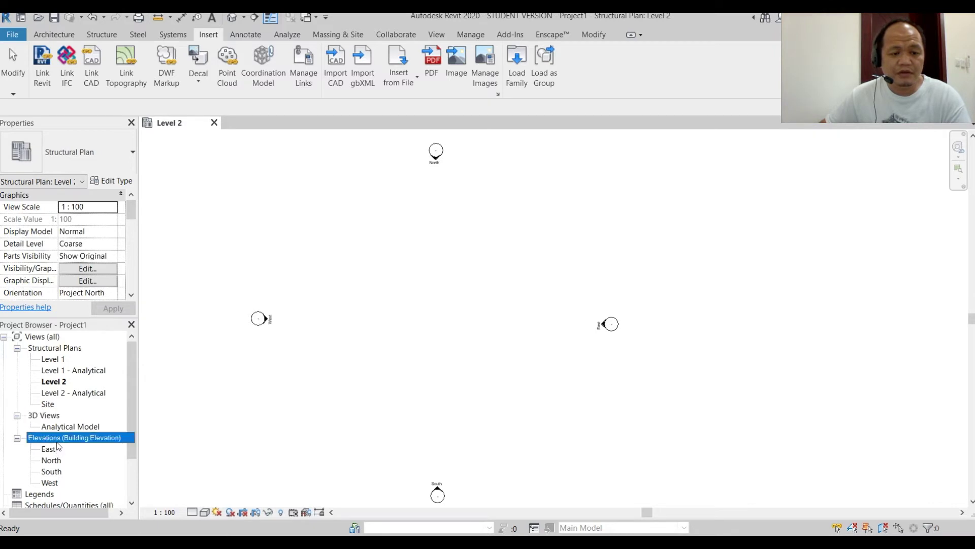
scroll(143, 415, down, 1)
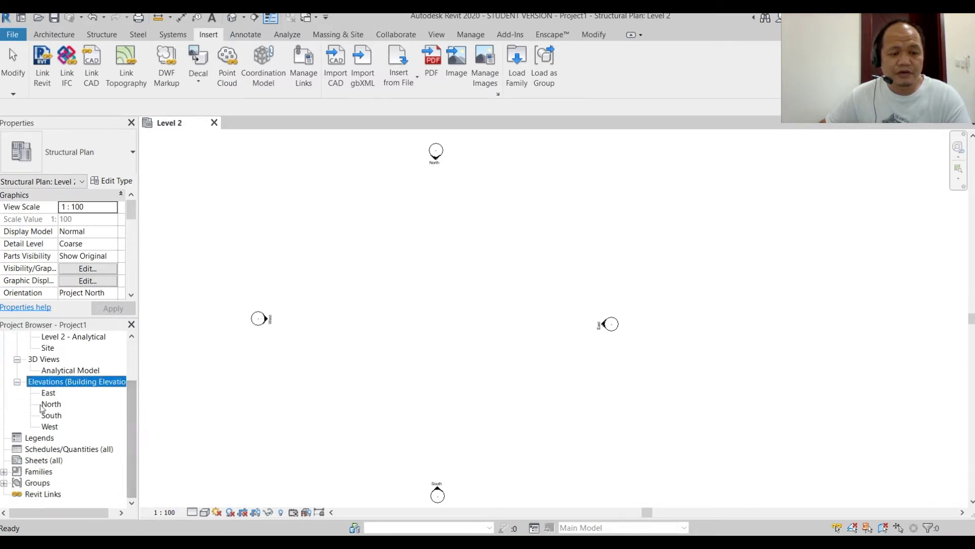
Open the East elevation and frame the Level 1 (0) and Level 2 (3000) heads.
double_click(49, 393)
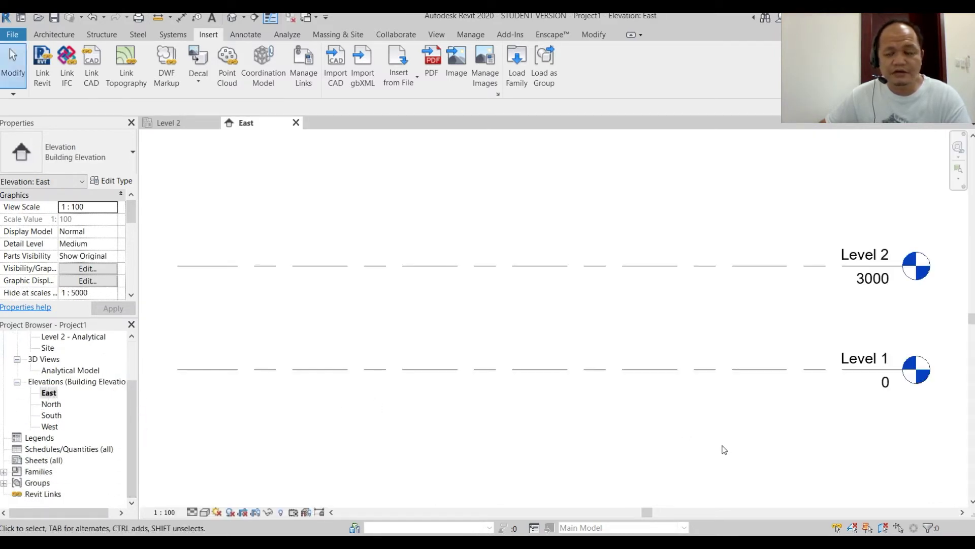
scroll(719, 448, down, 3)
middle_drag(717, 444, 595, 424)
scroll(684, 358, up, 3)
scroll(678, 348, up, 3)
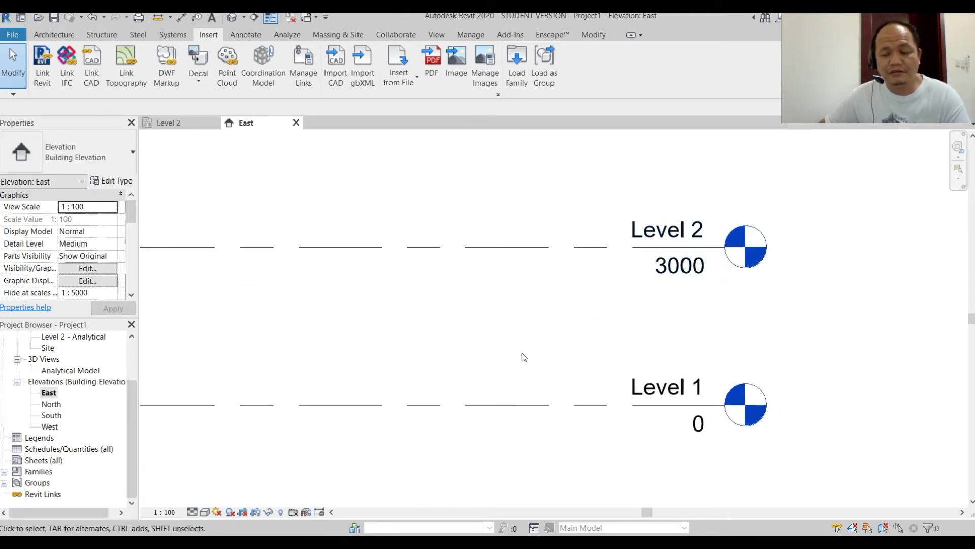
scroll(542, 361, down, 1)
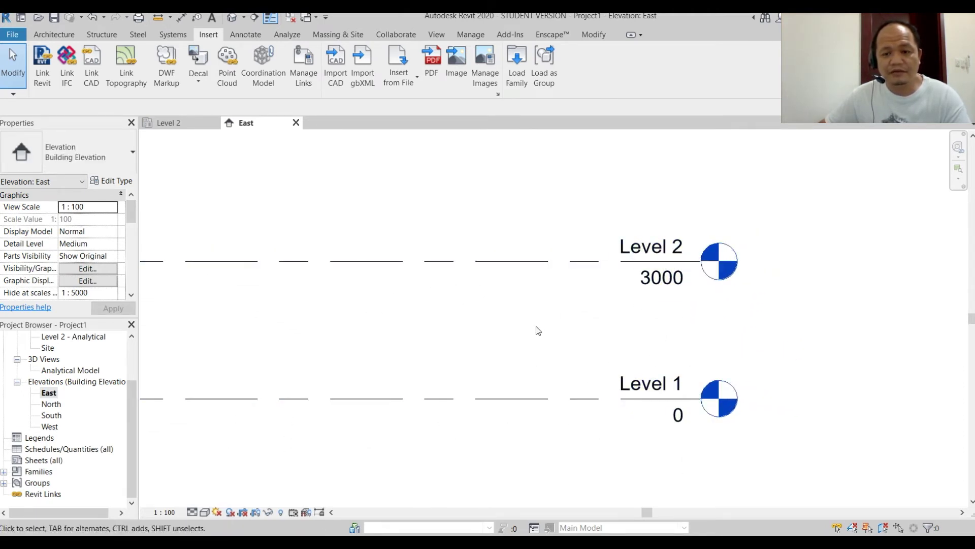
scroll(533, 333, down, 3)
middle_drag(534, 333, 683, 365)
scroll(630, 372, up, 4)
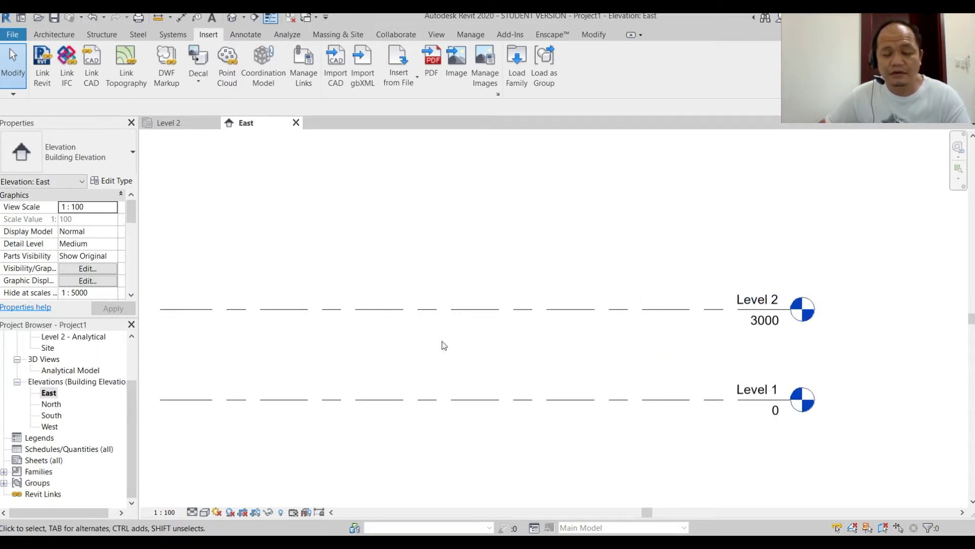
scroll(593, 357, down, 1)
middle_drag(650, 303, 632, 329)
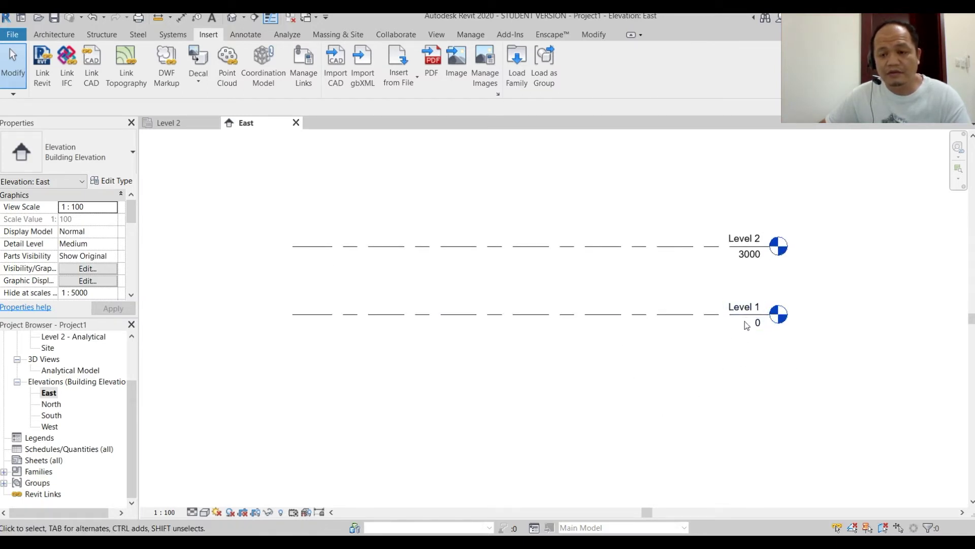
scroll(762, 331, up, 1)
scroll(646, 405, down, 2)
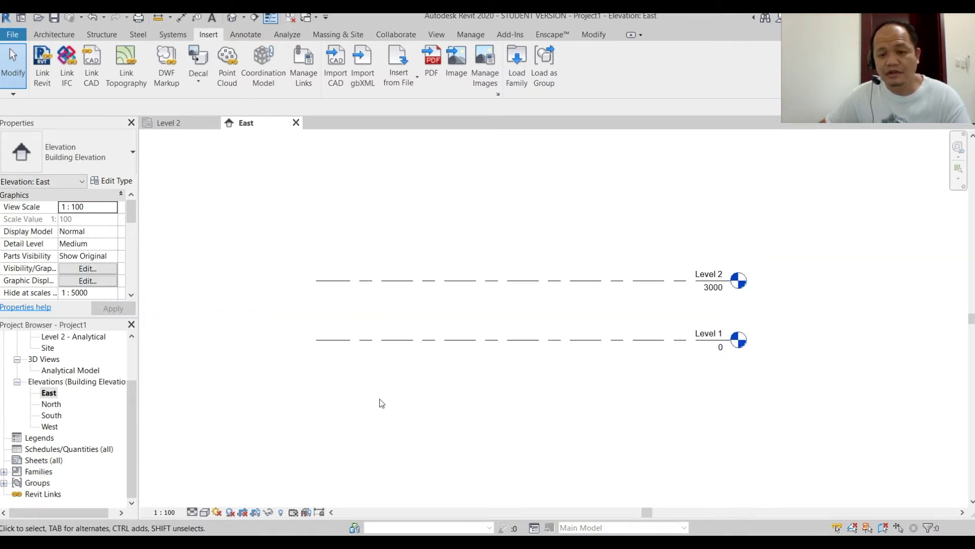
middle_drag(597, 398, 570, 386)
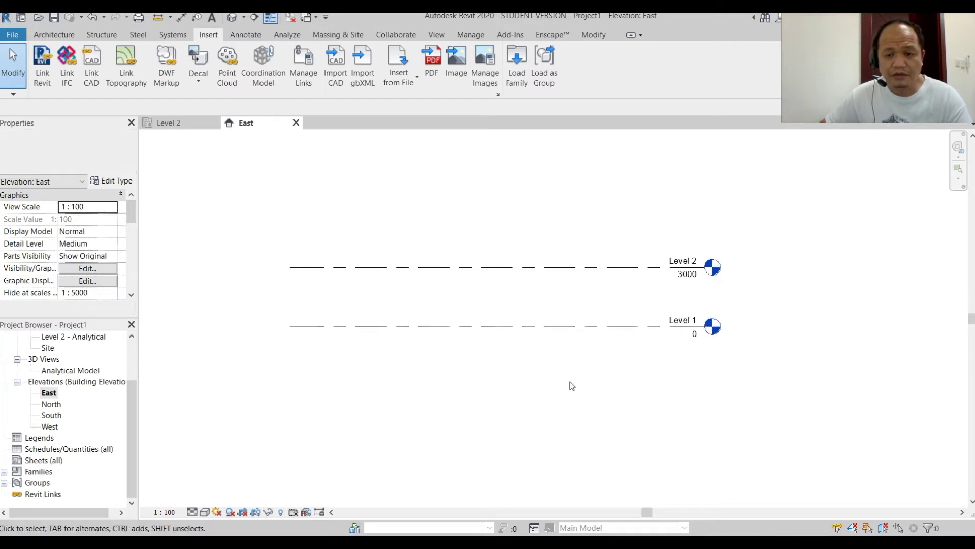
Copy Level 1 downward by 2000 to make a new level at -2000.
click(521, 326)
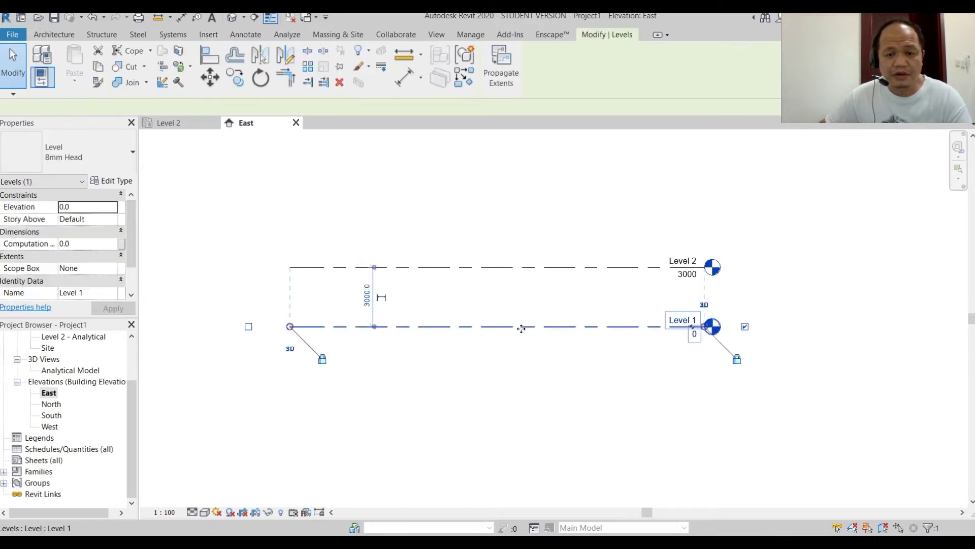
click(234, 77)
click(354, 333)
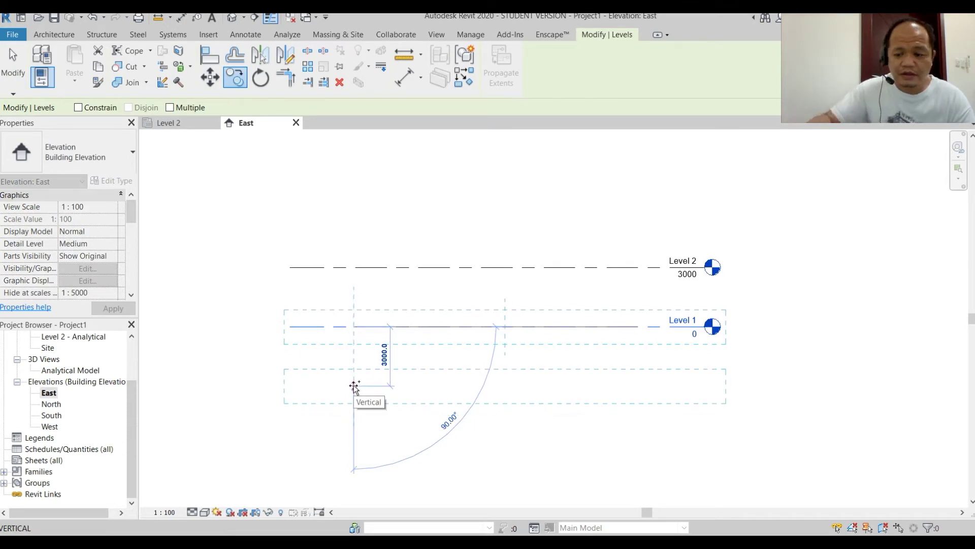
text(2000)
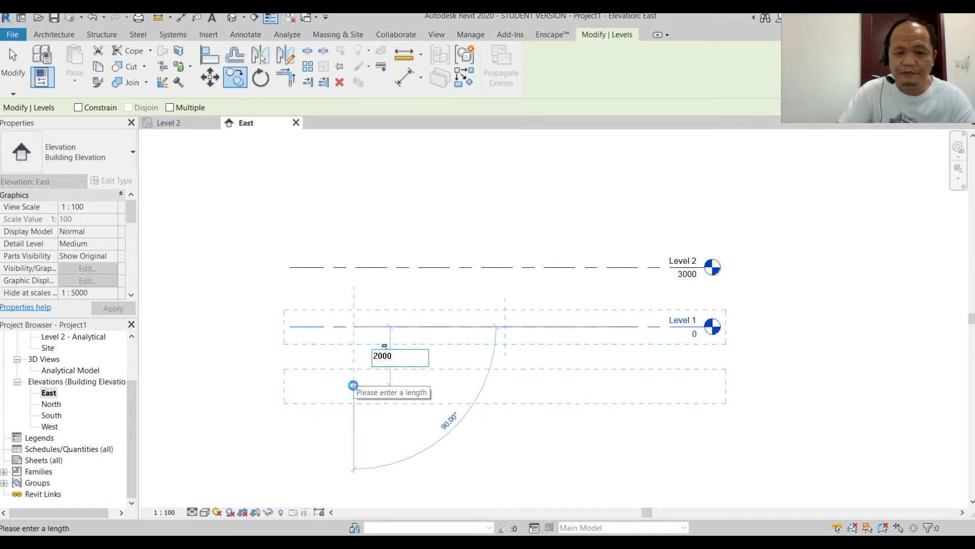
key(Return)
Rename the new level to 'Top of Footing'.
scroll(670, 372, up, 3)
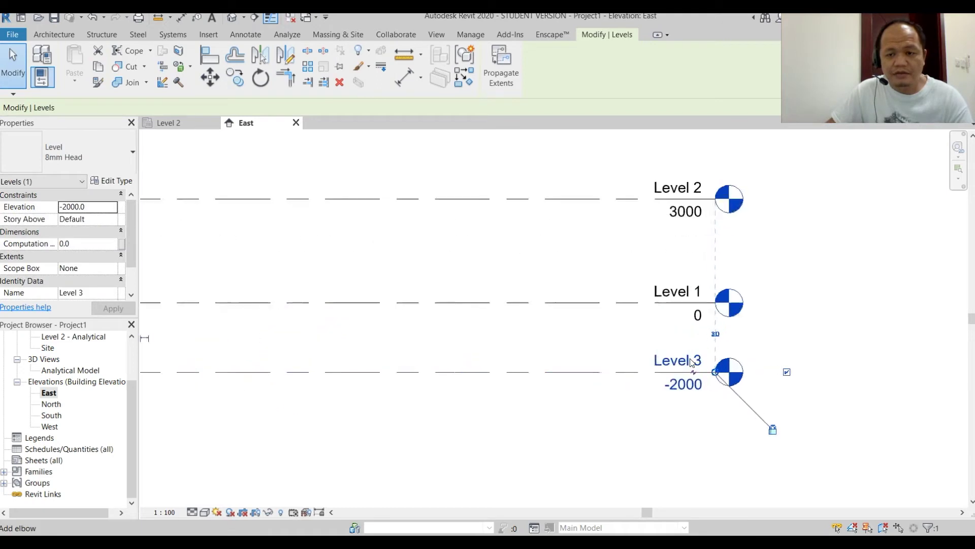
click(685, 366)
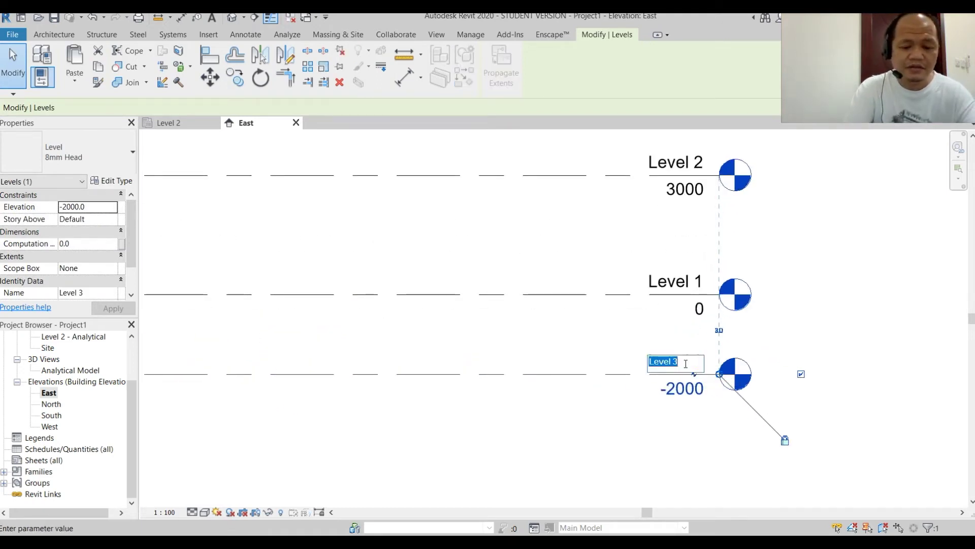
text(T)
text(op of F)
text(ooting)
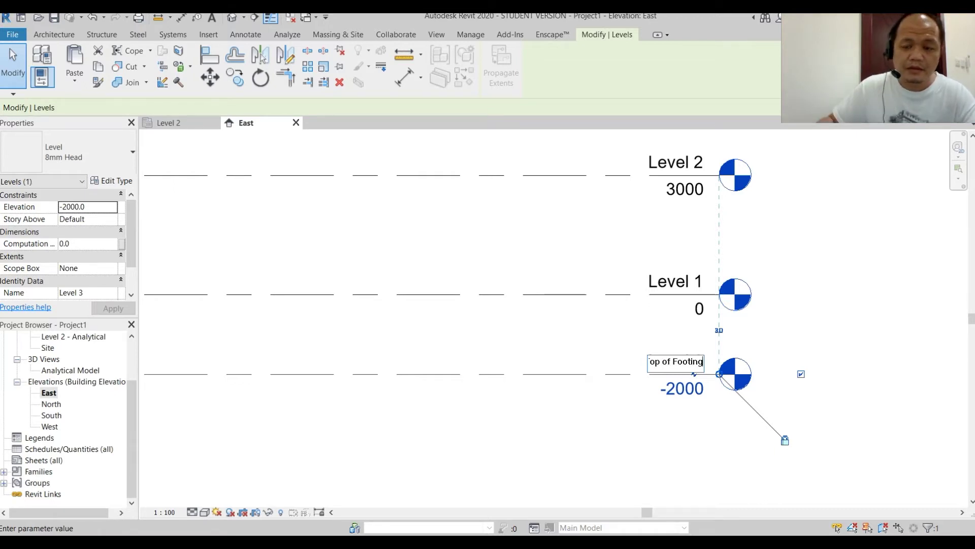
key(Return)
scroll(589, 427, down, 3)
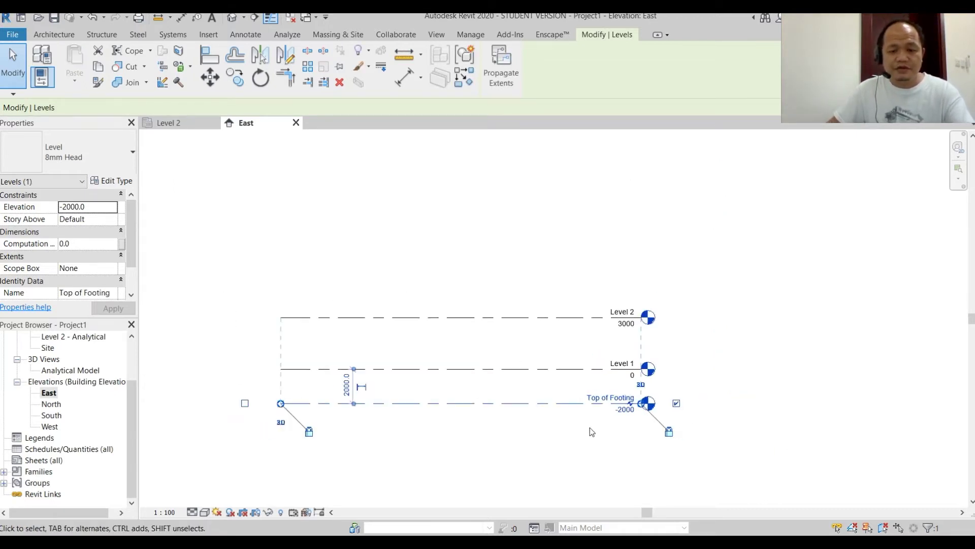
Copy Level 2 upward by 3000 to create Level 4 at elevation 6000.
click(602, 451)
scroll(642, 394, up, 5)
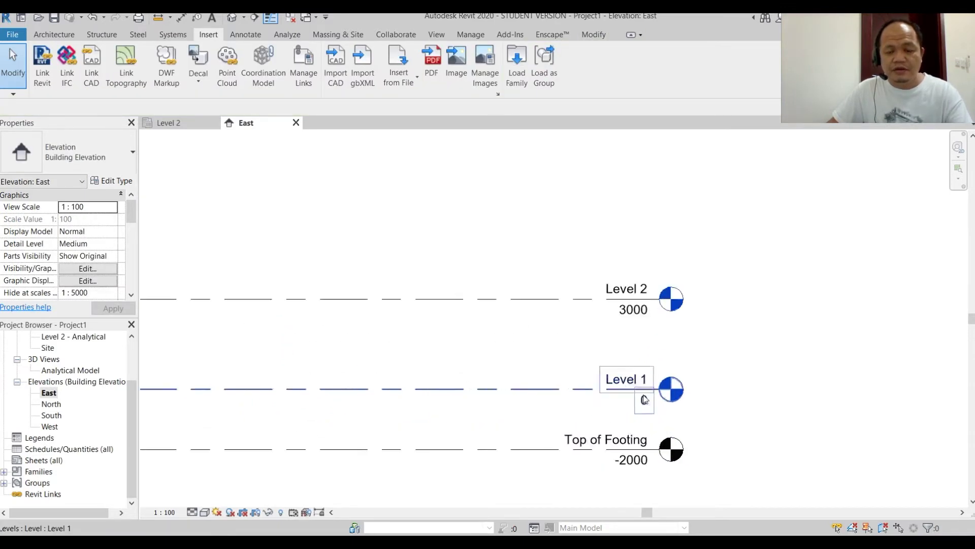
scroll(754, 359, down, 2)
scroll(767, 386, up, 2)
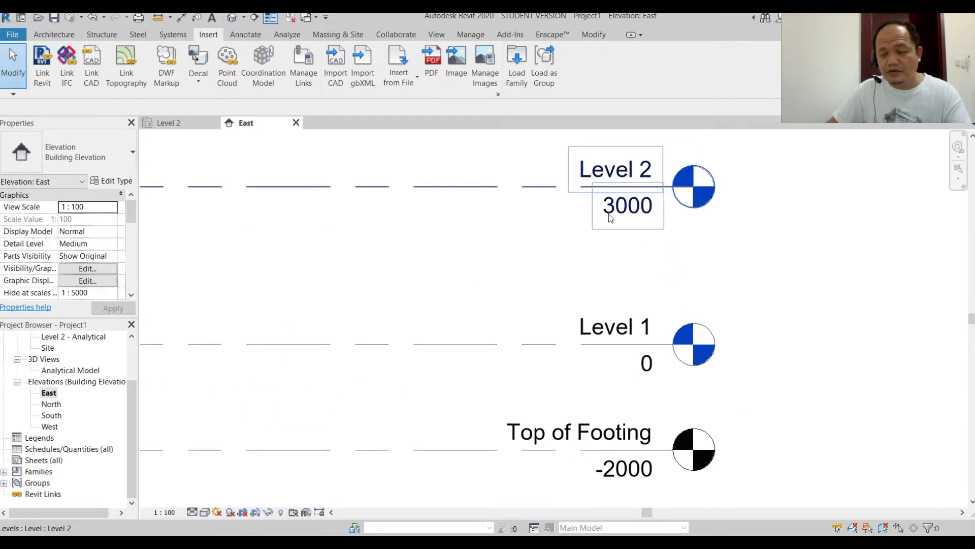
scroll(625, 303, down, 5)
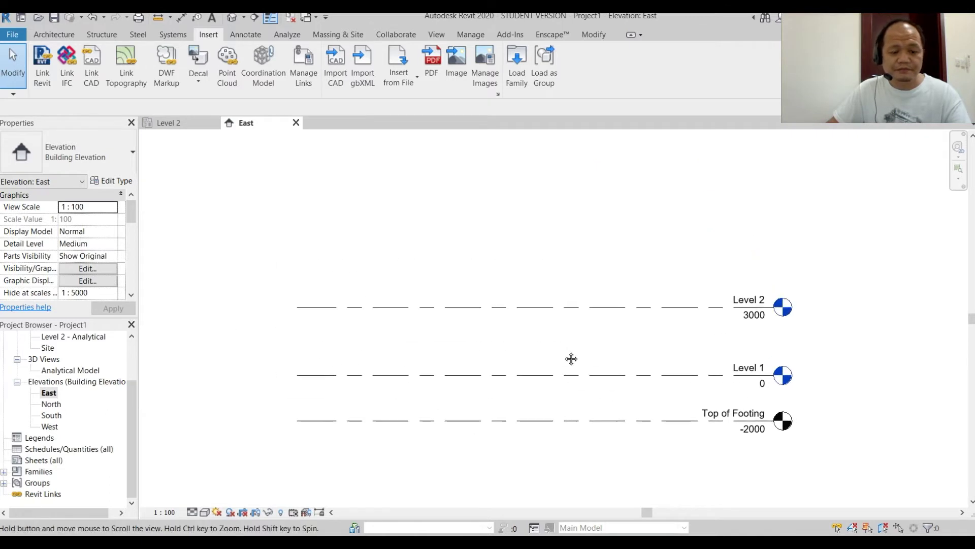
middle_drag(752, 364, 682, 351)
scroll(566, 325, up, 2)
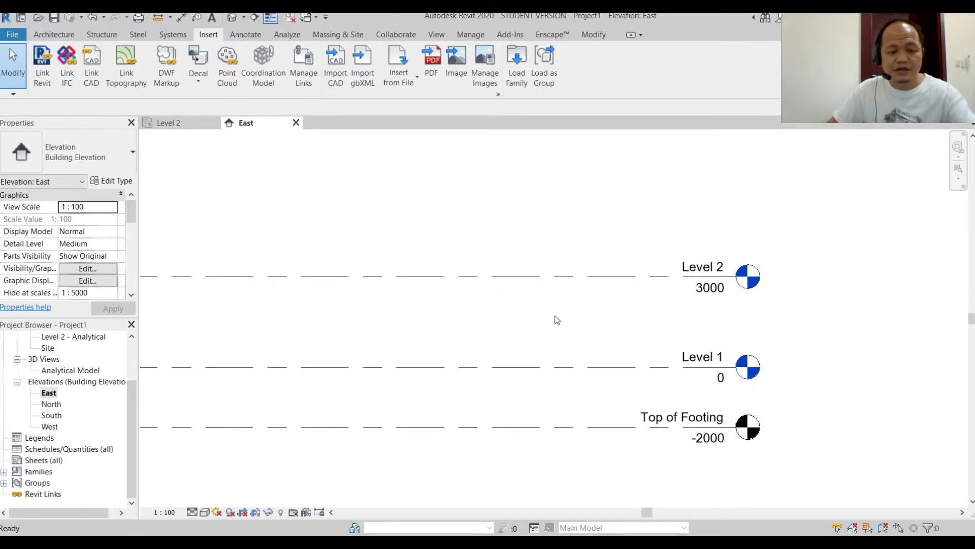
middle_drag(558, 317, 612, 326)
click(506, 282)
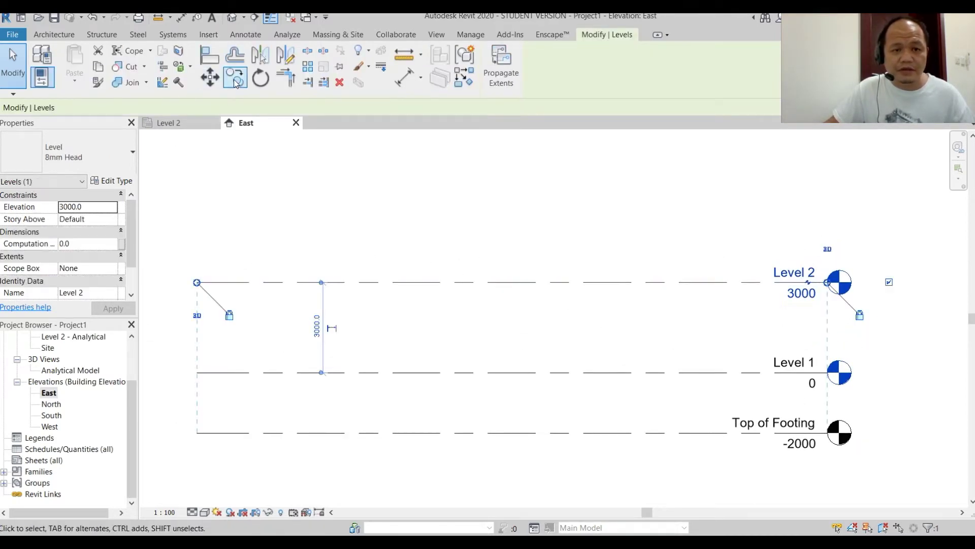
click(233, 80)
click(330, 282)
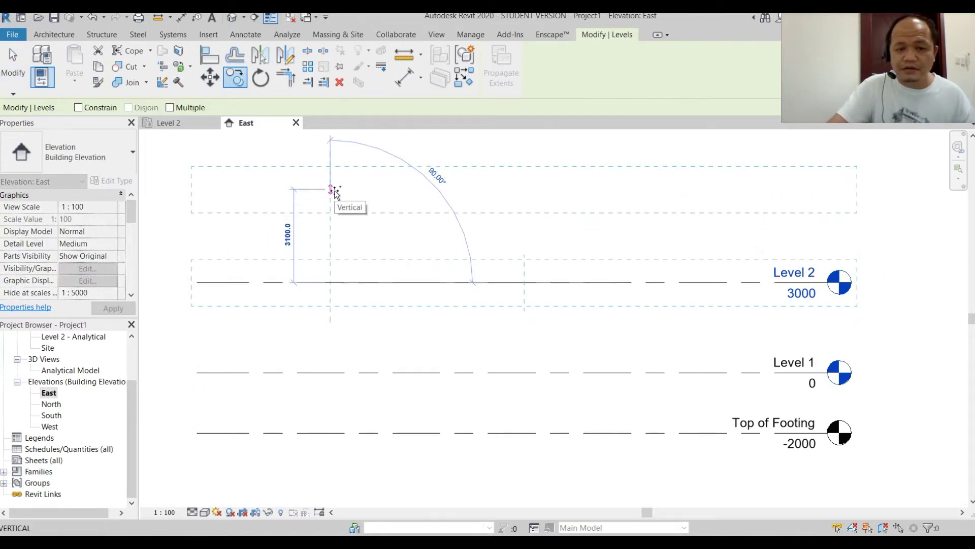
text(3000)
key(Return)
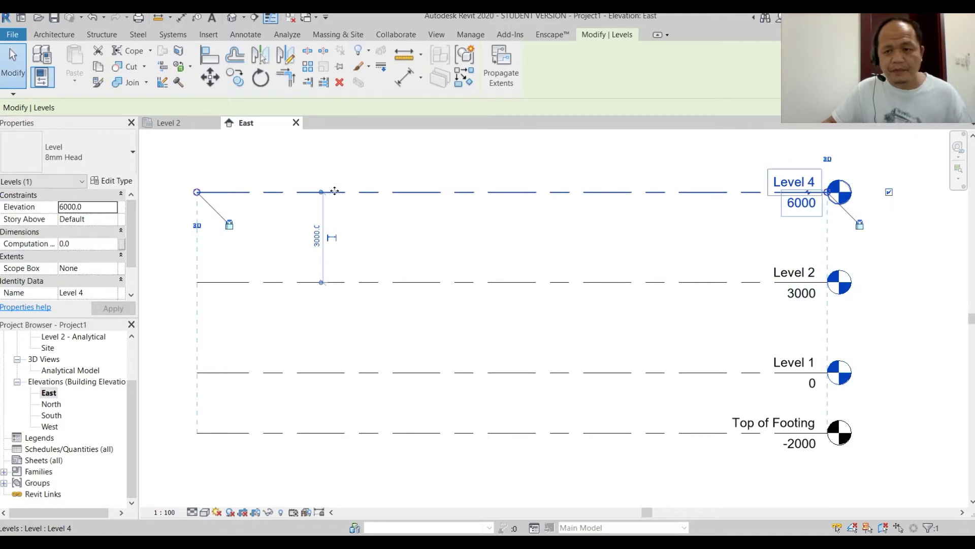
Begin renaming Level 4, typing 'roof'.
key(Escape)
click(782, 203)
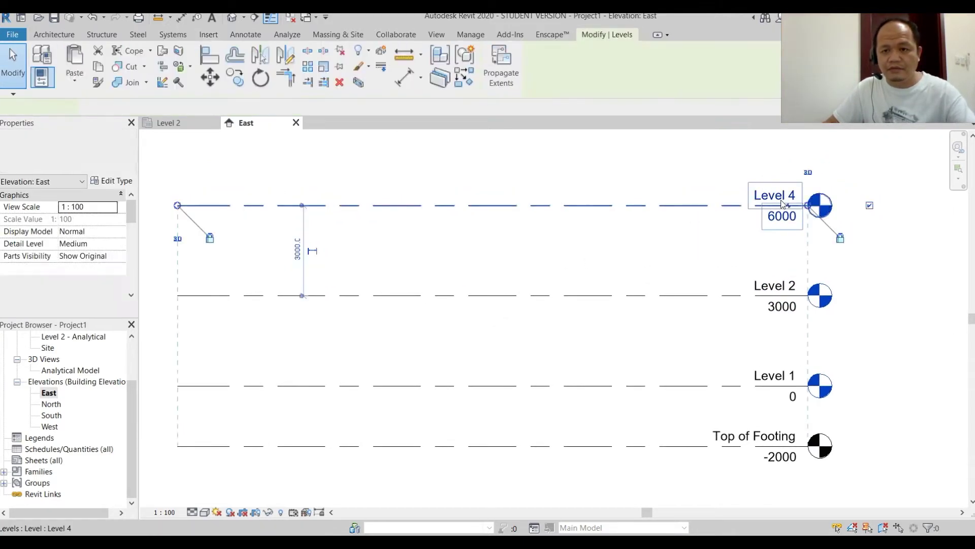
click(782, 202)
text(r)
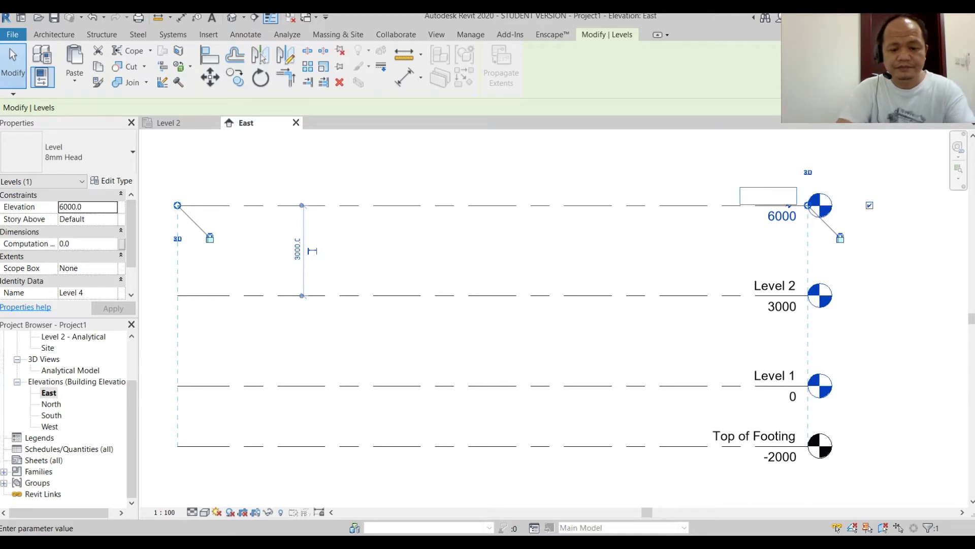
text(oof)
Confirm the name Roof for the 6000 level and deselect it.
key(Return)
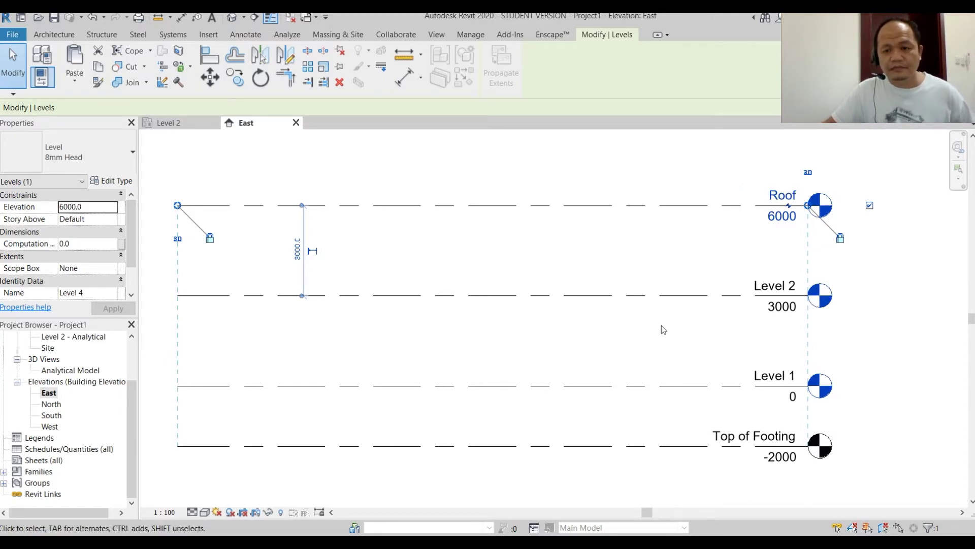
scroll(658, 325, down, 2)
click(658, 322)
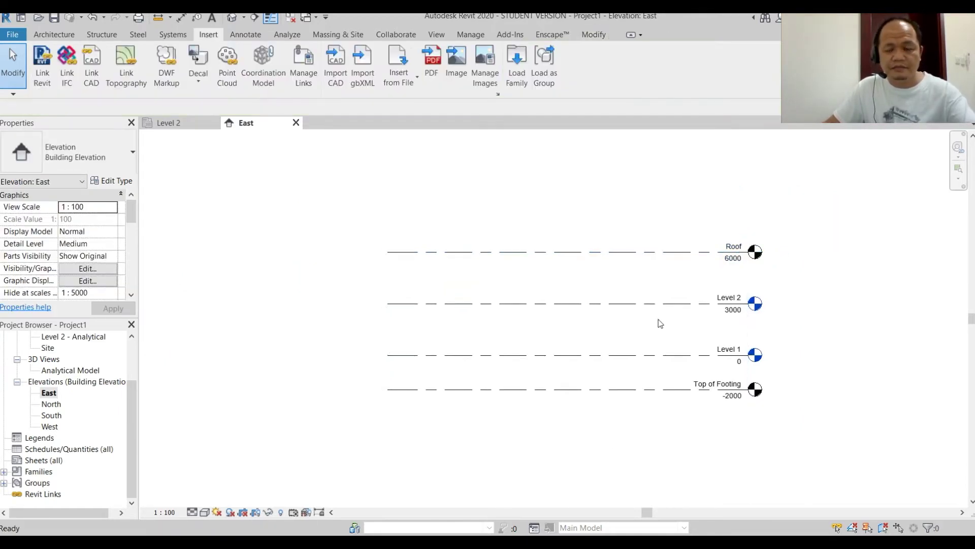
scroll(797, 342, up, 3)
middle_drag(841, 335, 865, 338)
middle_drag(540, 330, 535, 324)
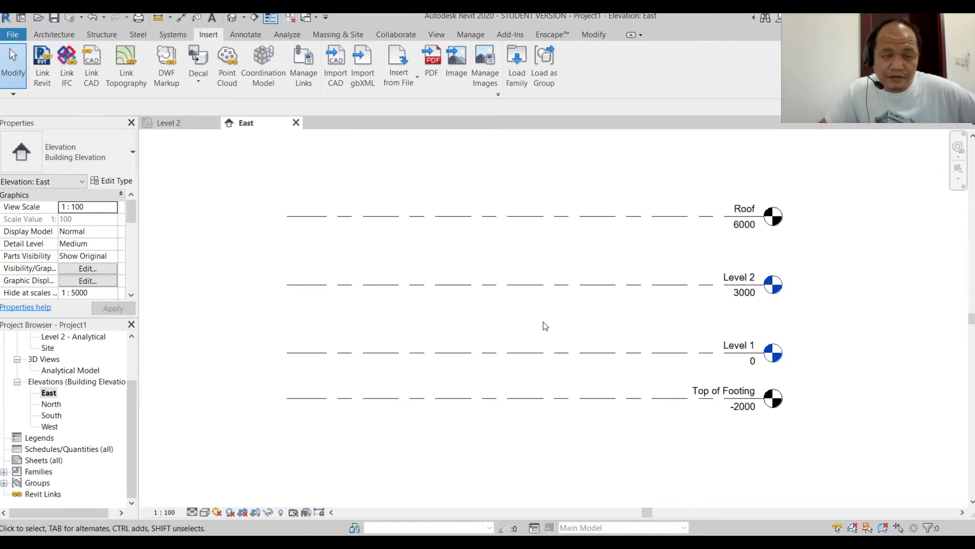
Pan and zoom the East elevation to frame Roof, Level 2 and Level 1.
scroll(694, 427, up, 3)
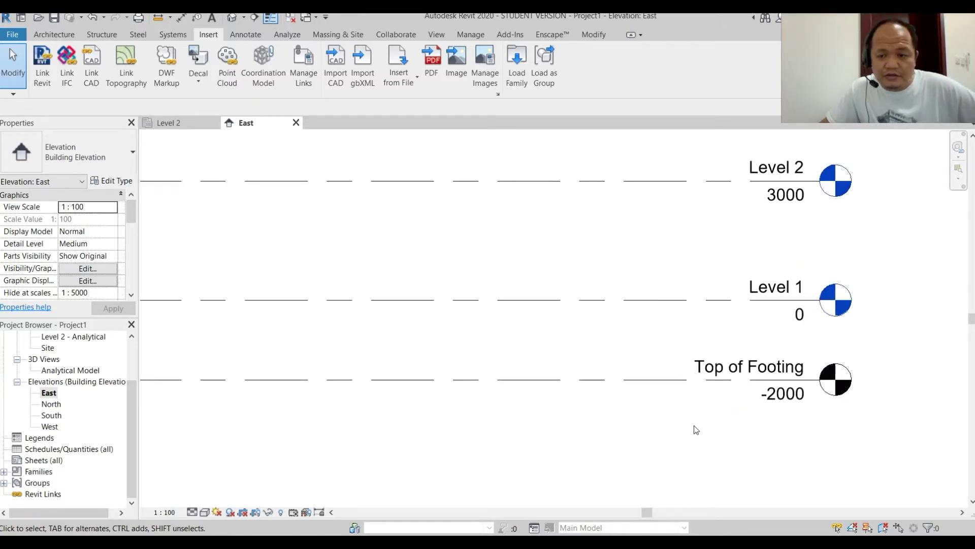
scroll(742, 397, up, 2)
middle_drag(726, 282, 646, 386)
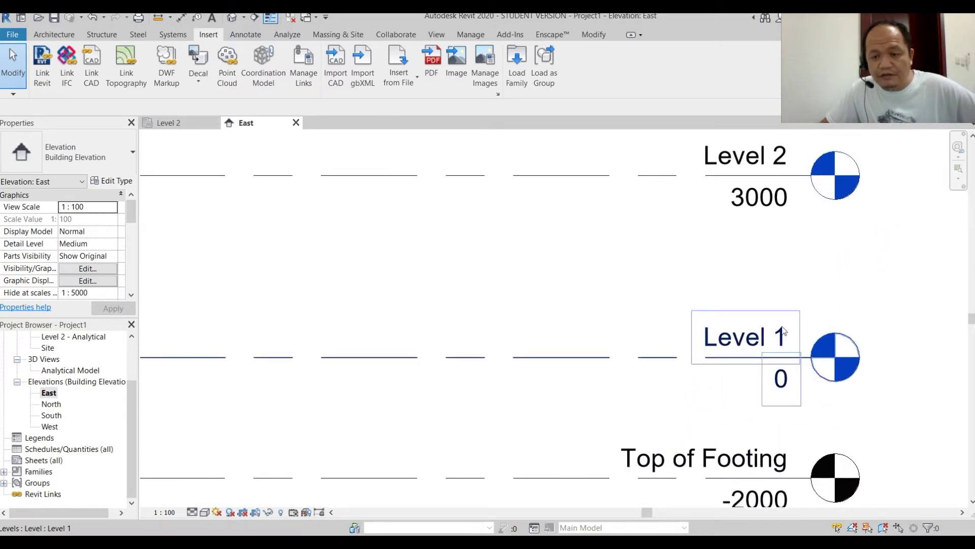
scroll(660, 382, up, 1)
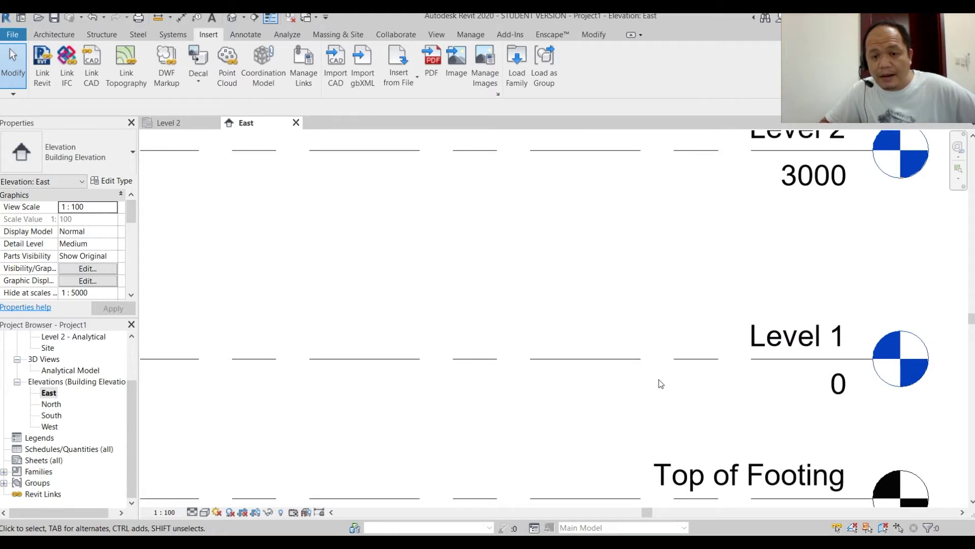
middle_drag(710, 334, 696, 501)
middle_drag(640, 372, 686, 250)
middle_drag(751, 402, 681, 255)
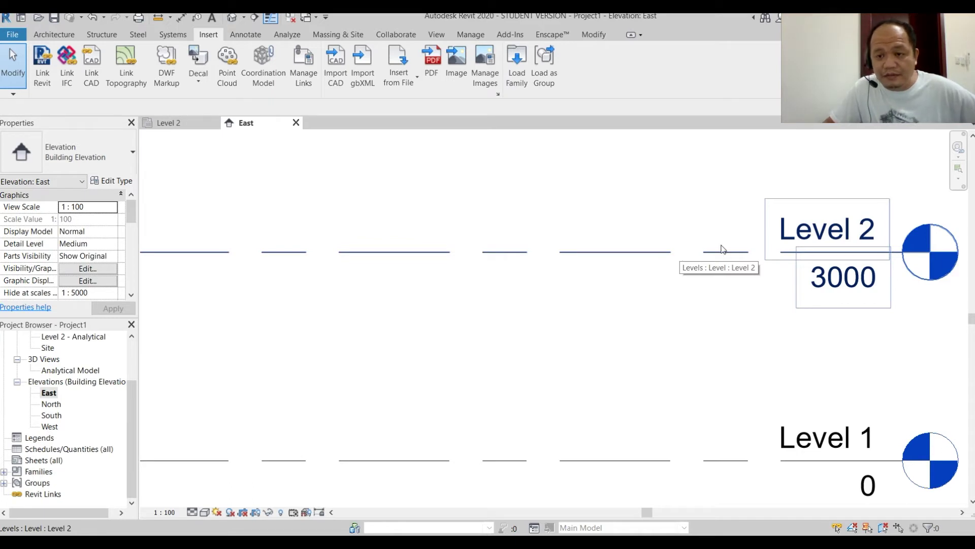
scroll(680, 252, down, 3)
middle_drag(724, 308, 708, 412)
scroll(771, 237, up, 2)
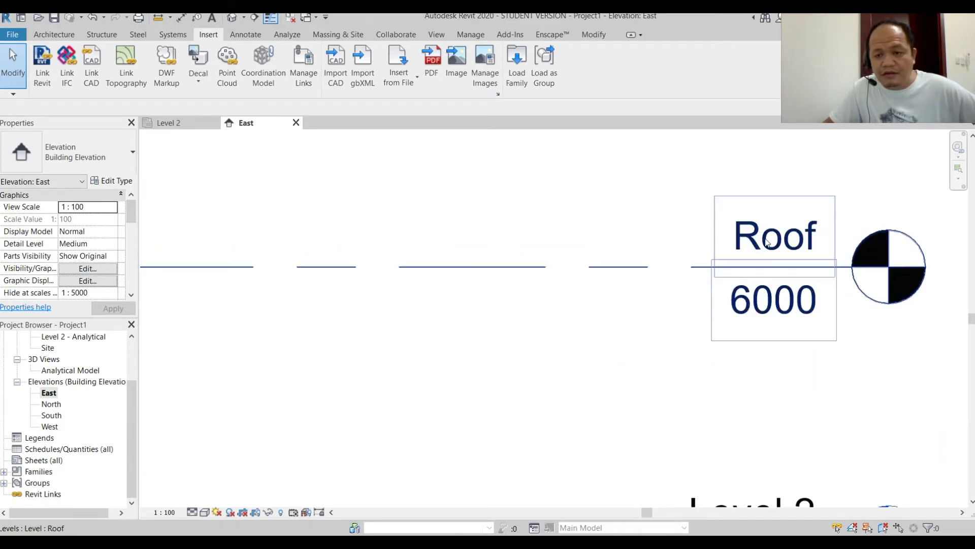
middle_drag(674, 296, 638, 203)
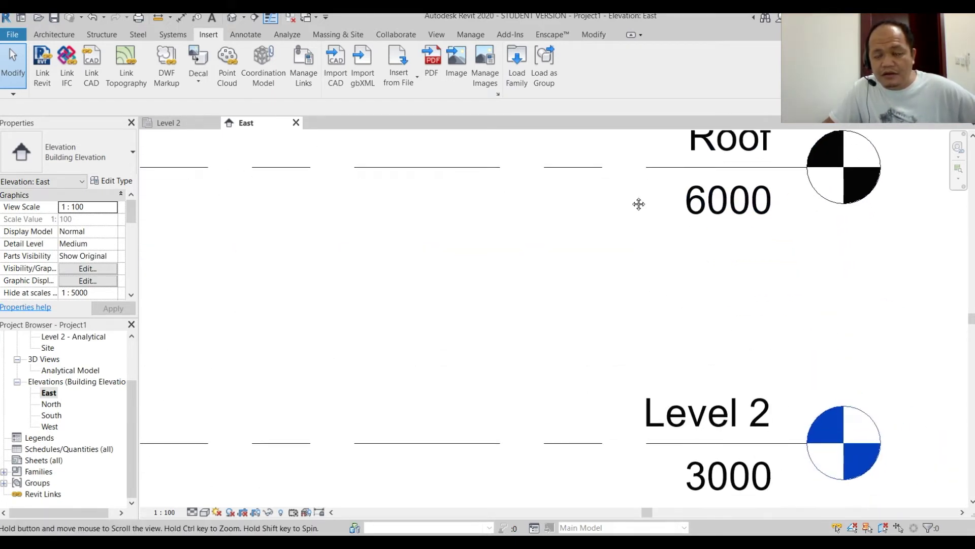
scroll(655, 259, down, 1)
middle_drag(628, 285, 653, 258)
Select the Roof level again so its name can be edited.
click(680, 189)
middle_drag(609, 274, 687, 333)
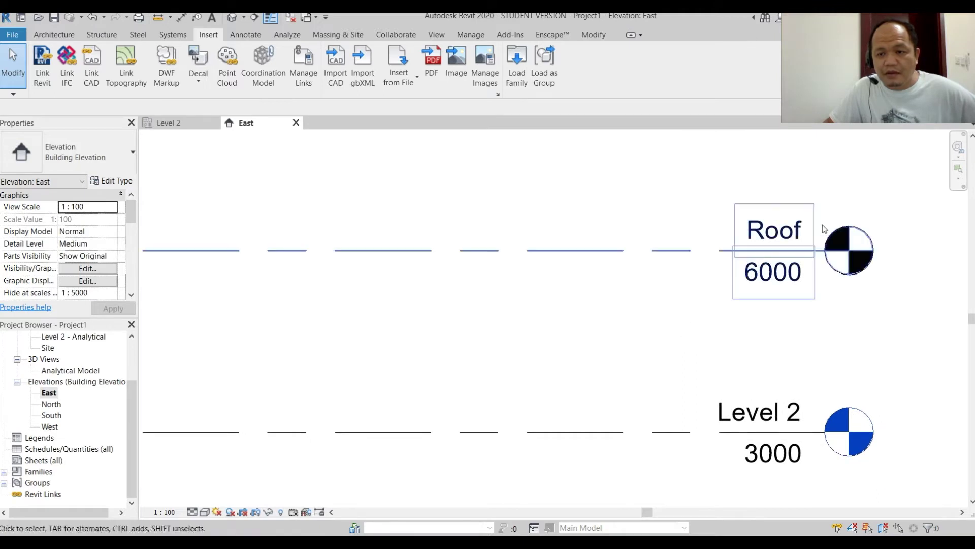
click(780, 235)
Rename the Roof level to Roof SSL.
click(783, 237)
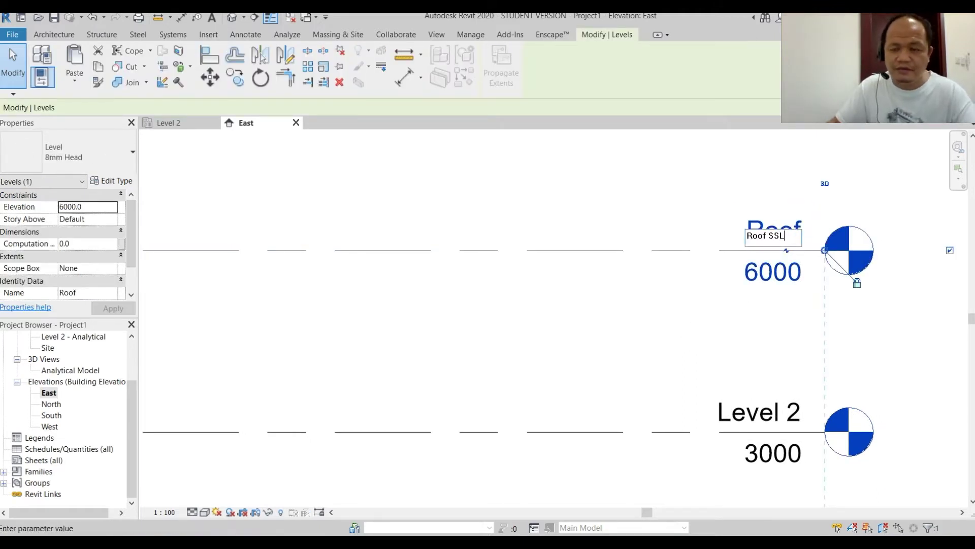
key(Return)
scroll(647, 355, down, 1)
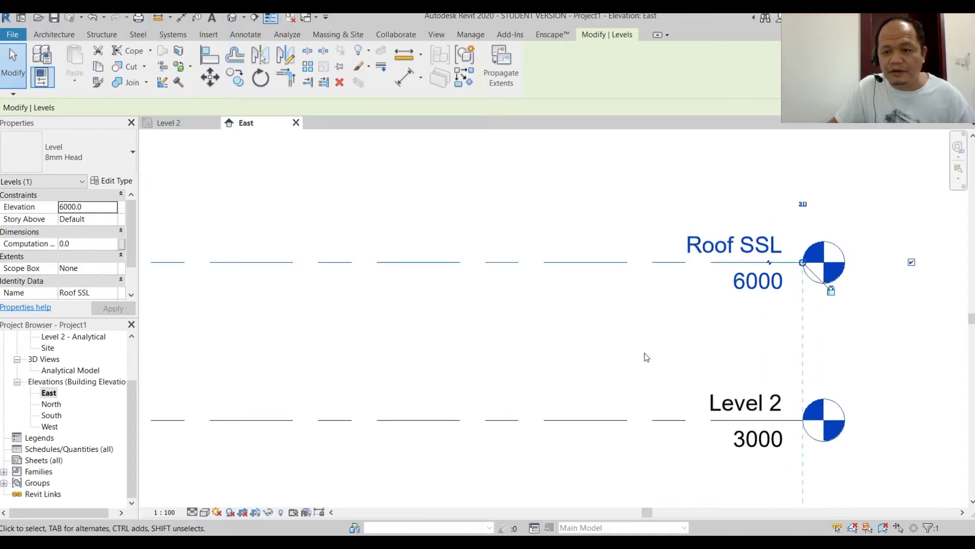
middle_drag(647, 356, 747, 289)
scroll(700, 279, up, 3)
Rename Level 2 to Level 2 SSL, renaming its matching plan view too.
click(700, 279)
click(701, 279)
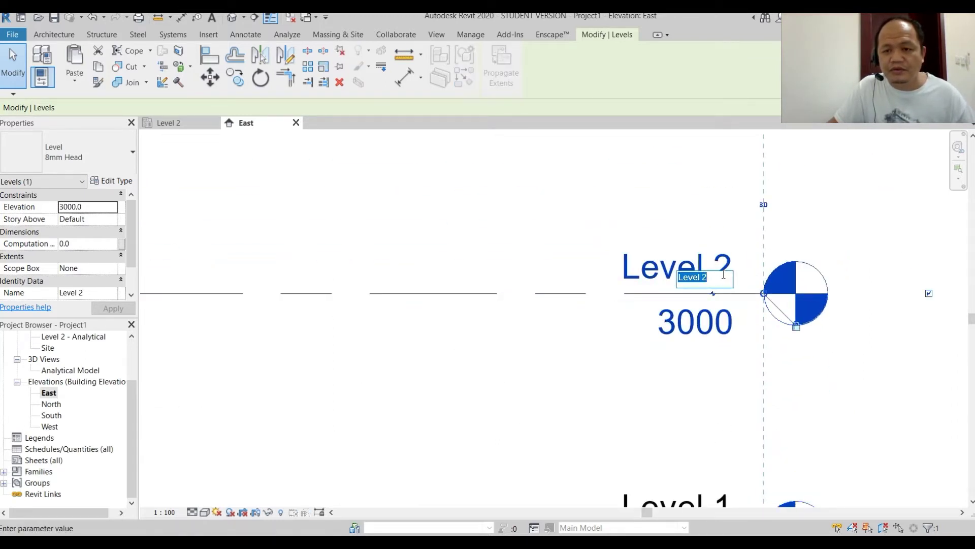
click(724, 274)
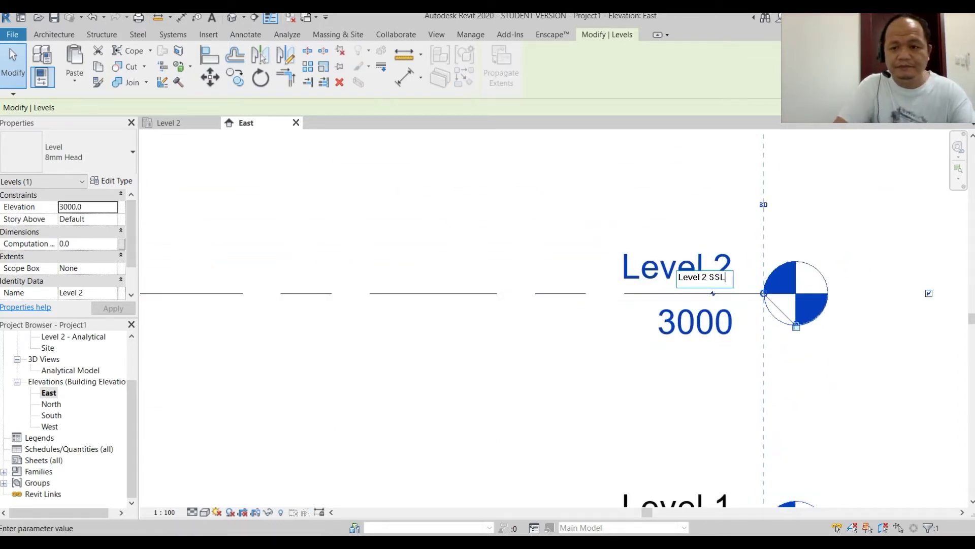
key(Return)
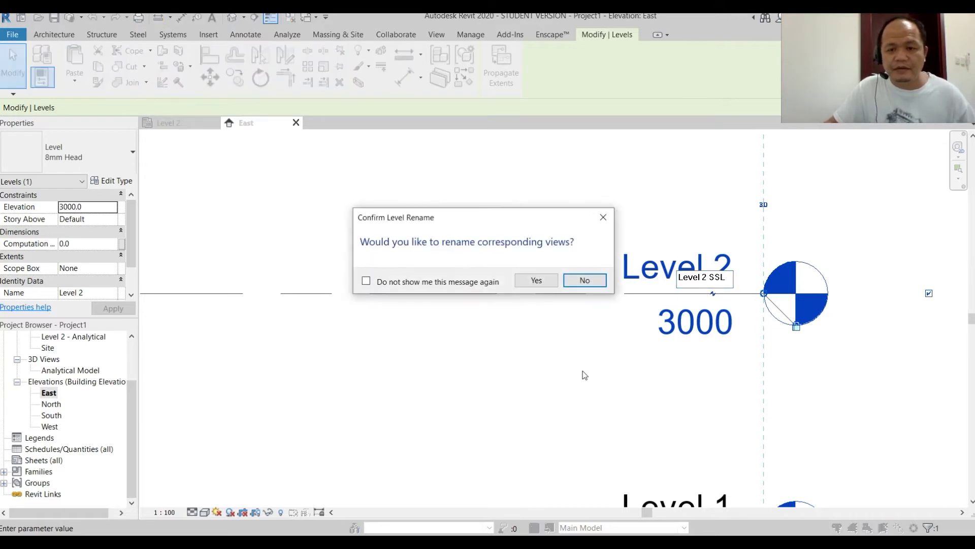
click(536, 280)
Rename Level 1 to Level 1 SSL, renaming its matching views too.
middle_drag(635, 447, 635, 297)
scroll(655, 315, up, 1)
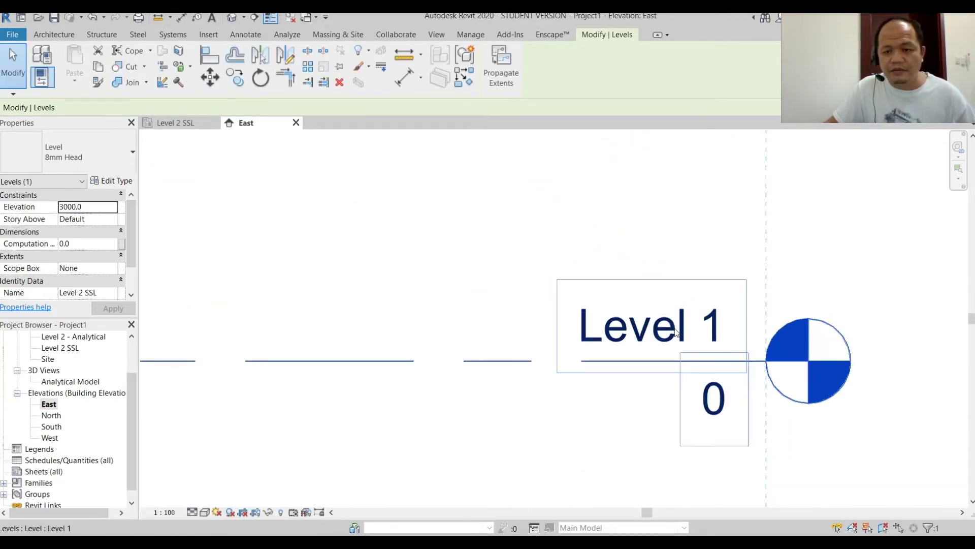
double_click(714, 335)
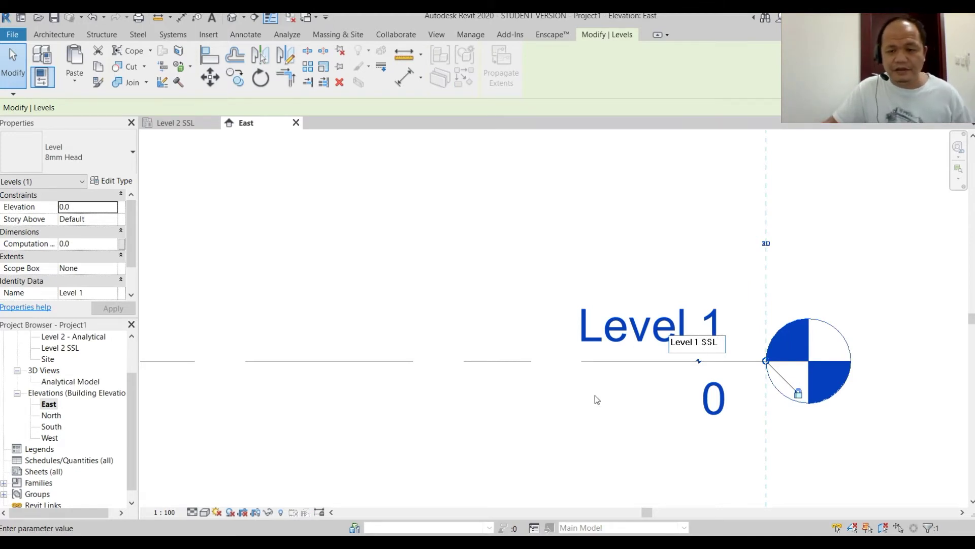
key(Return)
click(537, 280)
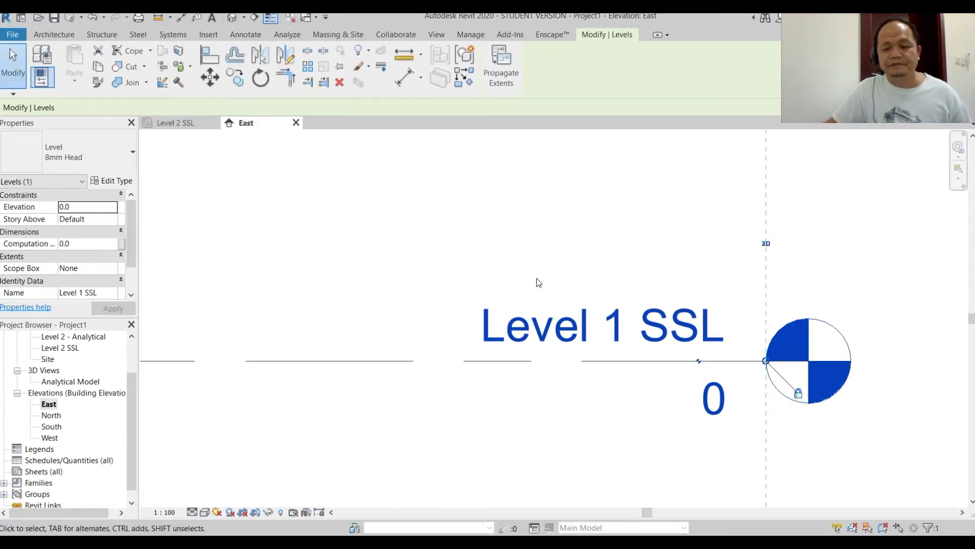
Deselect Level 1 SSL and frame all four levels in the elevation.
scroll(538, 283, down, 5)
middle_drag(537, 306, 639, 346)
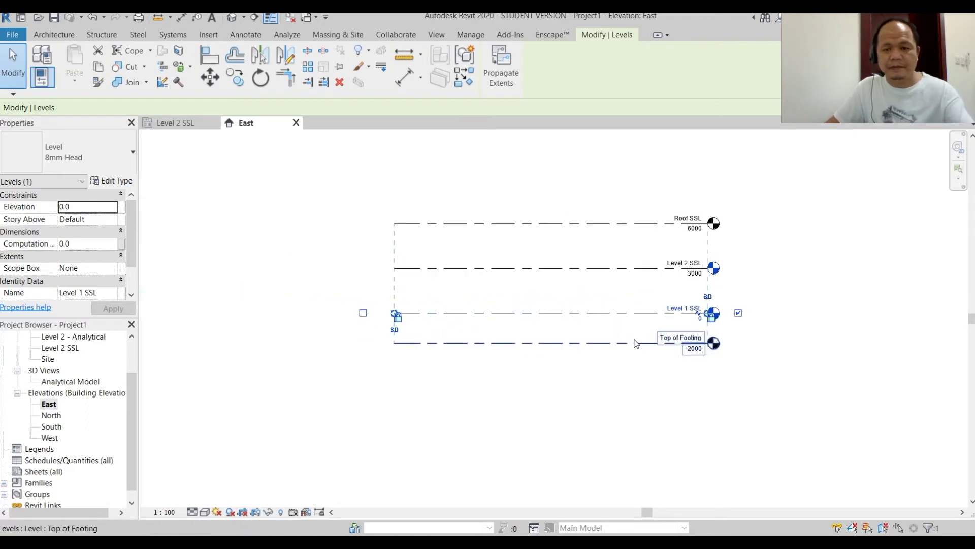
click(770, 336)
scroll(773, 315, up, 3)
middle_drag(777, 285, 916, 355)
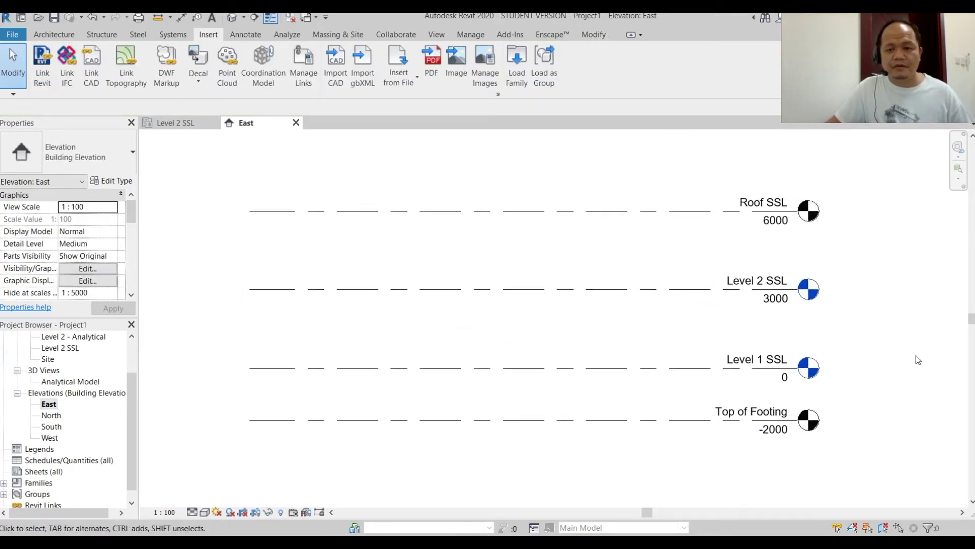
Look through the North and South elevations, then open the West elevation.
scroll(853, 246, up, 1)
middle_drag(853, 247, 870, 239)
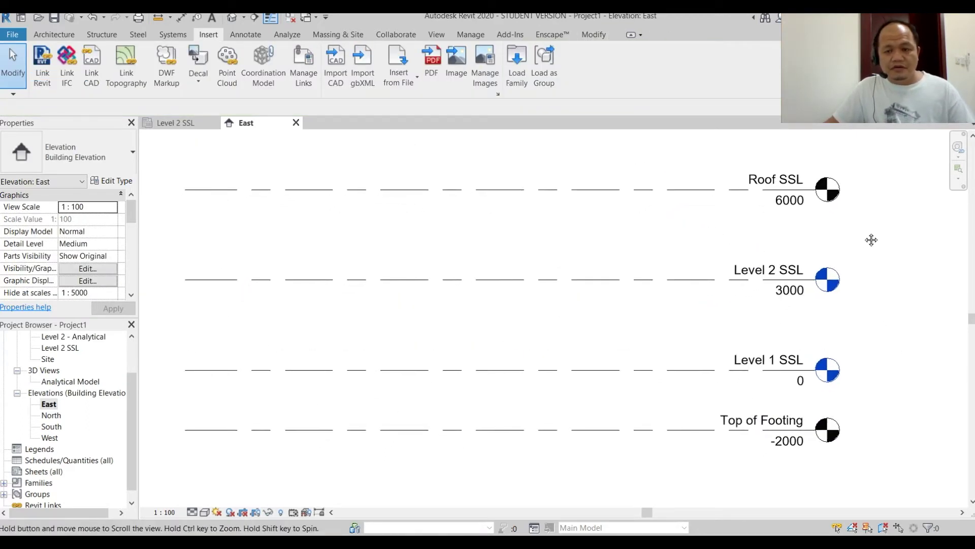
middle_drag(629, 331, 681, 339)
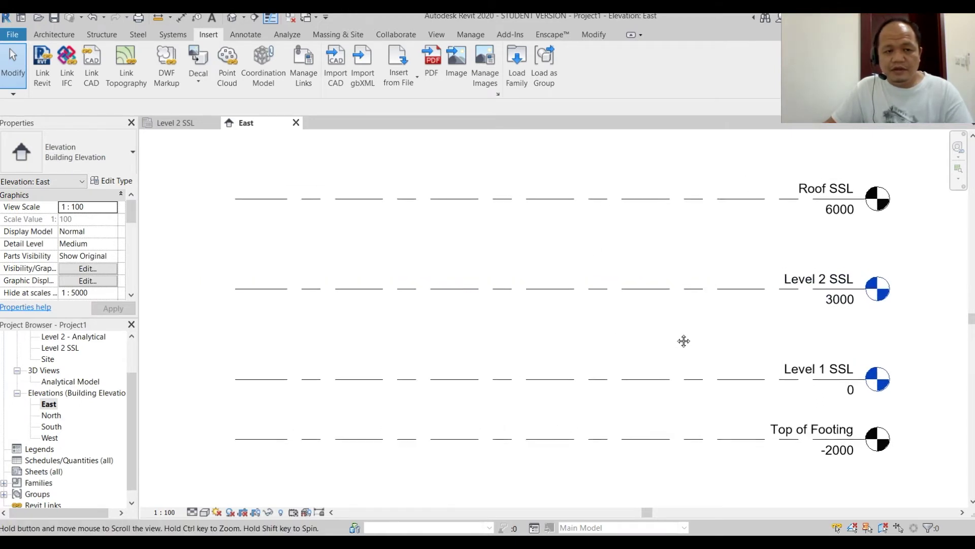
double_click(52, 416)
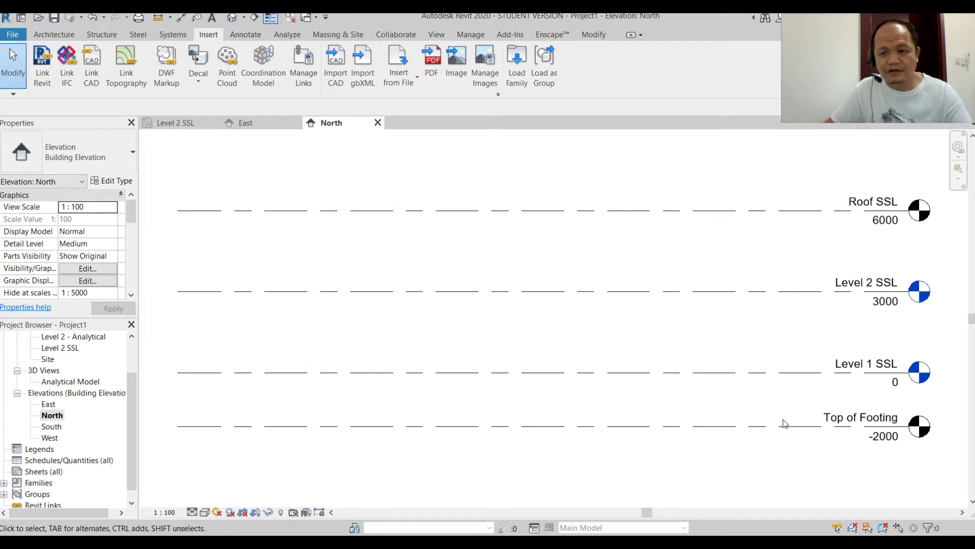
double_click(52, 427)
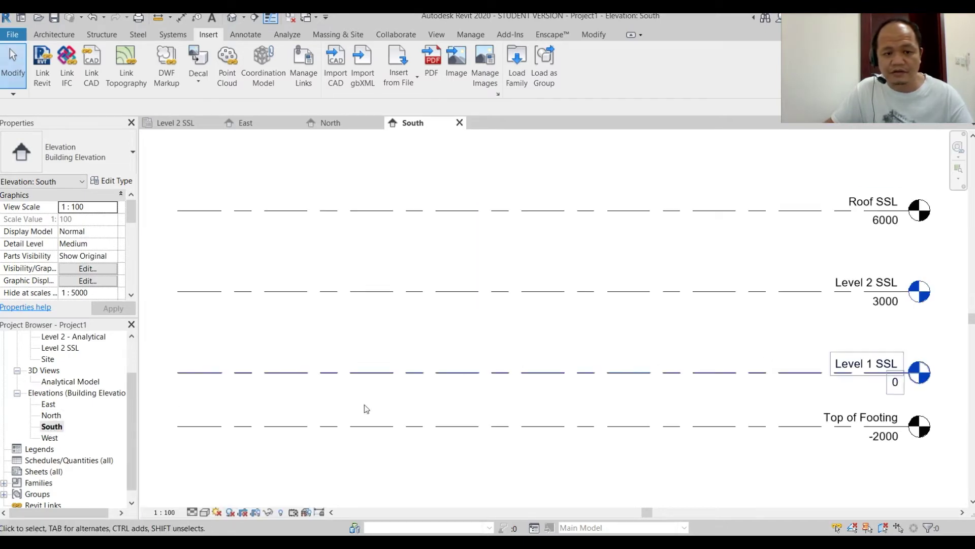
double_click(50, 437)
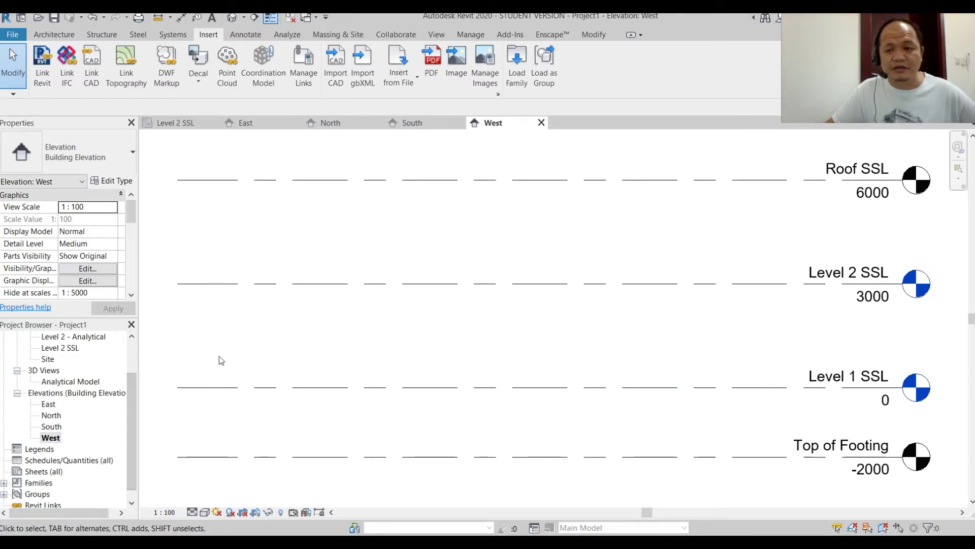
Zoom the West elevation and select the Structural Plans group in the Project Browser.
scroll(492, 359, down, 1)
scroll(544, 349, down, 1)
scroll(570, 344, up, 2)
middle_drag(570, 344, 588, 361)
drag(130, 419, 127, 371)
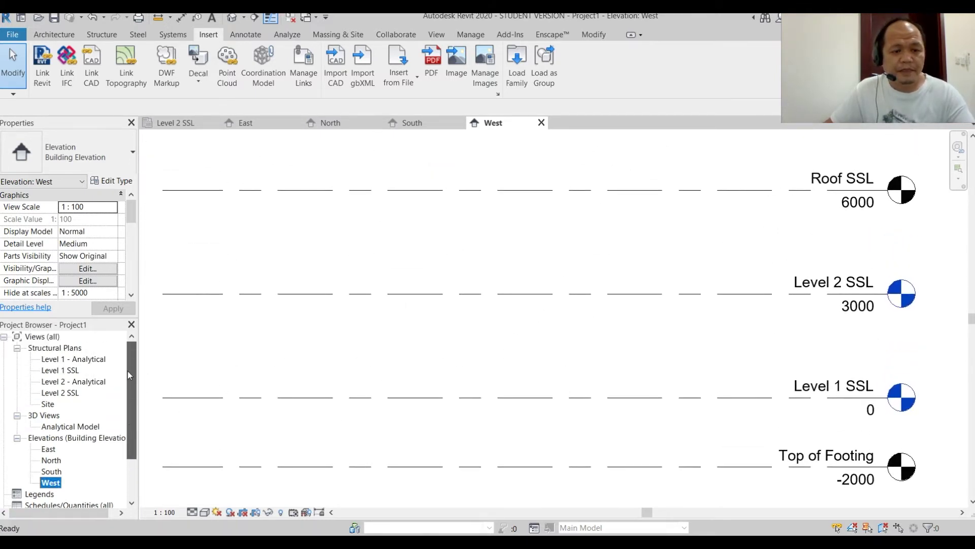
click(67, 350)
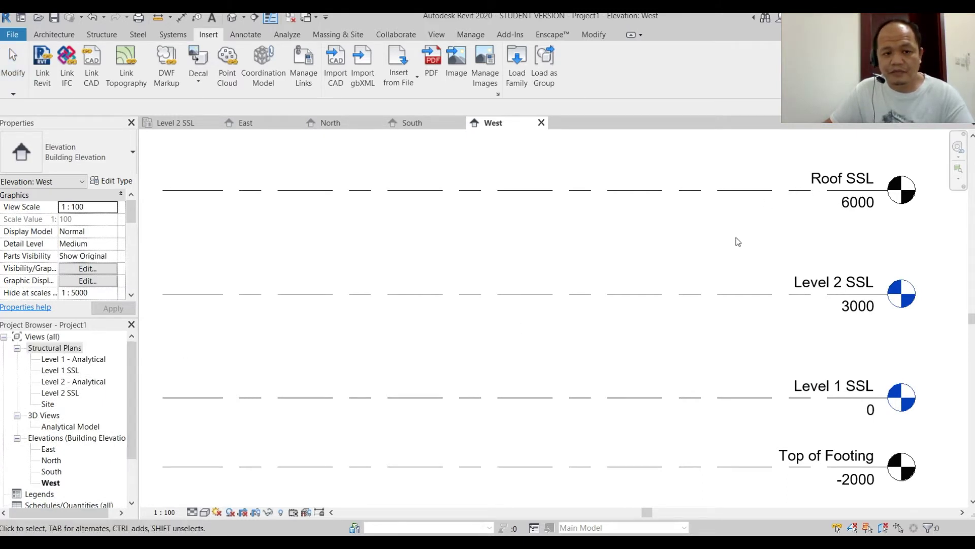
Frame the West elevation with Roof SSL at the top and all level heads readable.
middle_drag(711, 265, 746, 244)
scroll(922, 193, up, 2)
middle_drag(924, 246, 697, 218)
middle_drag(715, 292, 742, 381)
scroll(693, 218, up, 3)
scroll(698, 244, down, 5)
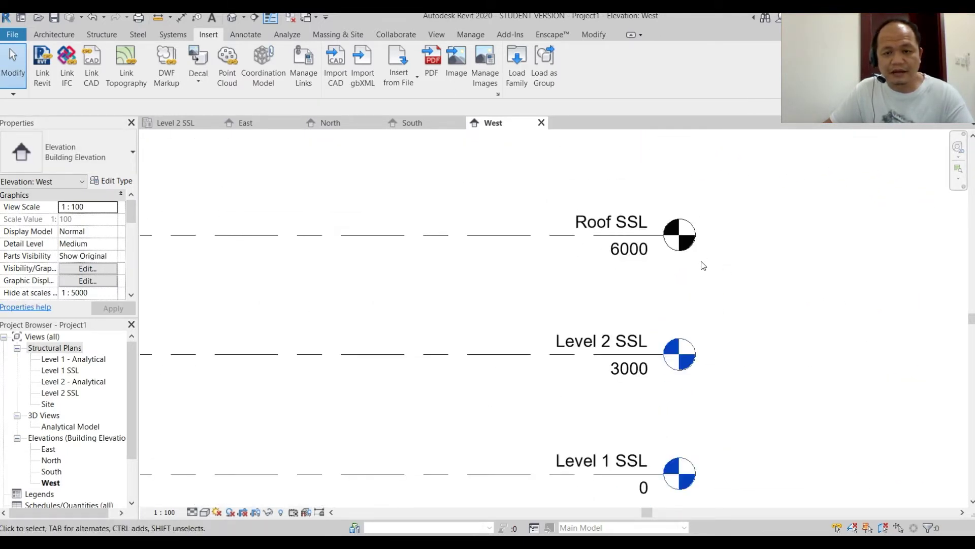
middle_drag(570, 292, 701, 270)
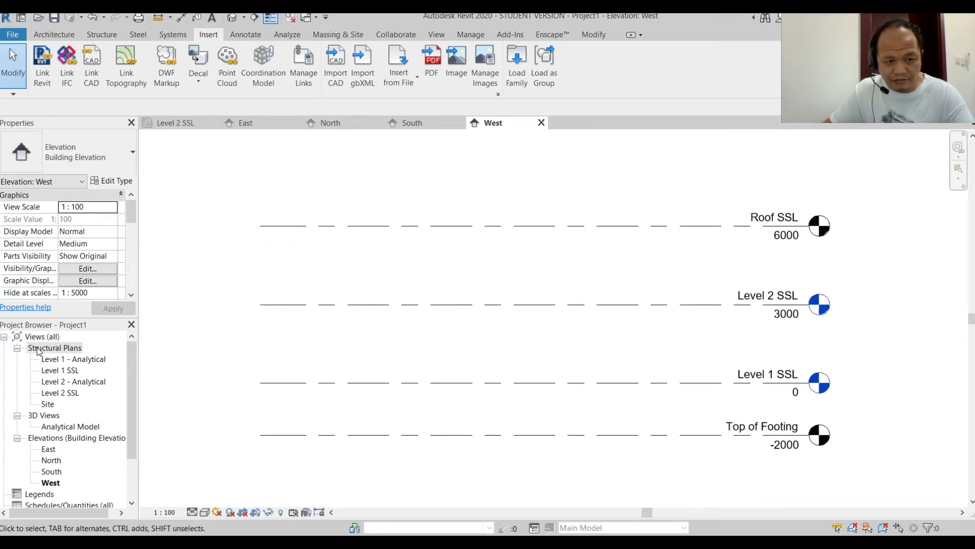
Check the Level 1 SSL and Level 2 SSL plan views, then clear the selection.
click(64, 374)
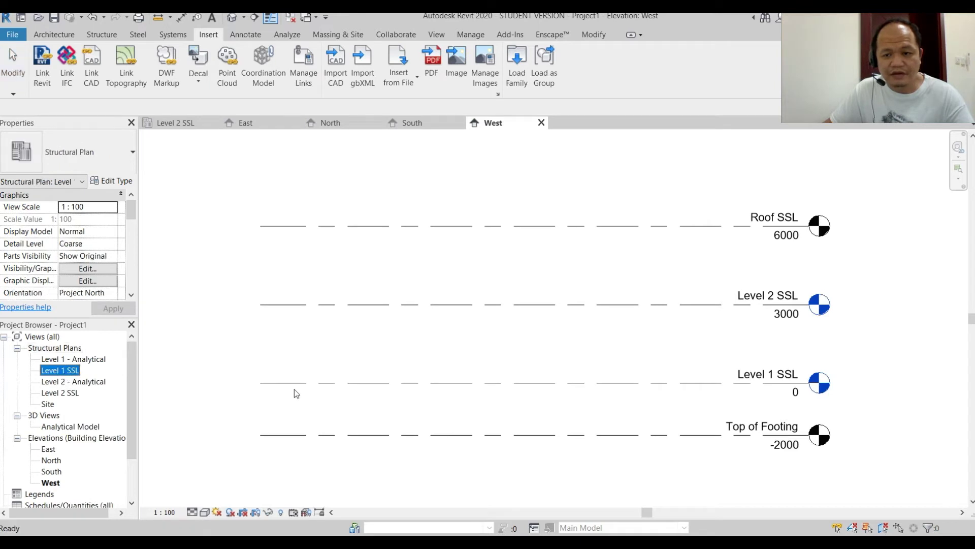
click(65, 393)
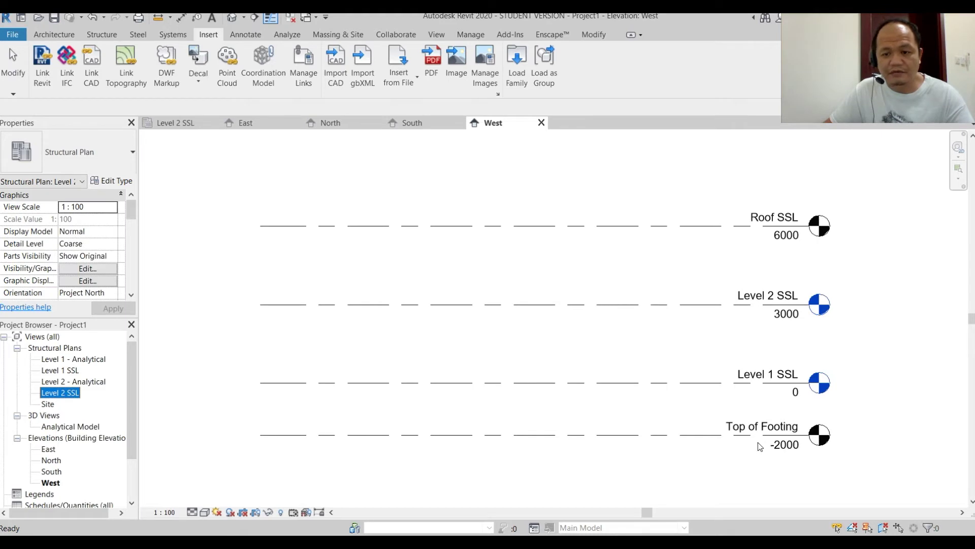
click(641, 427)
middle_drag(584, 405, 626, 413)
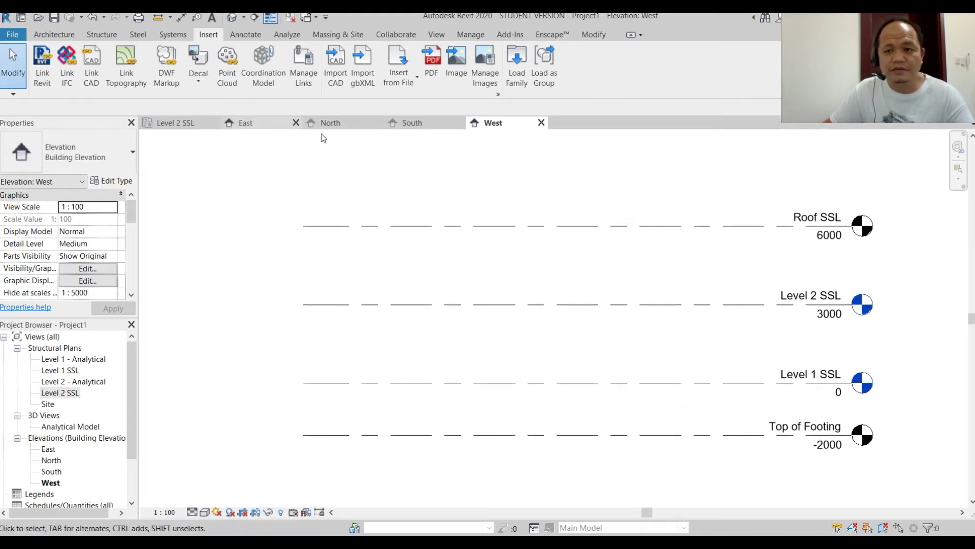
scroll(626, 272, up, 1)
scroll(625, 272, up, 1)
mouse_move(620, 259)
middle_down()
mouse_move(605, 233)
mouse_move(608, 257)
mouse_move(613, 244)
middle_up()
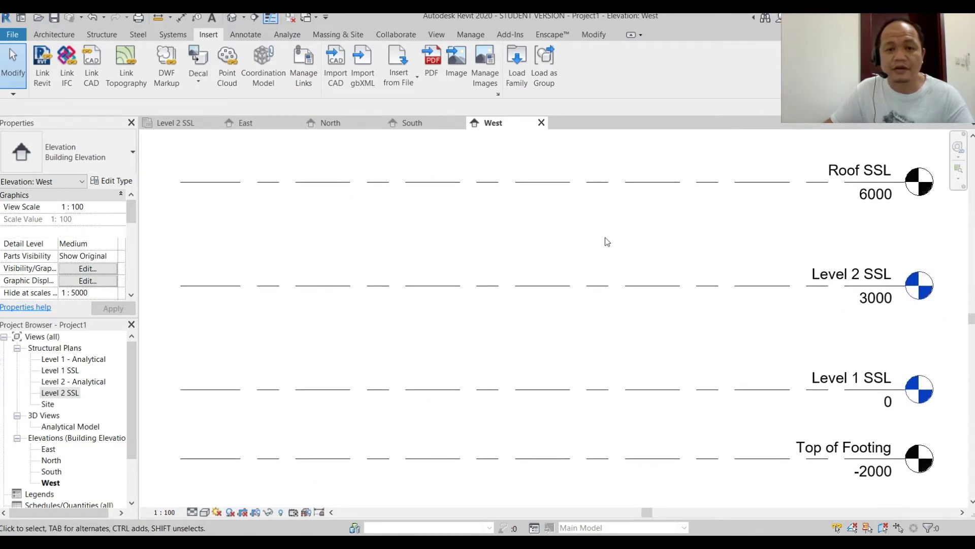
Create structural plan views for Roof SSL and Top of Footing.
click(435, 35)
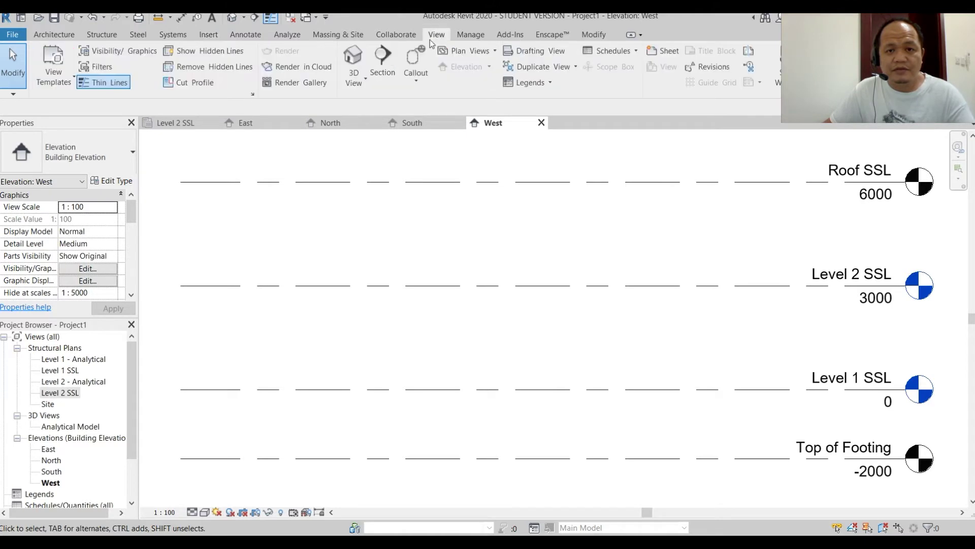
click(491, 52)
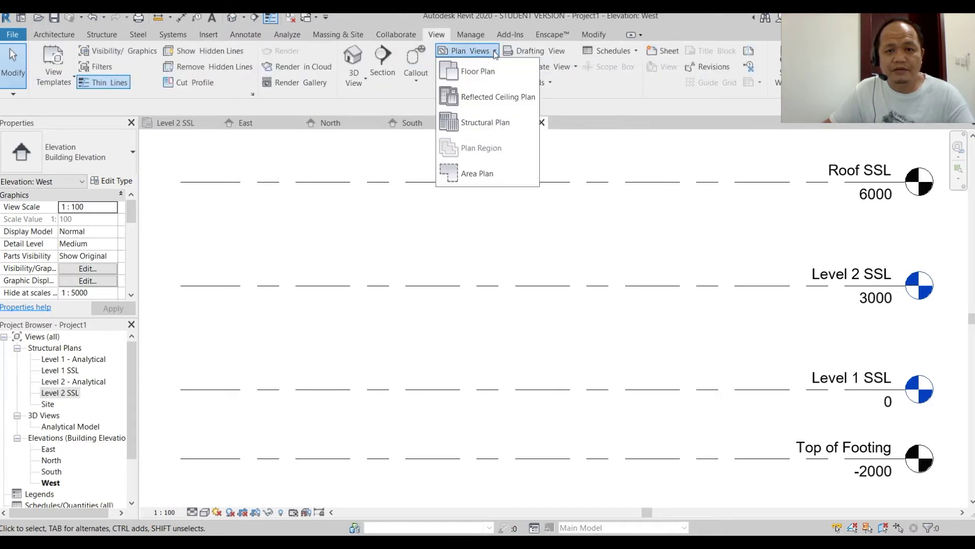
click(496, 123)
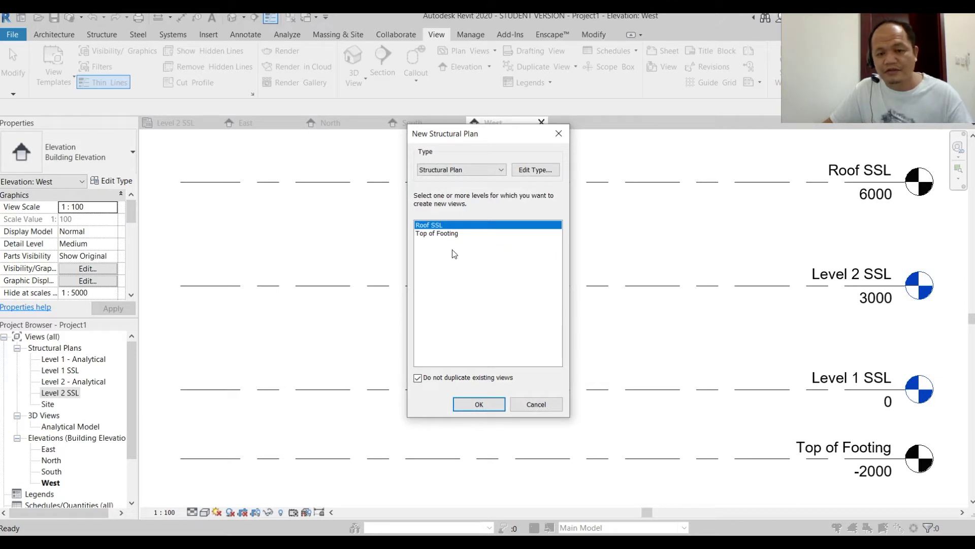
shift+click(447, 233)
click(480, 409)
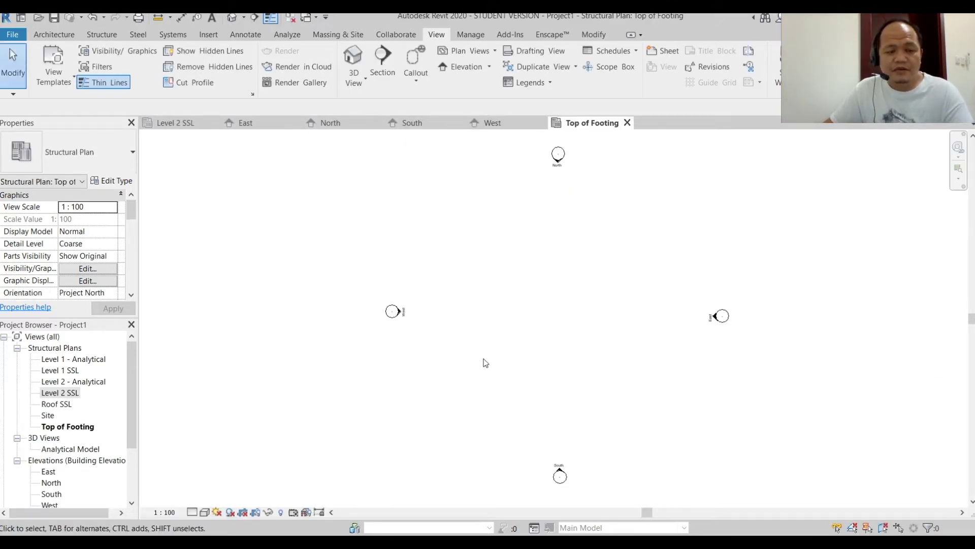
Check the new Top of Footing and Roof SSL plans, then switch to the South elevation.
middle_drag(483, 361, 521, 345)
click(65, 428)
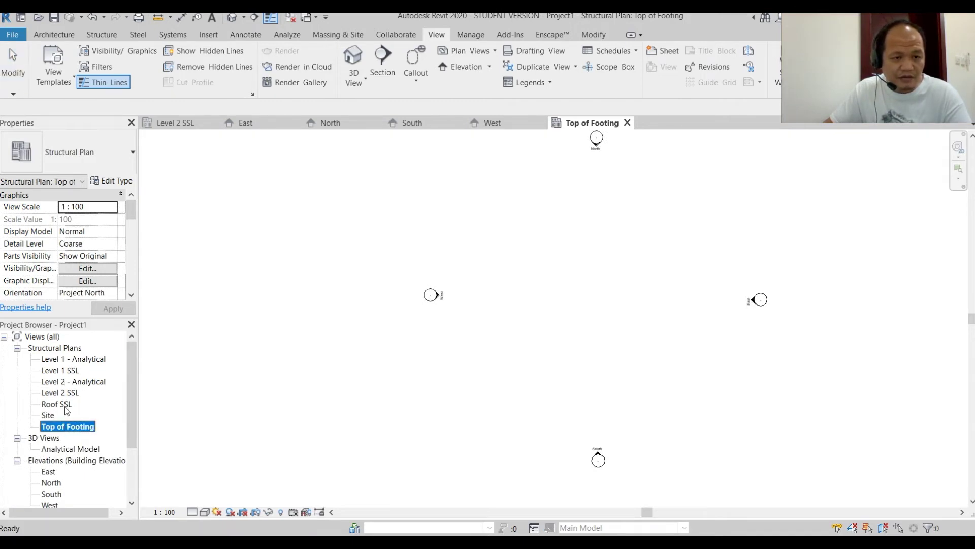
click(67, 407)
scroll(136, 431, down, 1)
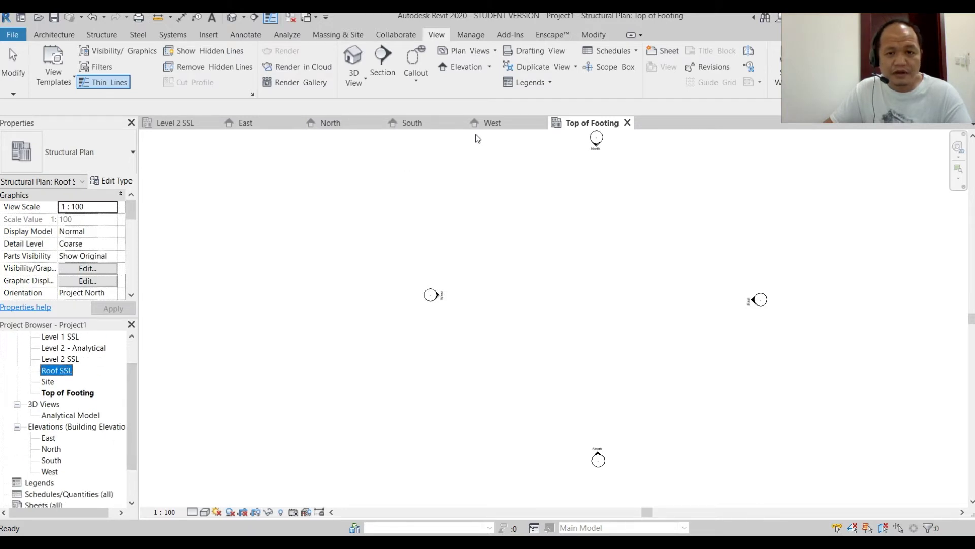
click(430, 123)
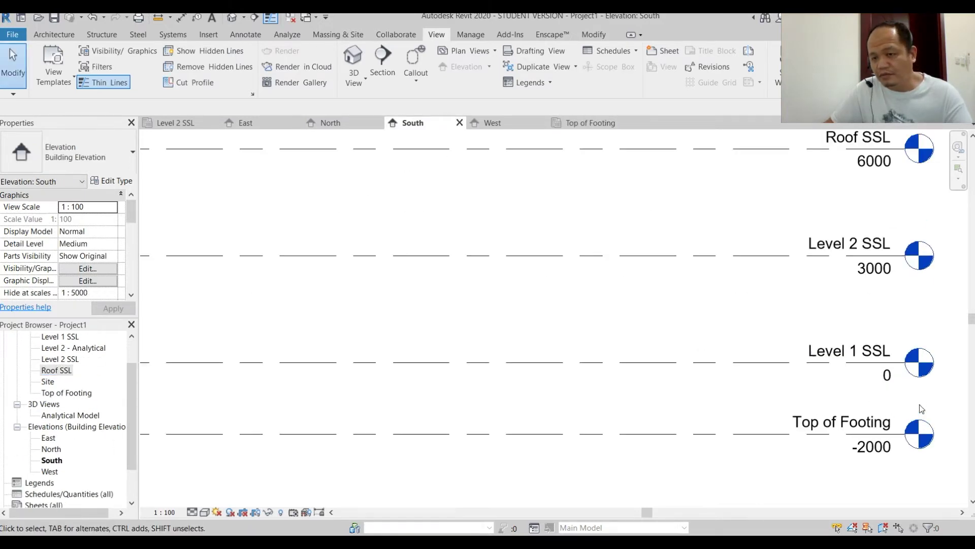
middle_drag(825, 318, 732, 275)
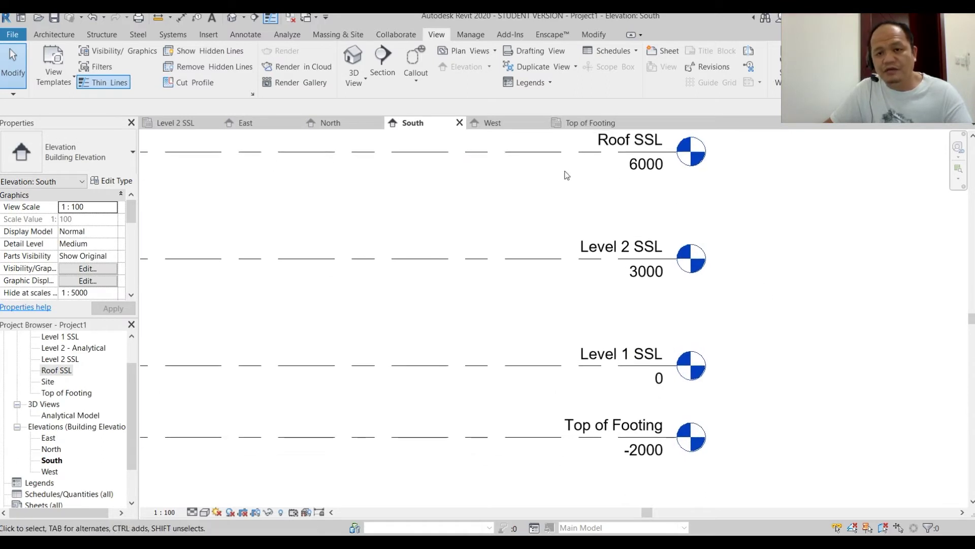
Widen the Project Browser panel while selecting the Level 1 and Level 2 Analytical plans.
middle_drag(555, 218, 551, 244)
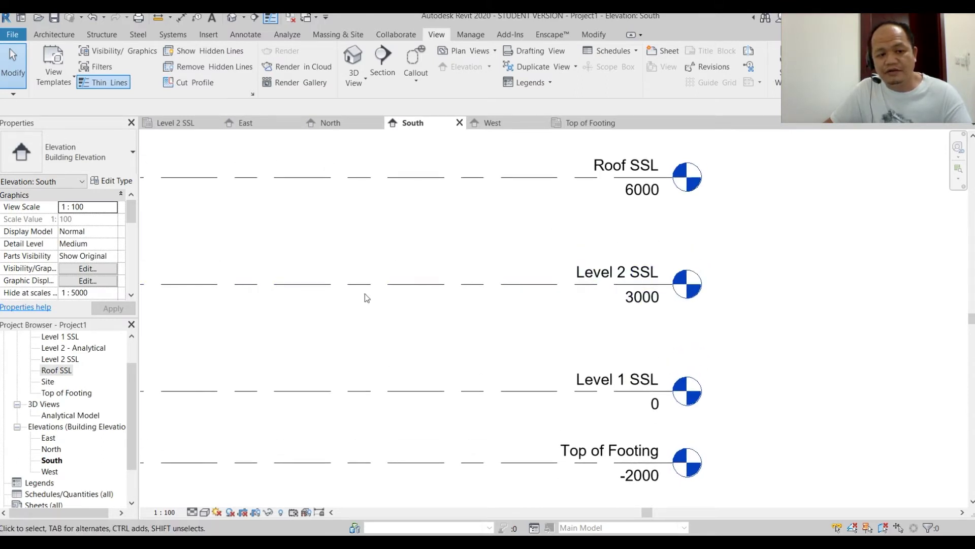
drag(134, 396, 133, 375)
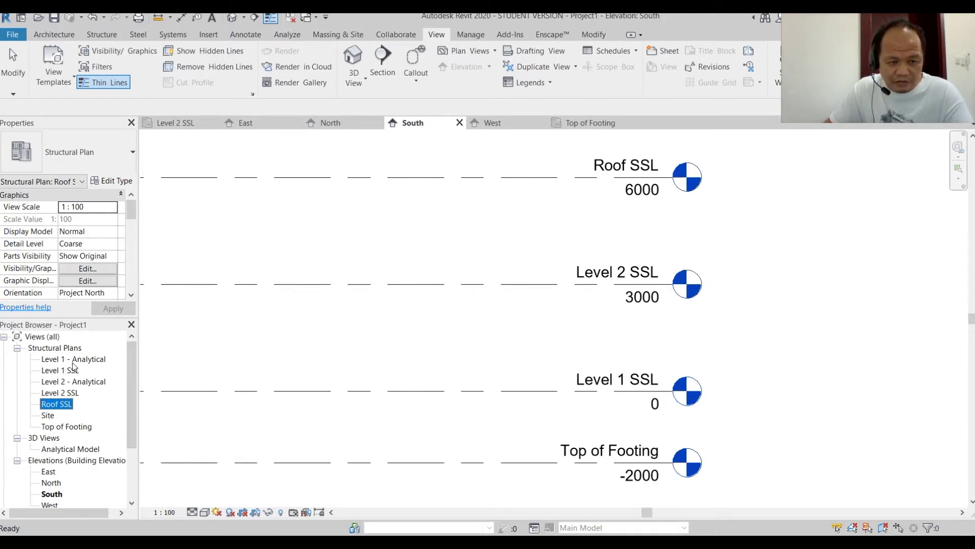
click(92, 360)
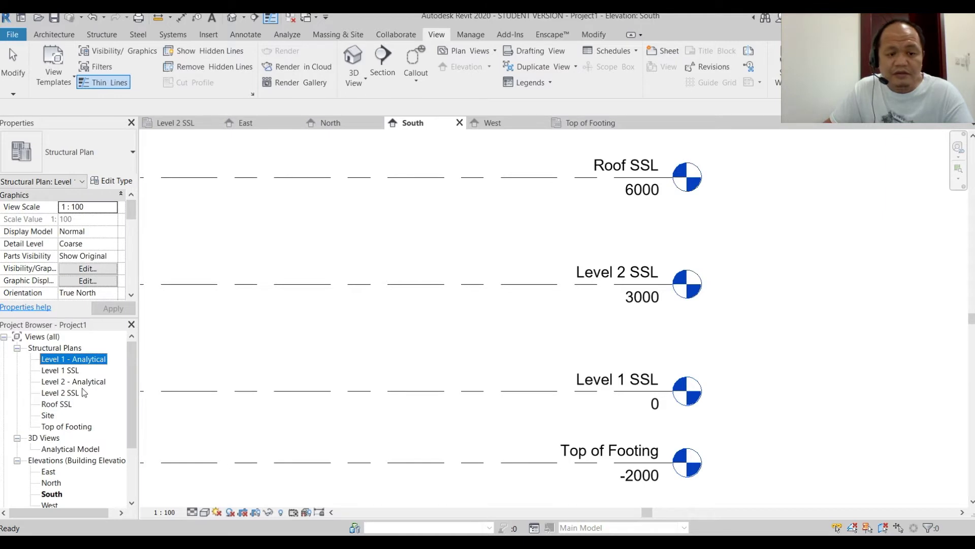
click(91, 382)
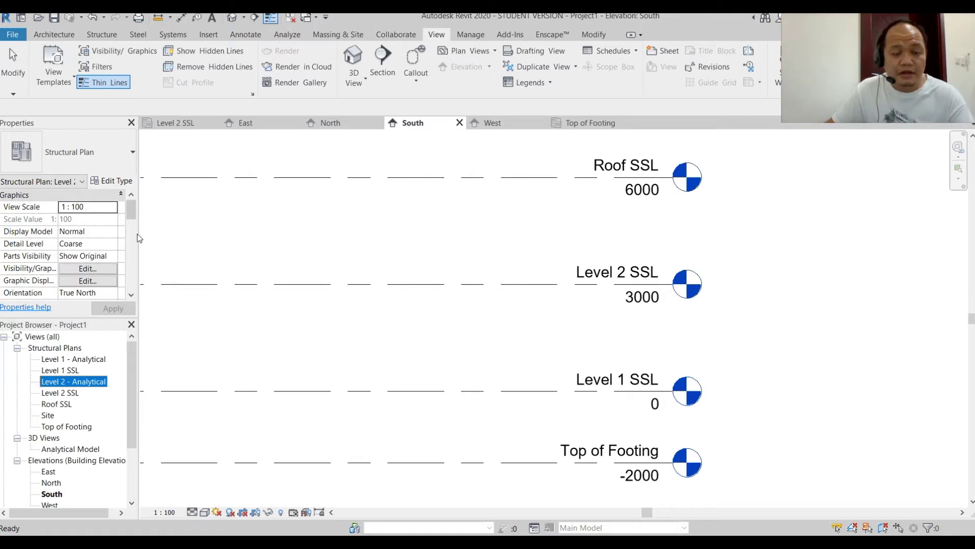
drag(138, 234, 163, 233)
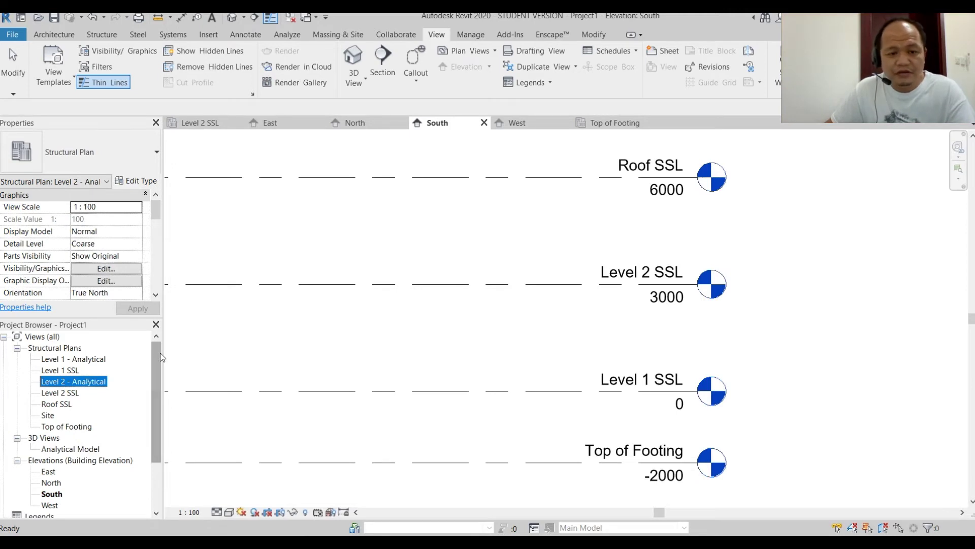
click(93, 361)
Delete the Level 1 - Analytical and Level 2 - Analytical plan views.
right_click(93, 363)
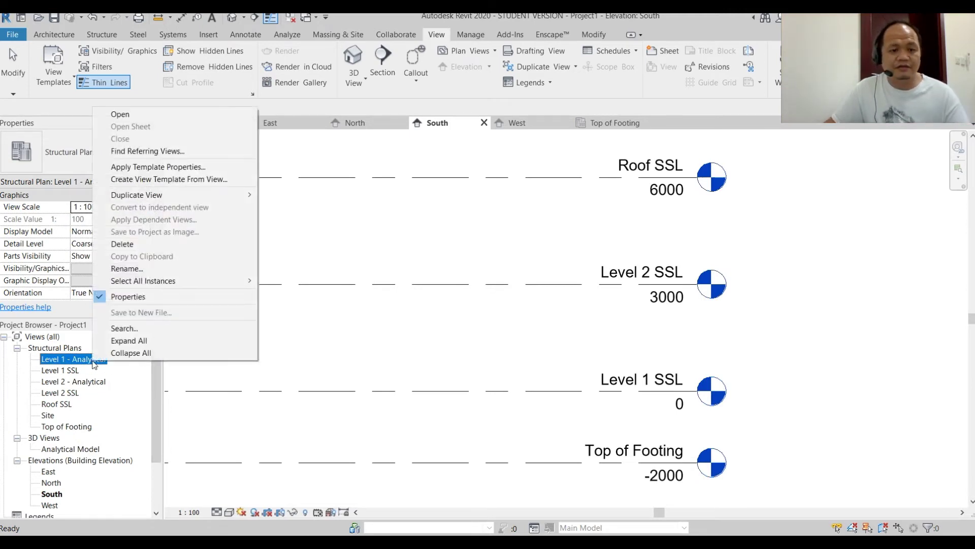
click(129, 245)
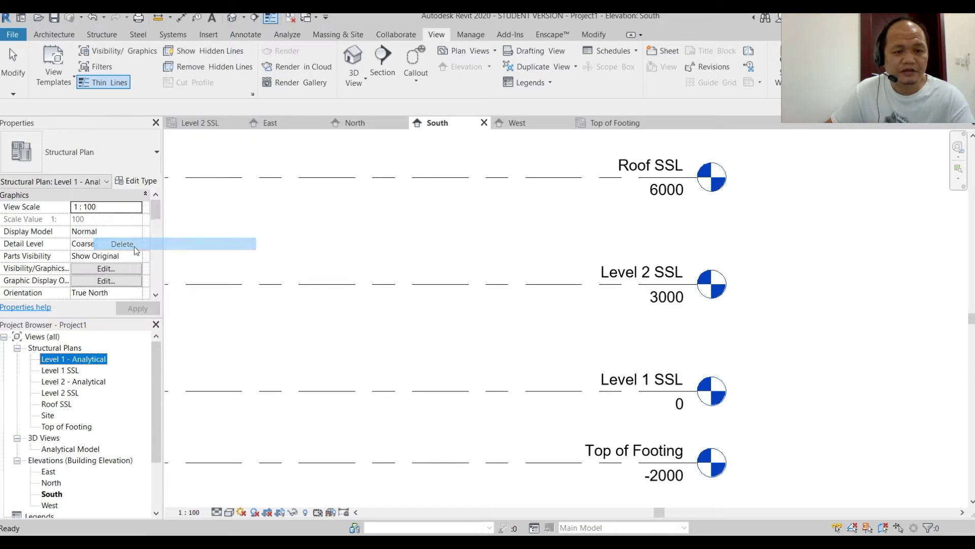
click(81, 371)
right_click(82, 370)
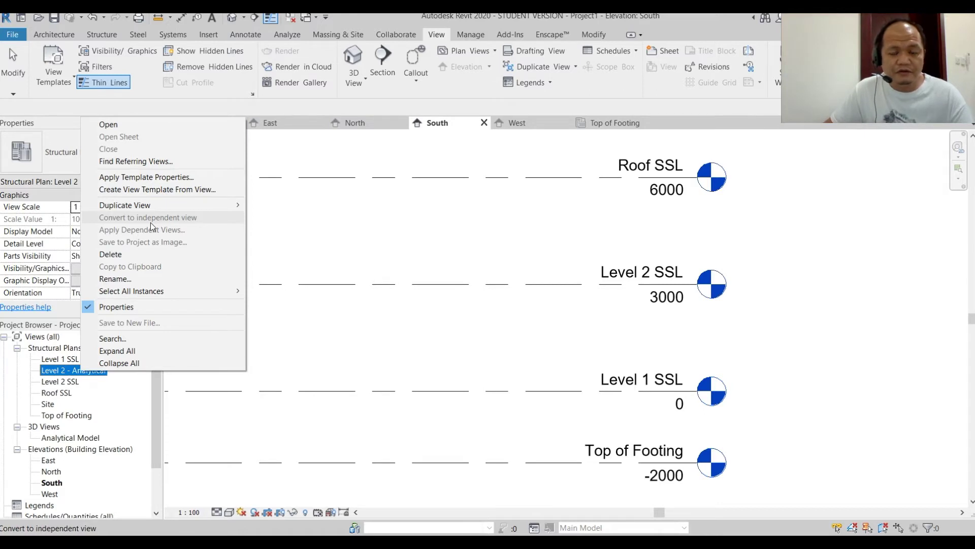
click(120, 254)
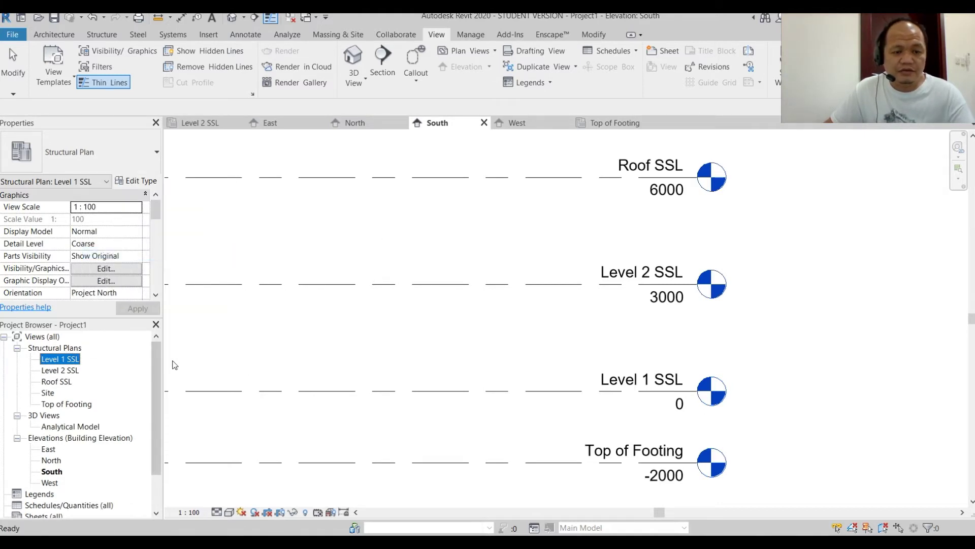
Pan the South elevation to the right.
click(793, 355)
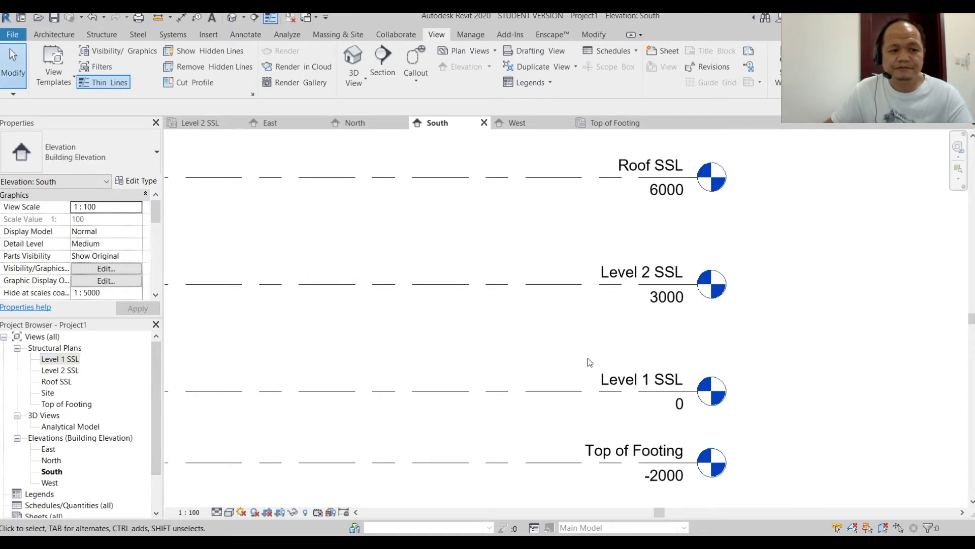
scroll(584, 363, down, 1)
middle_drag(539, 371, 678, 365)
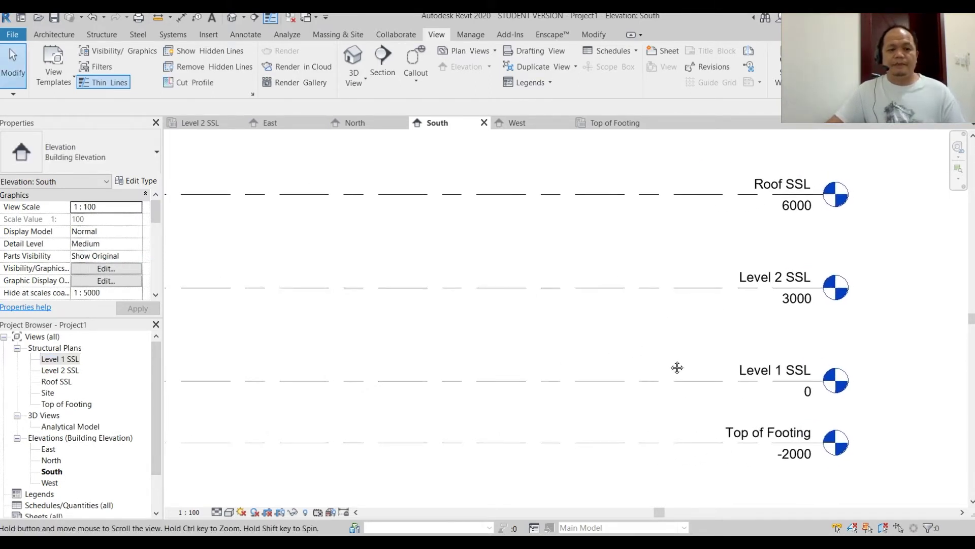
scroll(156, 401, down, 1)
click(514, 361)
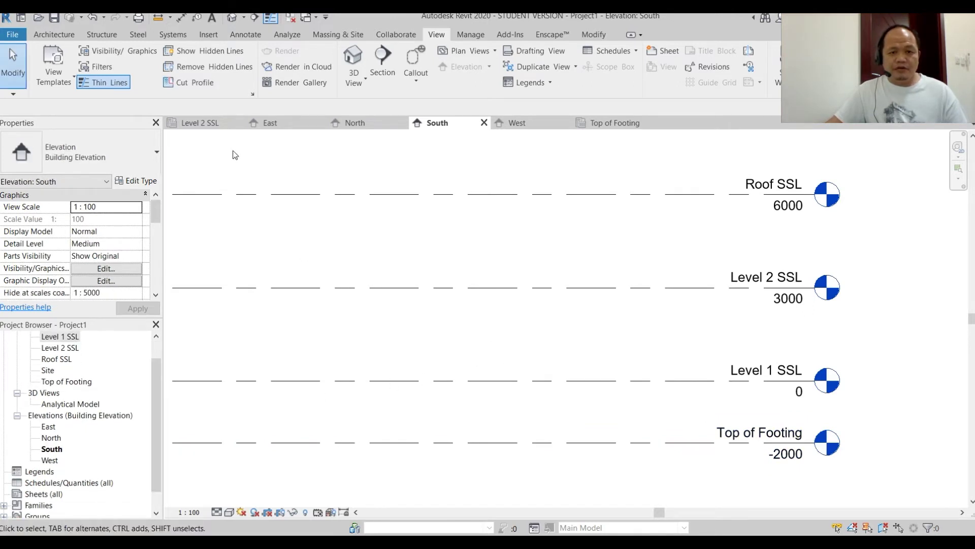
click(354, 58)
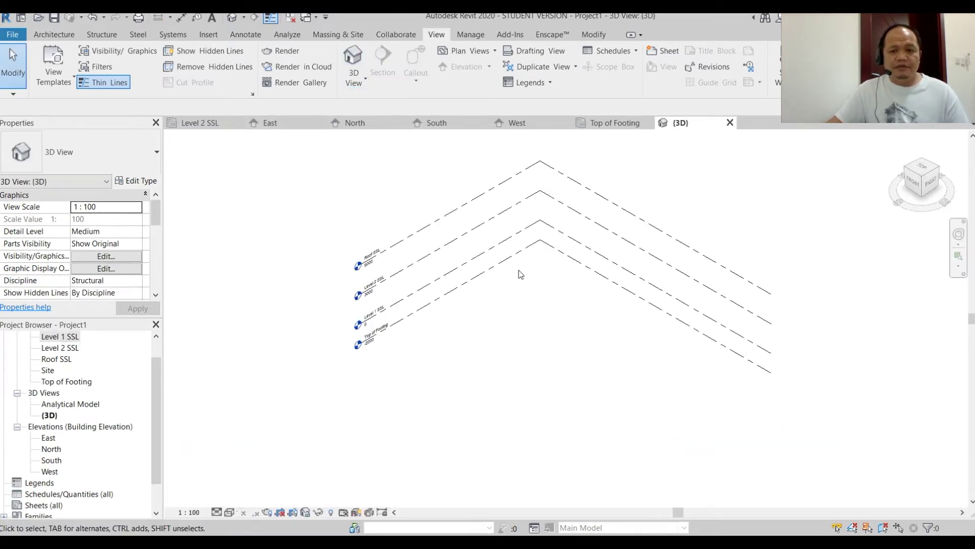
scroll(536, 277, up, 5)
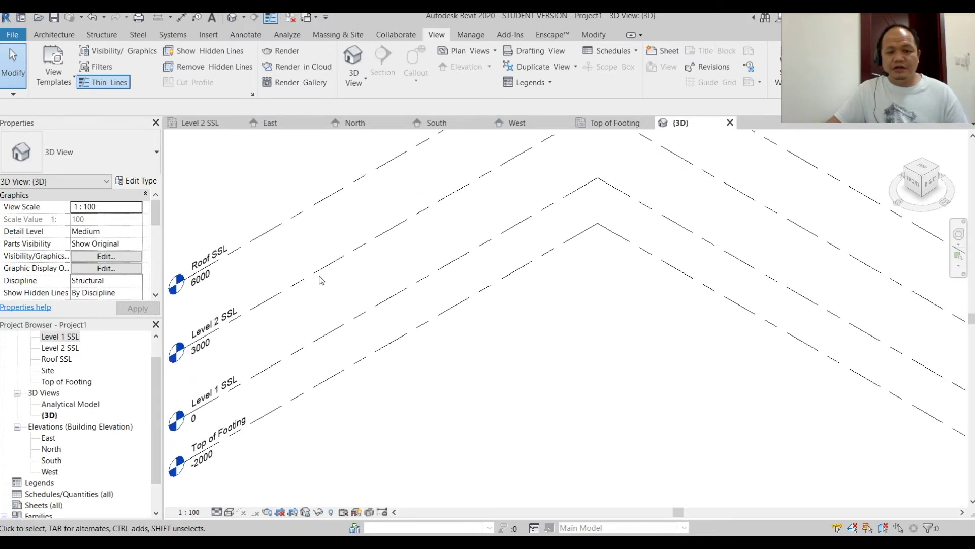
scroll(548, 316, down, 4)
scroll(540, 340, up, 2)
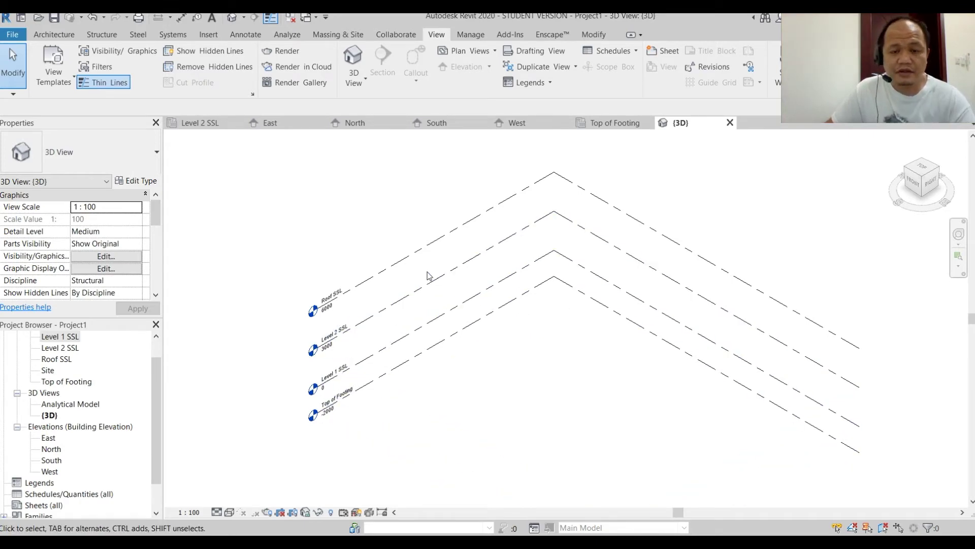
scroll(431, 342, up, 2)
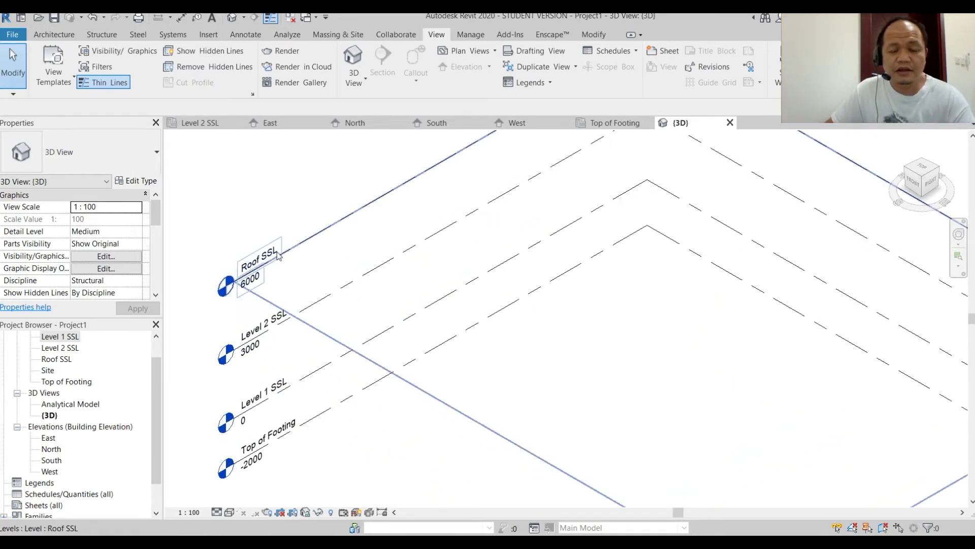
scroll(508, 300, down, 2)
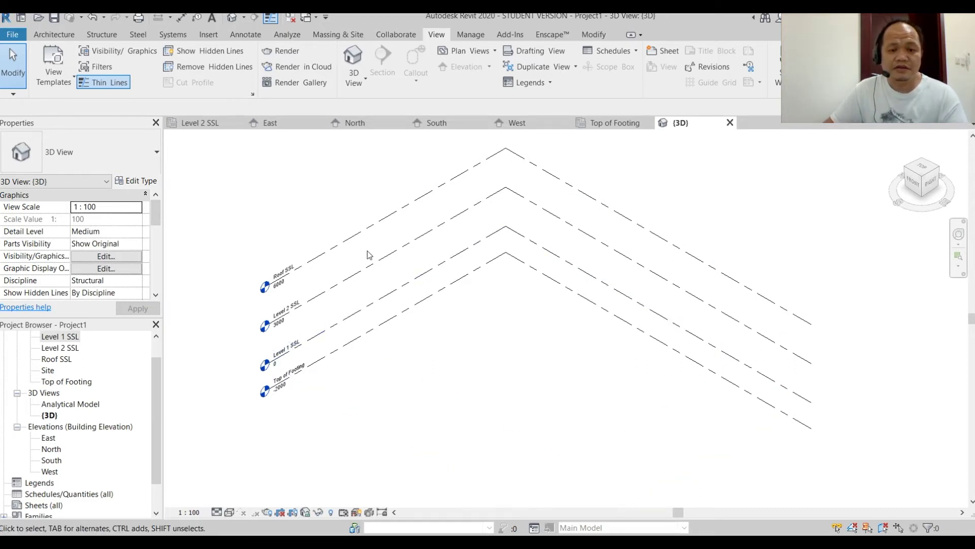
scroll(381, 250, up, 3)
scroll(513, 342, down, 4)
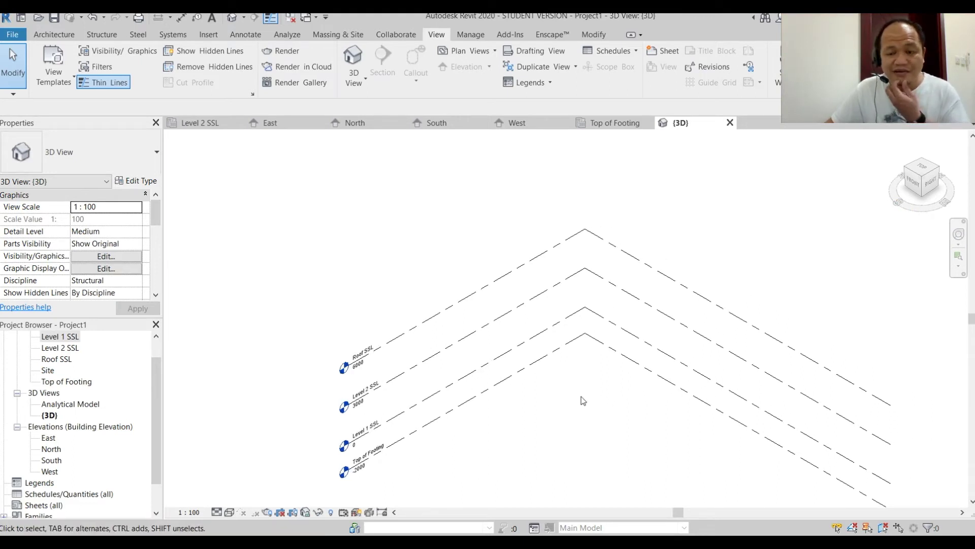
scroll(375, 350, up, 3)
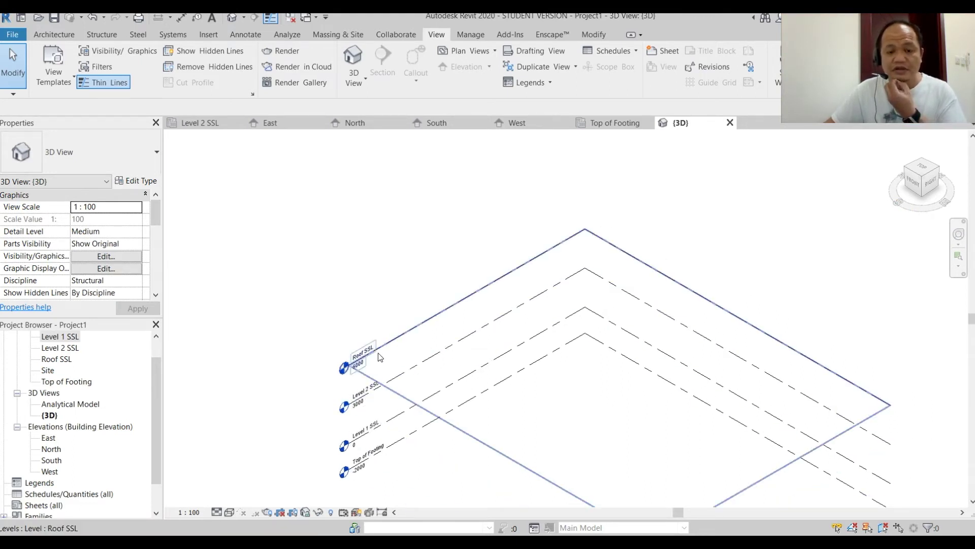
middle_drag(678, 433, 508, 340)
scroll(564, 410, down, 3)
click(460, 313)
scroll(523, 363, down, 3)
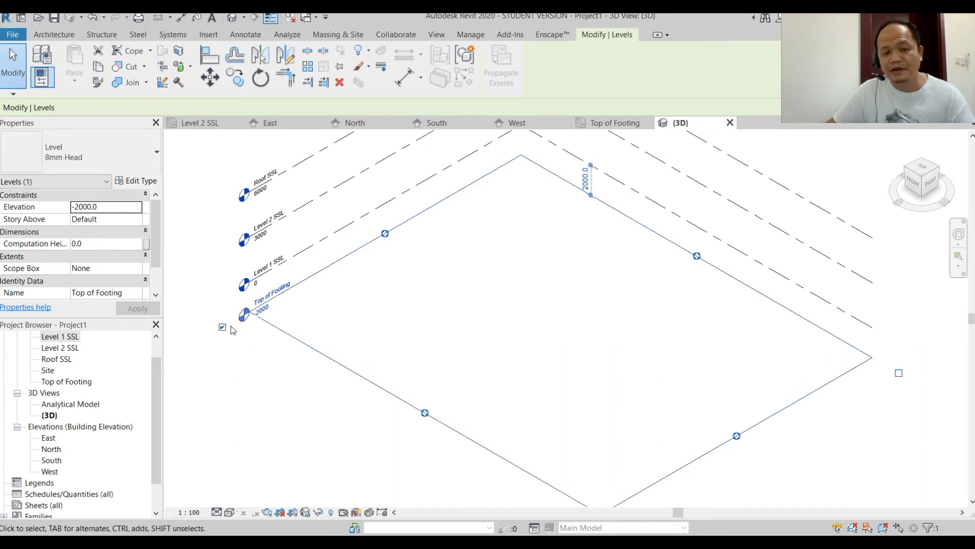
scroll(269, 312, up, 4)
scroll(422, 292, down, 5)
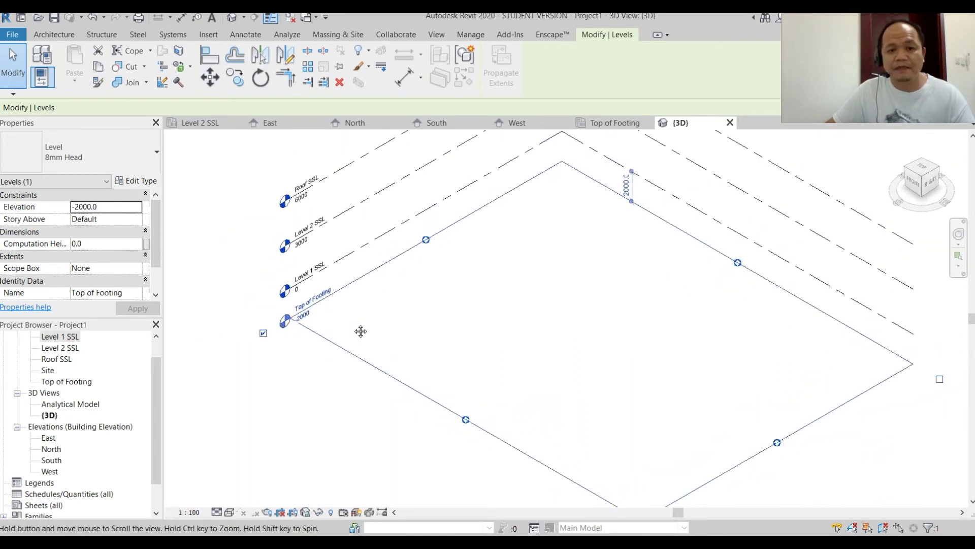
click(345, 254)
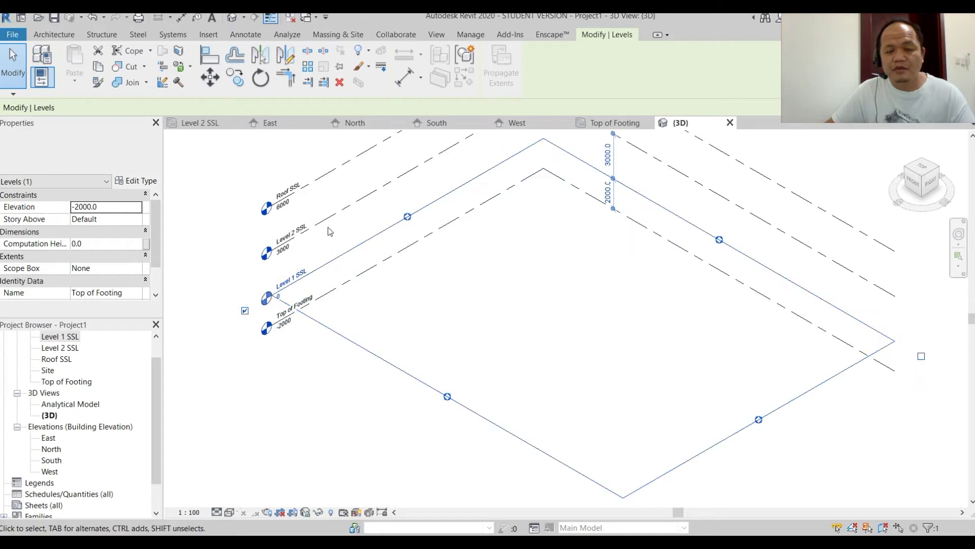
click(345, 246)
middle_drag(345, 246, 328, 286)
click(751, 207)
mouse_move(770, 237)
middle_down()
mouse_move(782, 270)
mouse_move(771, 272)
mouse_move(771, 255)
middle_up()
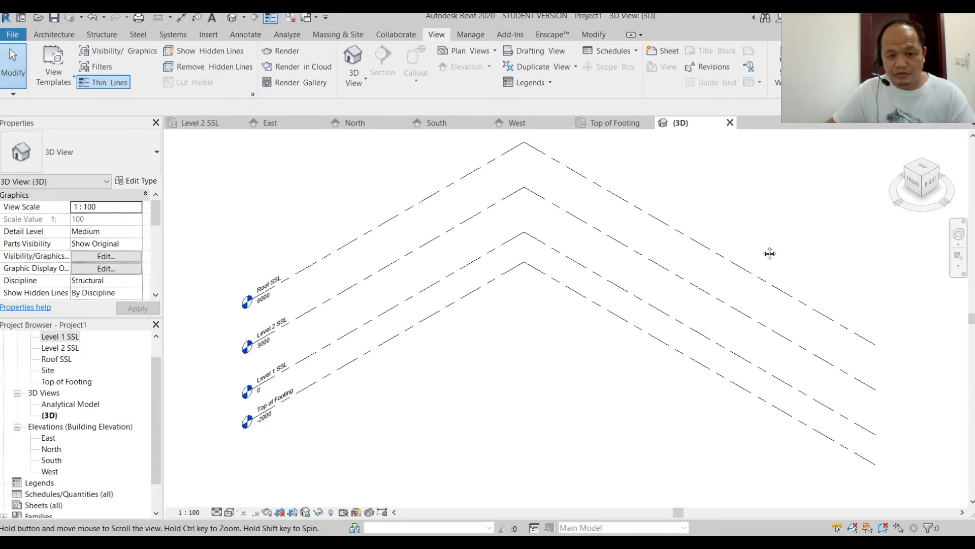
scroll(756, 238, down, 3)
middle_drag(750, 220, 812, 232)
middle_drag(479, 320, 501, 330)
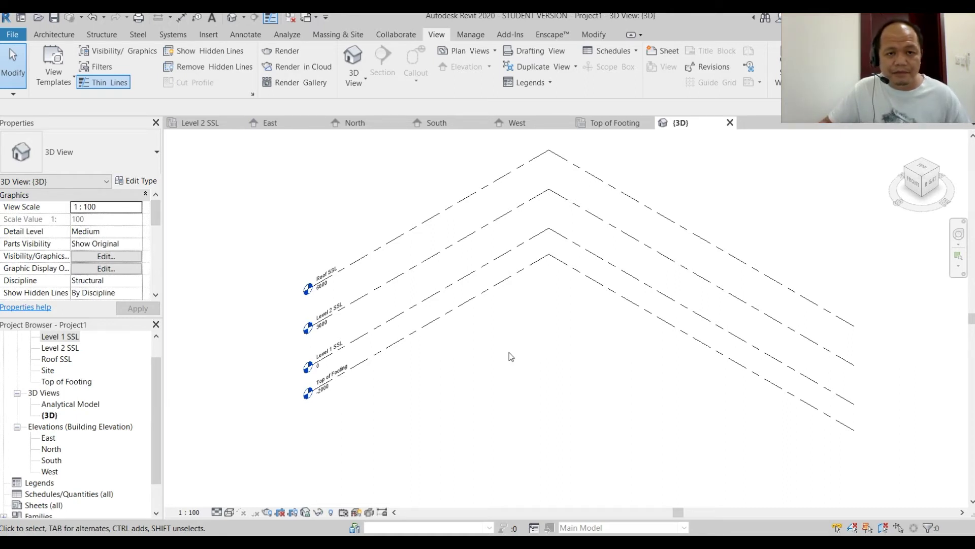
middle_drag(492, 343, 458, 331)
Start the Structure tab's Column tool, leaving the level setting unchanged.
click(102, 34)
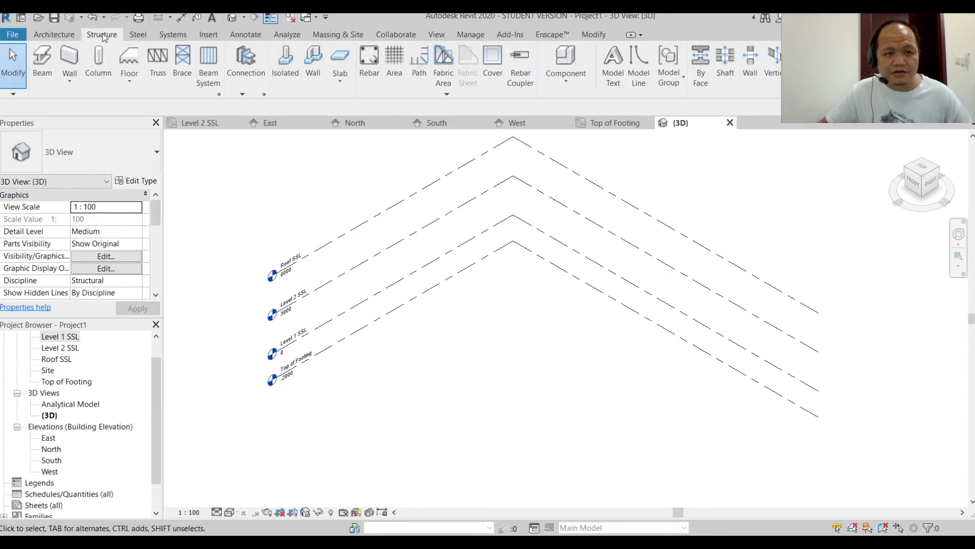
scroll(500, 299, up, 1)
middle_drag(498, 306, 474, 334)
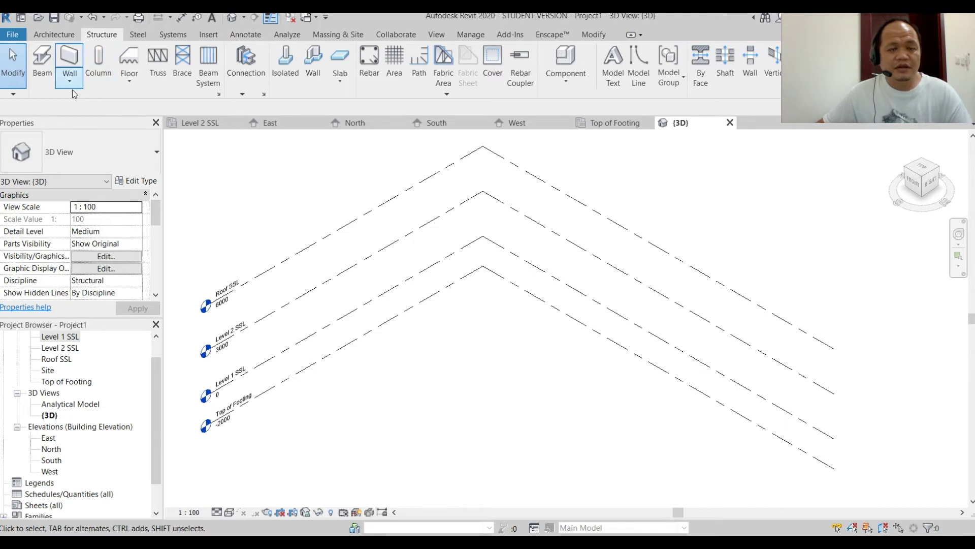
click(98, 63)
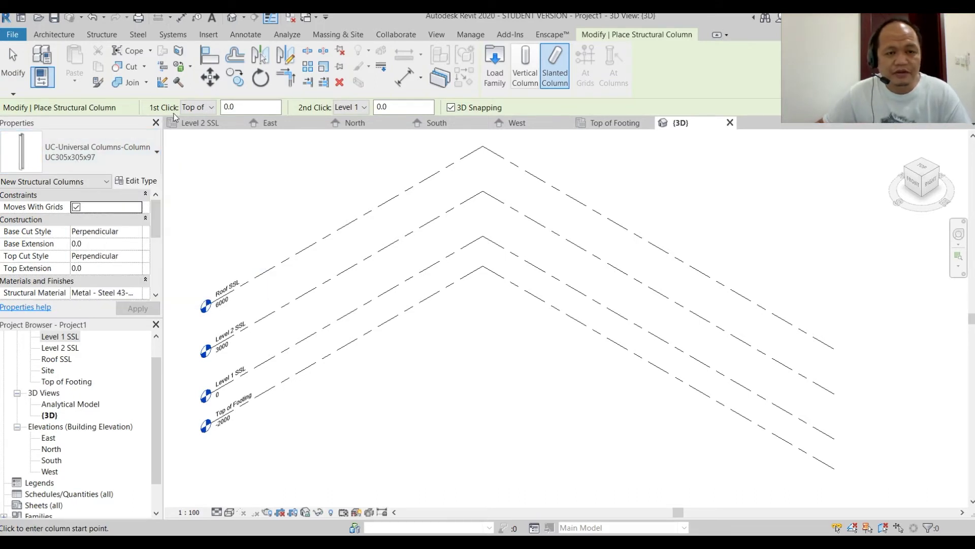
click(211, 107)
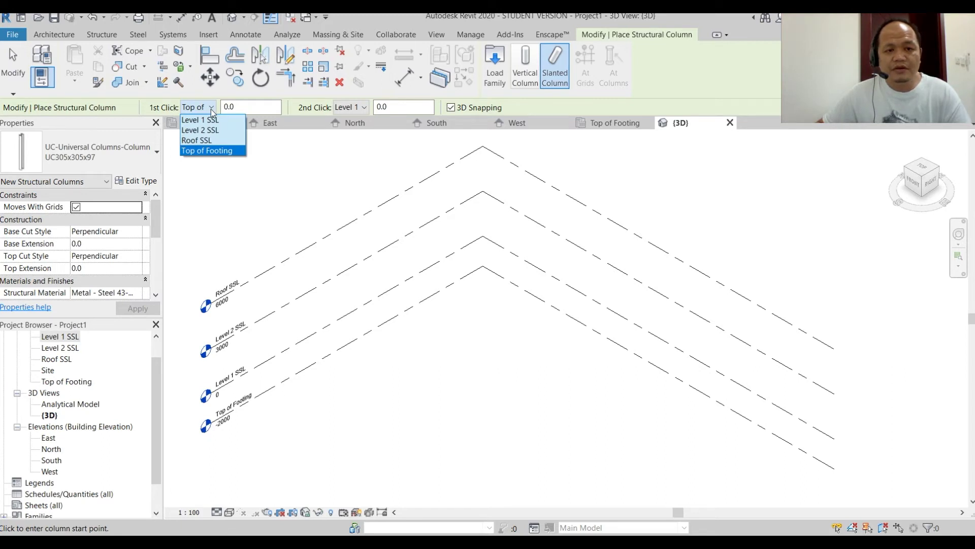
click(260, 107)
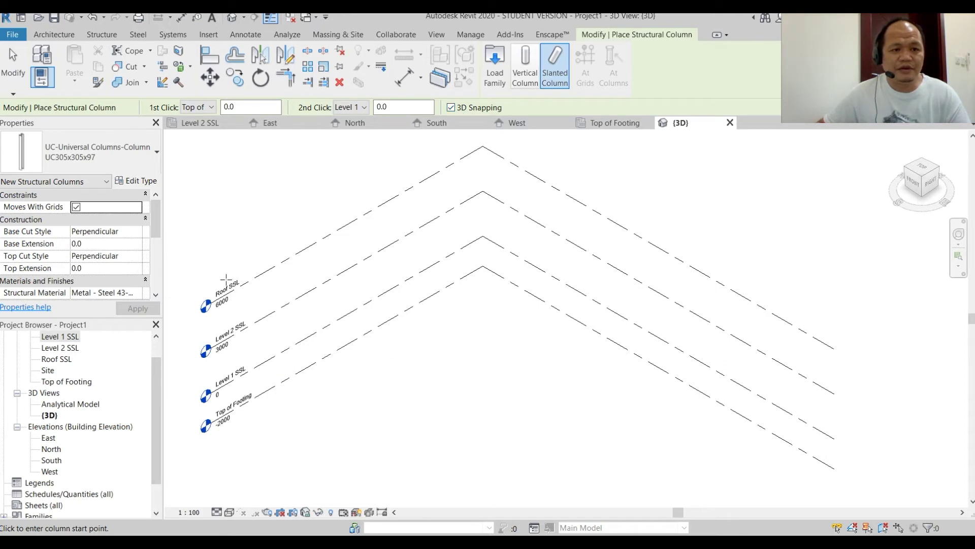
Choose the M_Concrete-Rectangular-Column 450 x 600mm type.
click(152, 152)
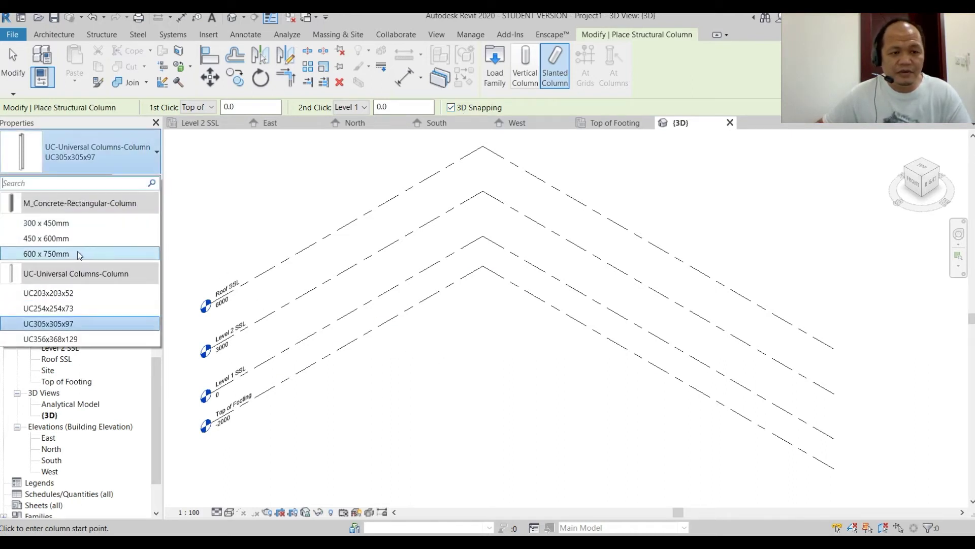
mouse_move(78, 240)
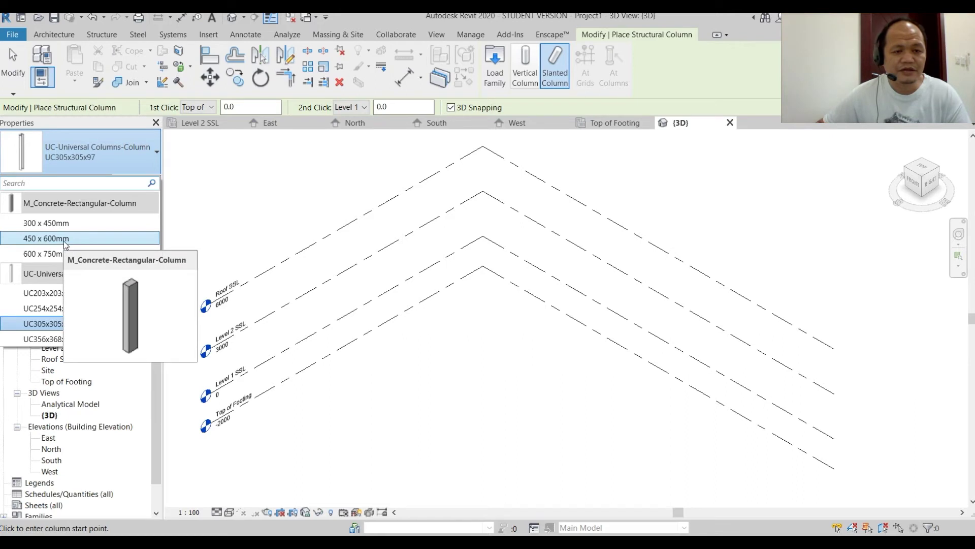
click(64, 239)
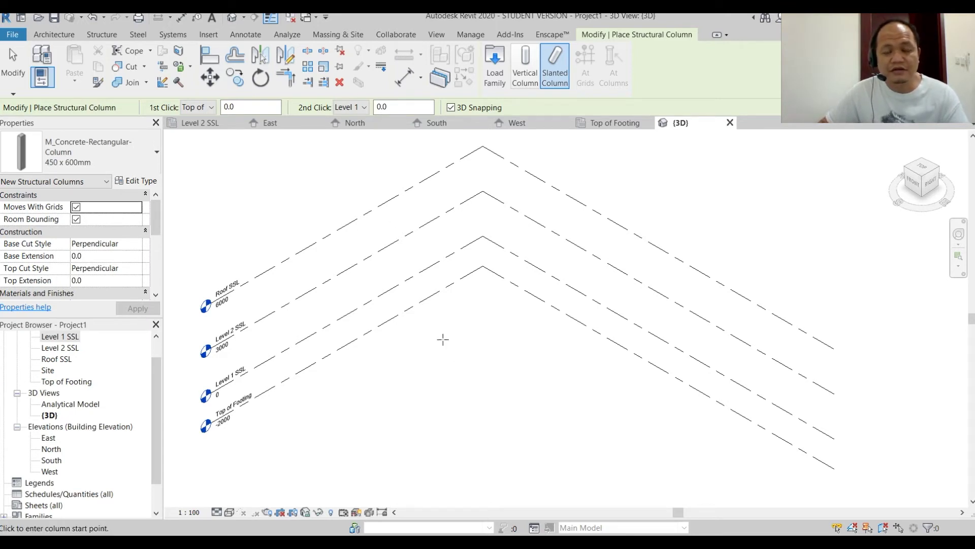
Place three vertical 450 x 600mm columns in a row in the 3D view, then exit placement.
click(525, 66)
click(377, 367)
middle_drag(465, 406, 490, 313)
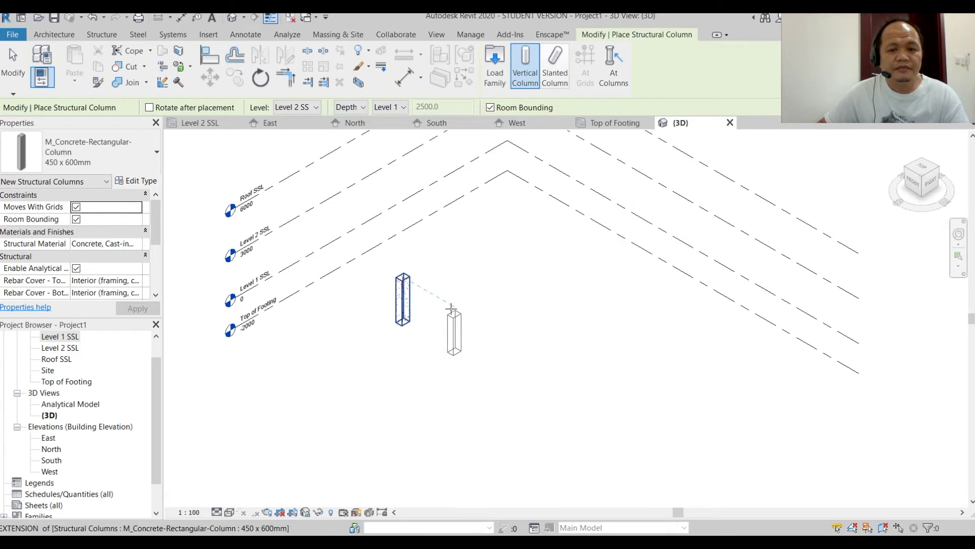
scroll(451, 309, up, 5)
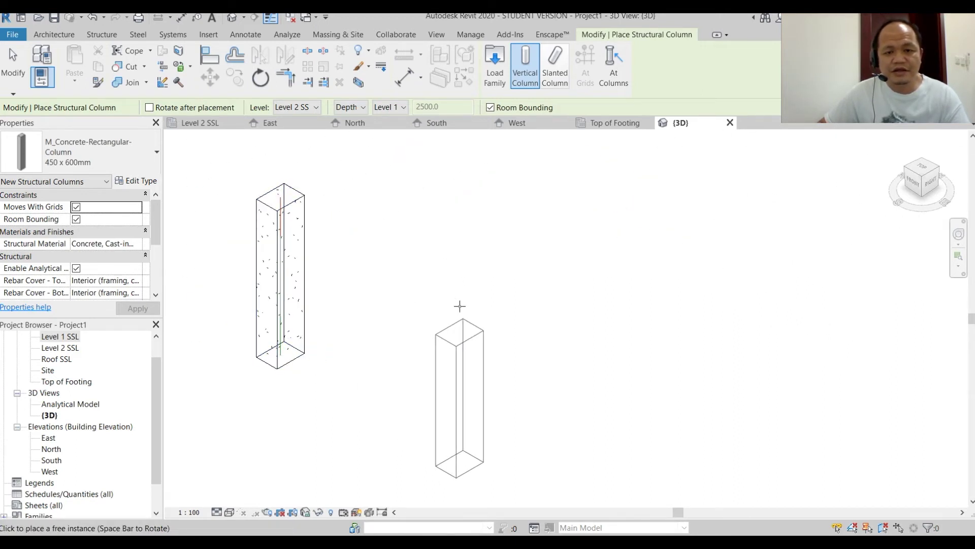
click(454, 297)
scroll(551, 299, down, 2)
click(549, 343)
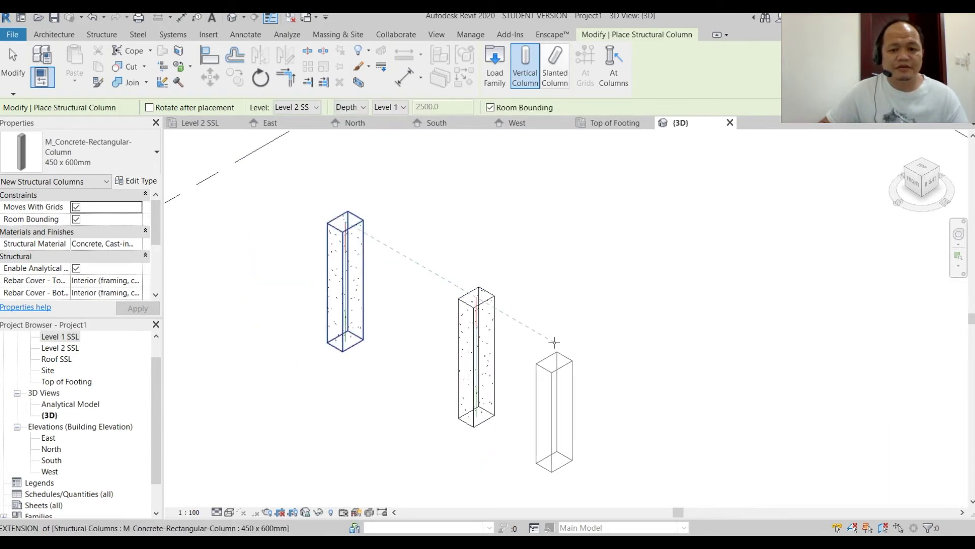
scroll(579, 275, down, 3)
key(Escape)
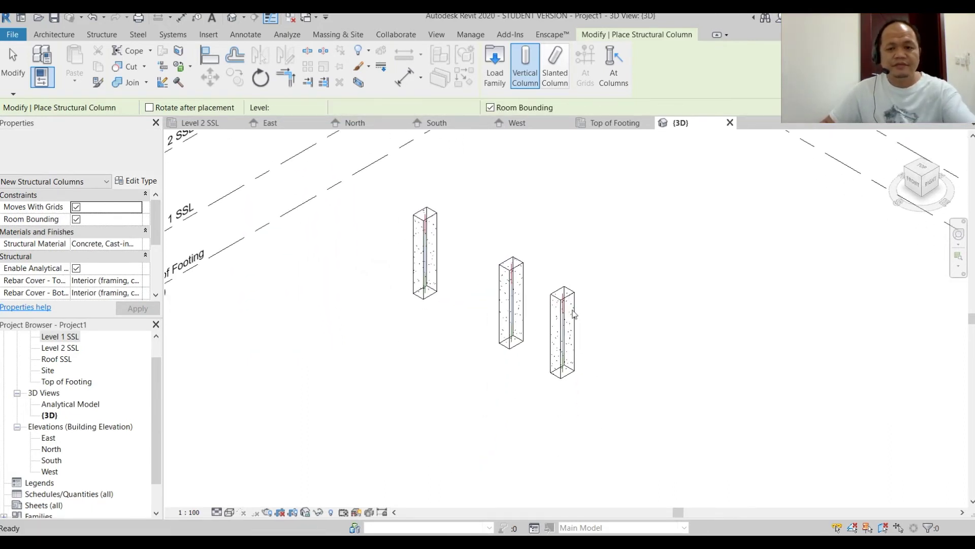
key(Escape)
scroll(547, 340, up, 3)
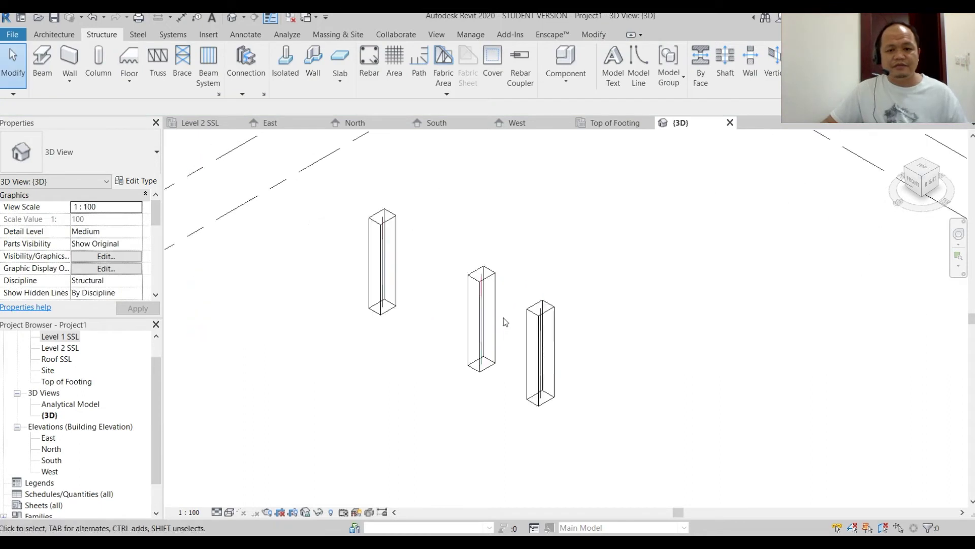
Set the 3D view to Fine detail level and Shaded visual style, trying Hidden Line first.
click(217, 512)
click(234, 501)
click(229, 513)
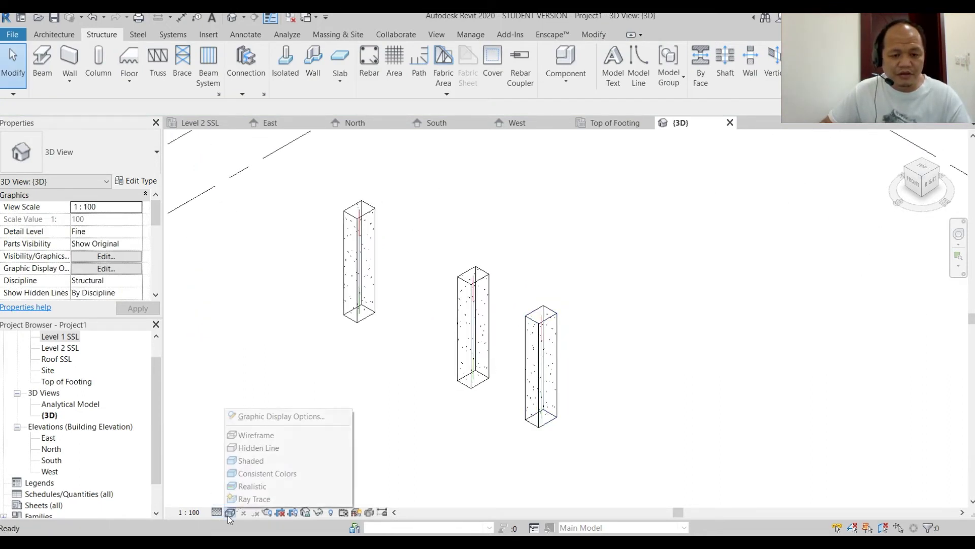
click(262, 449)
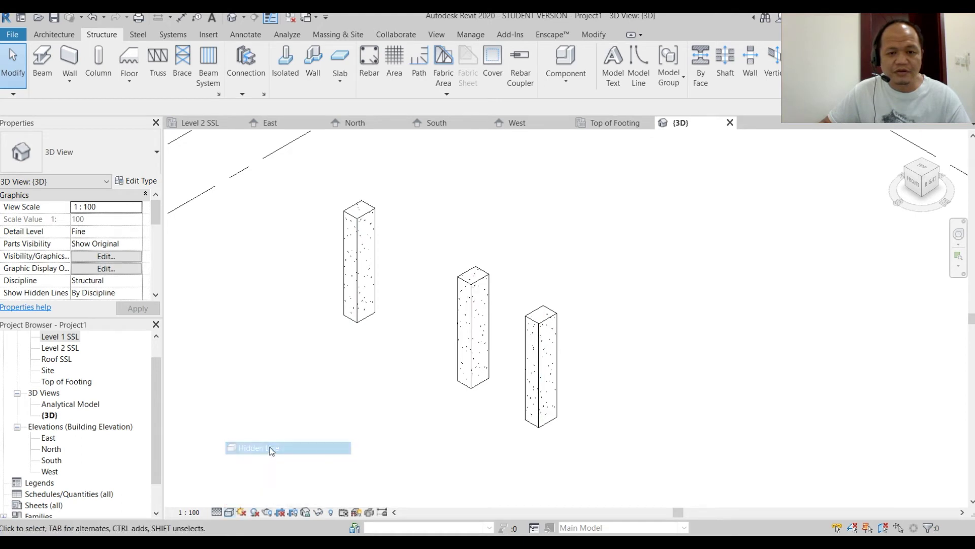
click(222, 513)
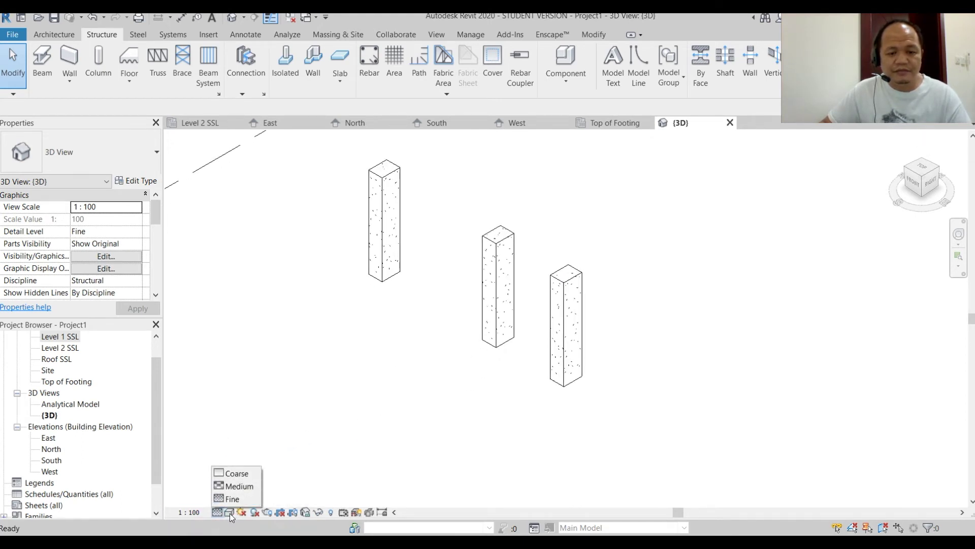
click(229, 512)
click(254, 461)
scroll(452, 401, down, 5)
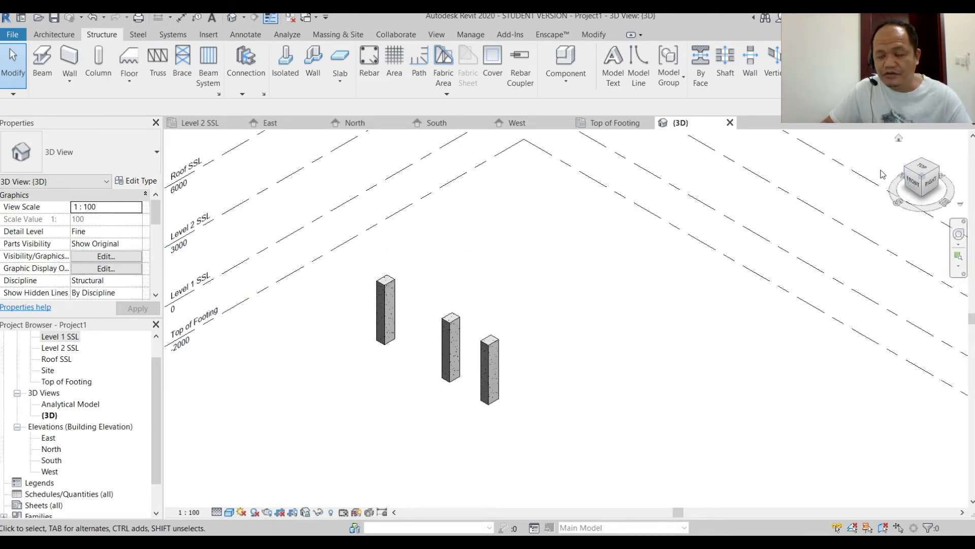
Turn to the FRONT ViewCube view, zoom in, and select the leftmost column.
click(914, 182)
scroll(495, 364, up, 6)
middle_drag(517, 371, 510, 349)
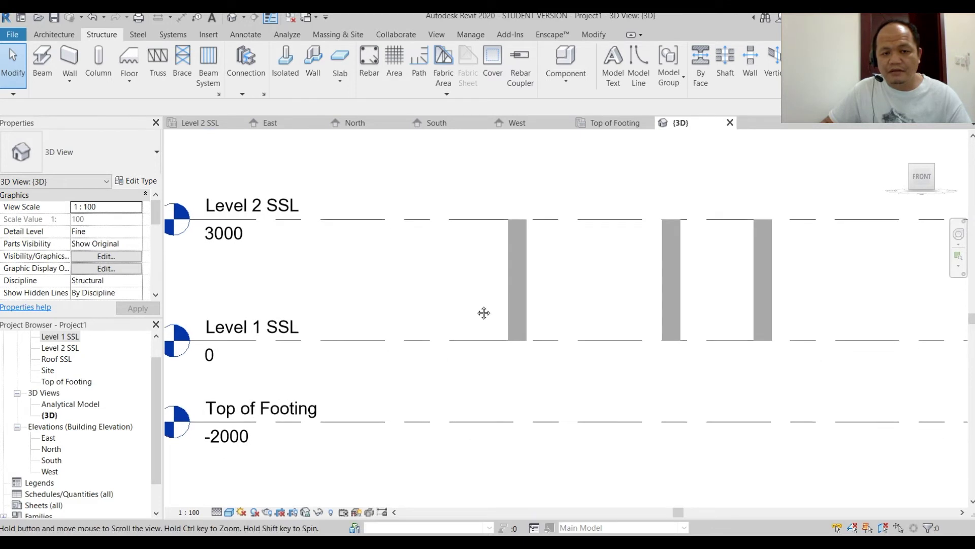
click(521, 293)
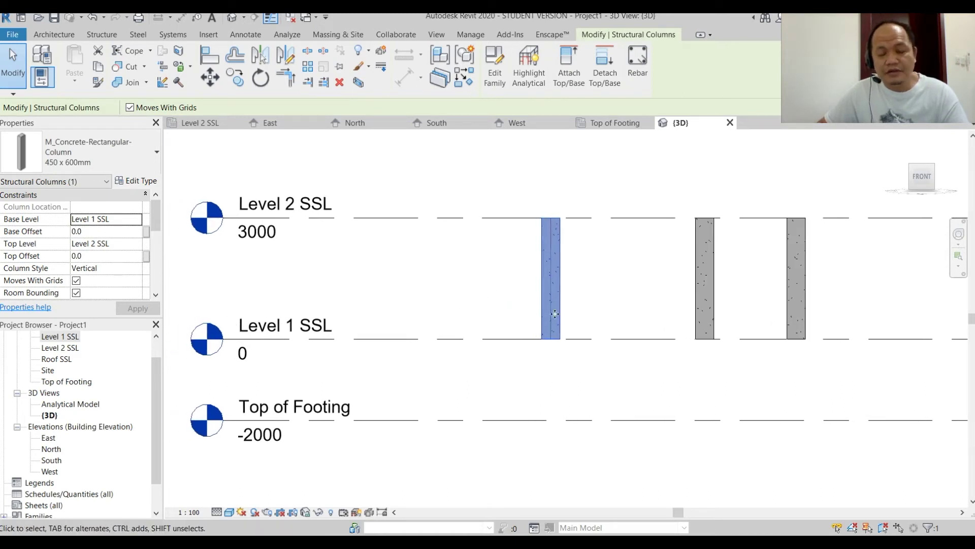
Give the leftmost column a Base Offset of -2000 so it reaches Top of Footing.
scroll(568, 328, down, 3)
scroll(567, 327, up, 4)
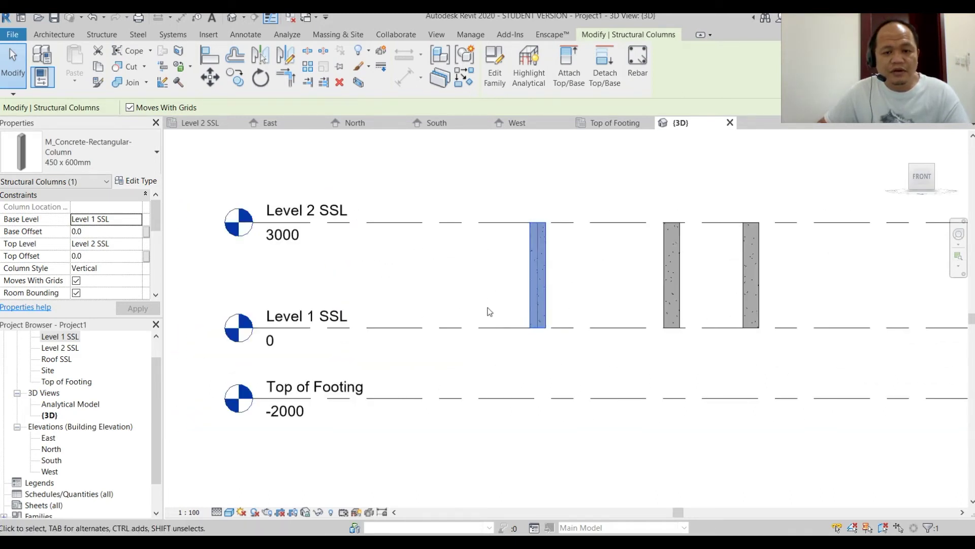
middle_drag(563, 294, 554, 304)
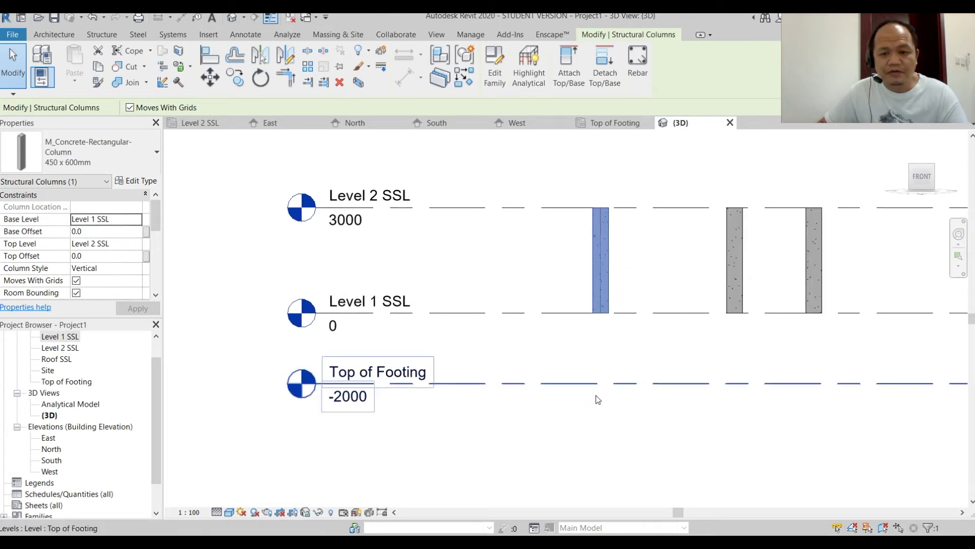
middle_drag(577, 360, 609, 323)
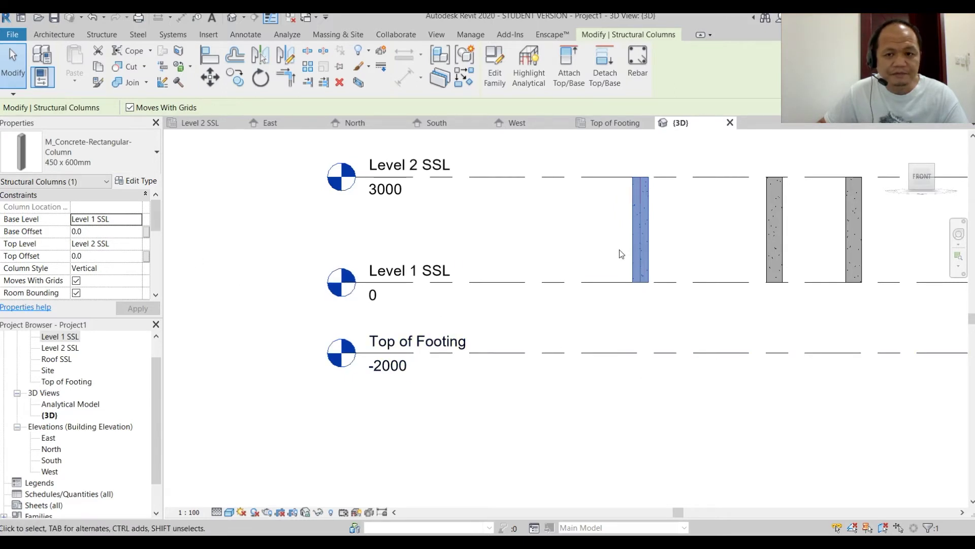
click(93, 233)
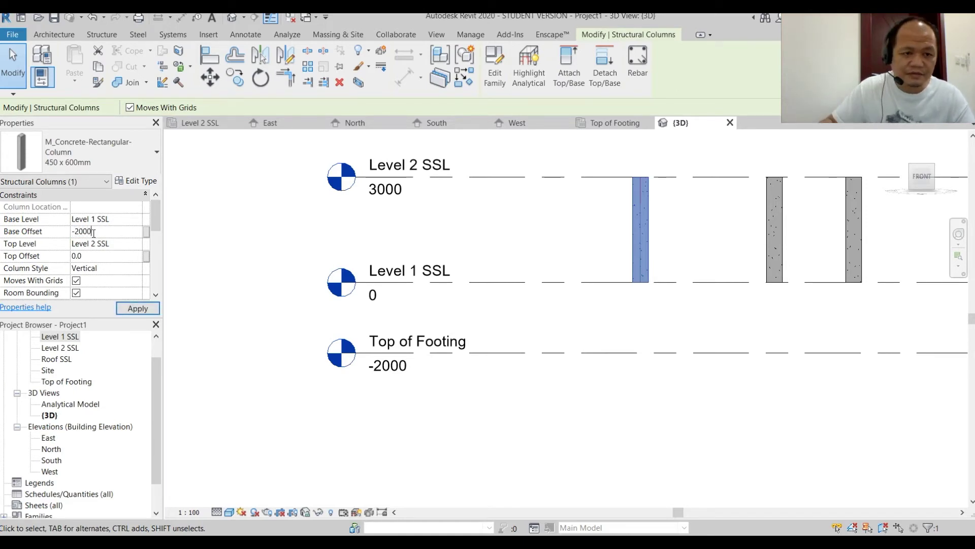
click(626, 405)
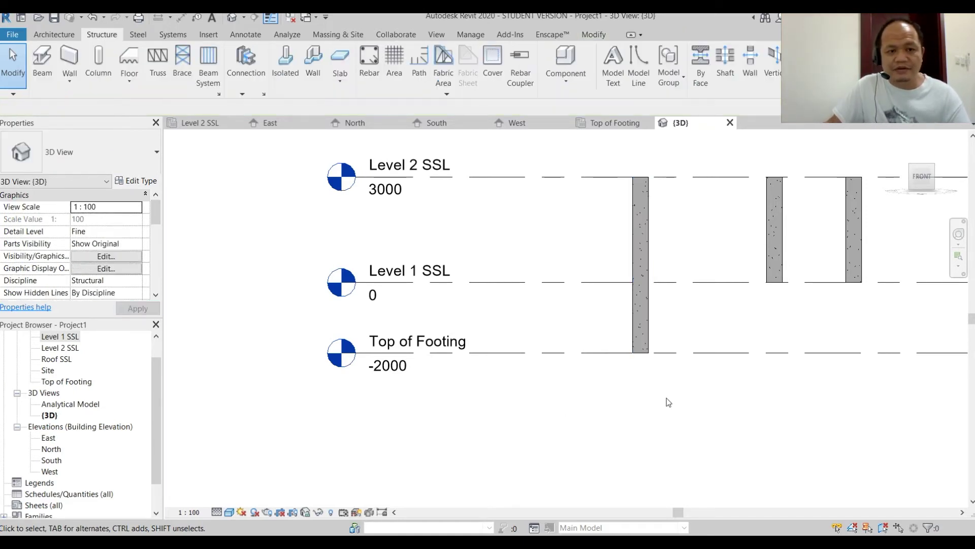
middle_drag(667, 397, 594, 410)
Reselect the leftmost column, then start Match Type Properties and cancel it.
click(581, 338)
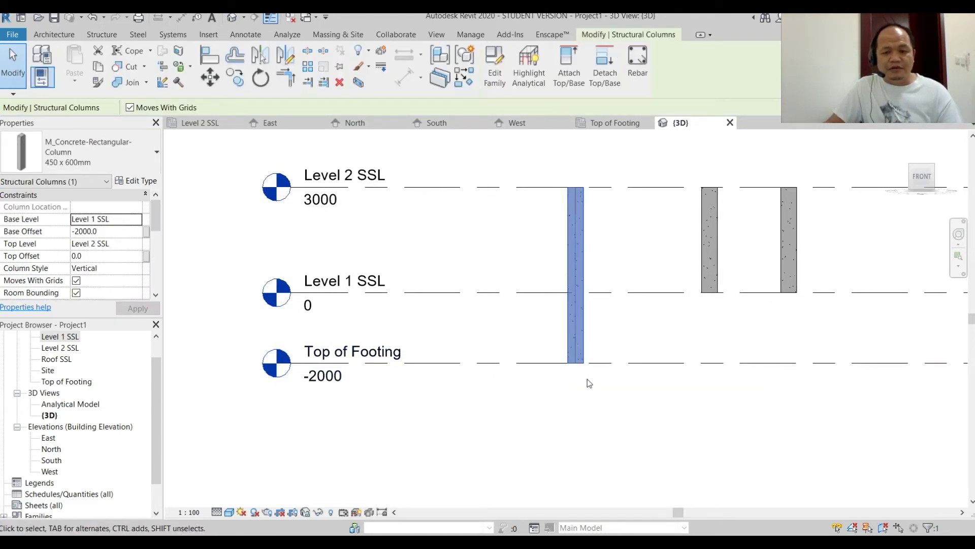
scroll(581, 386, down, 2)
click(581, 395)
middle_drag(406, 368, 382, 348)
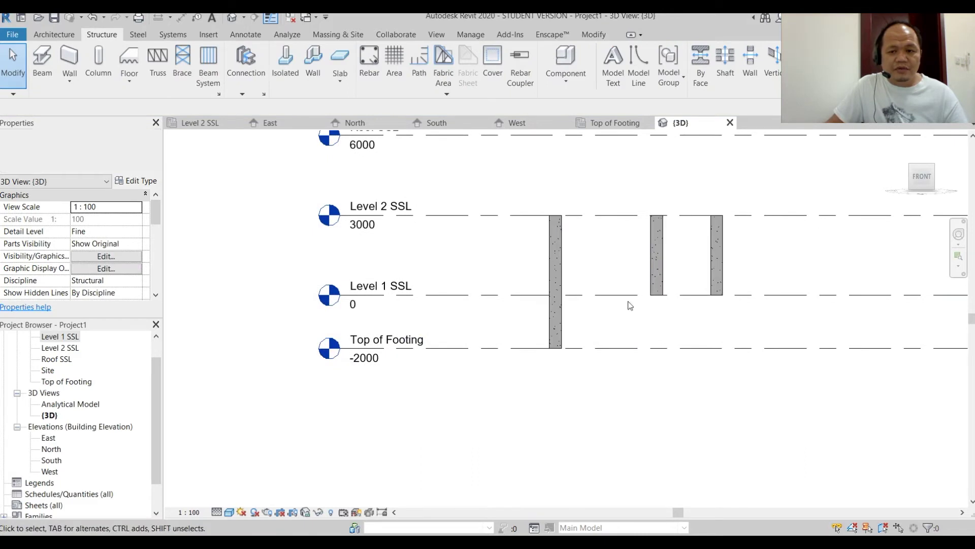
drag(757, 277, 633, 251)
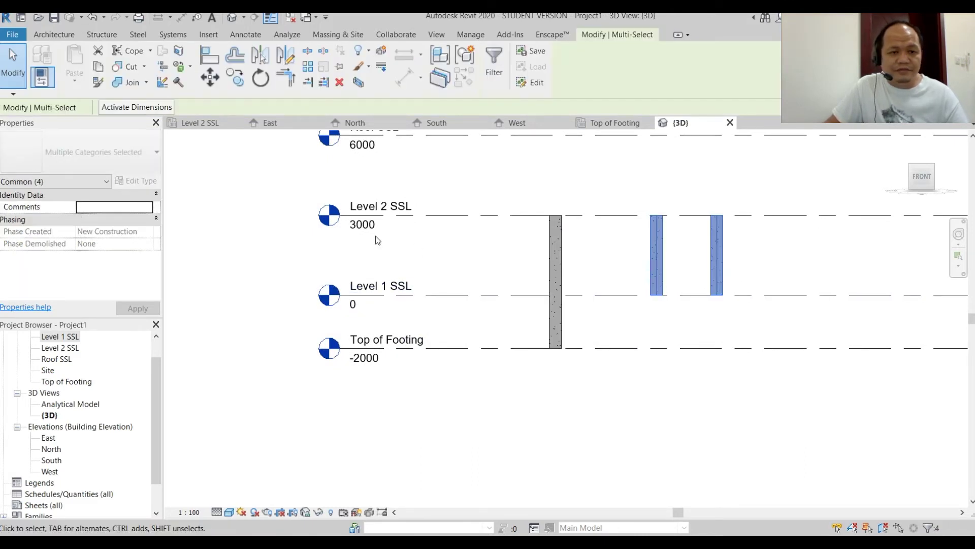
click(665, 308)
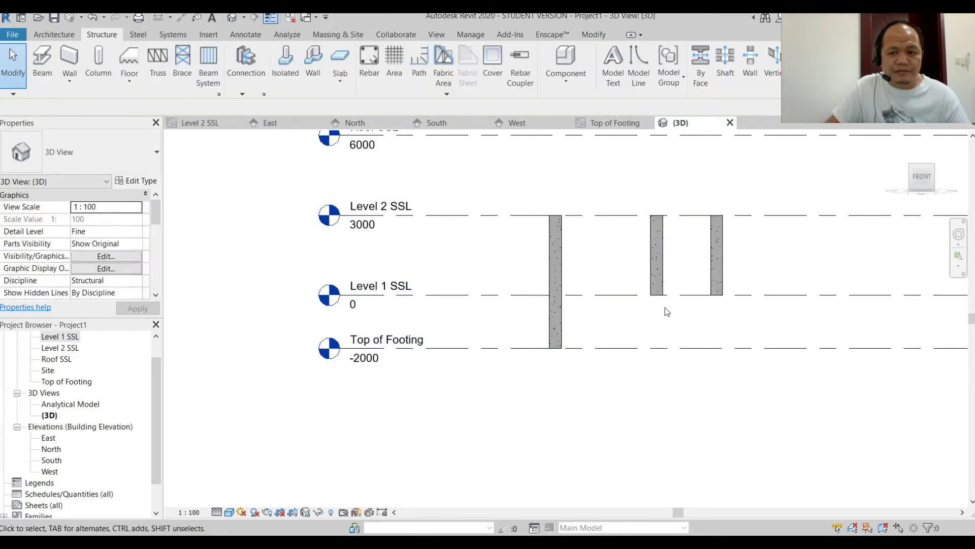
click(542, 263)
click(97, 84)
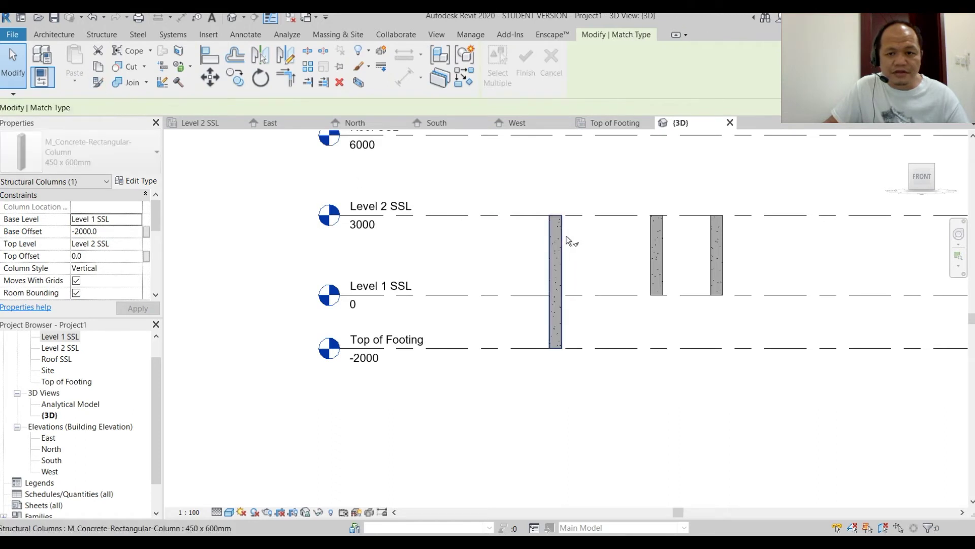
key(Escape)
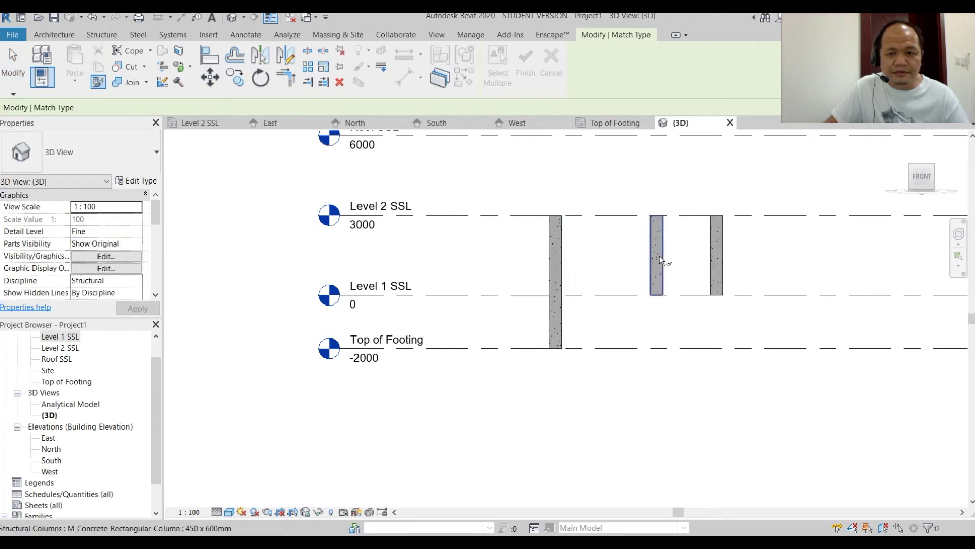
key(Escape)
Set the middle and right columns' Base Offset to -2000.
click(656, 264)
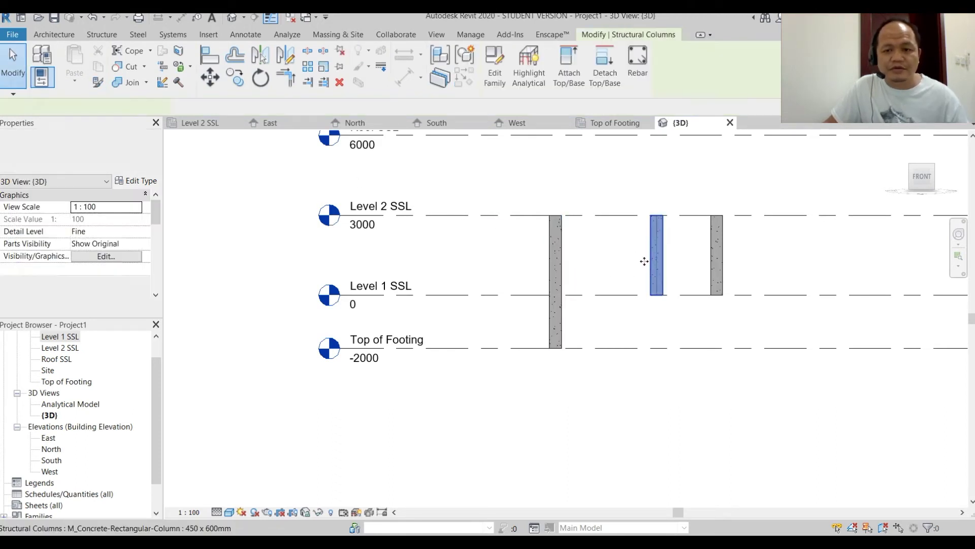
click(108, 231)
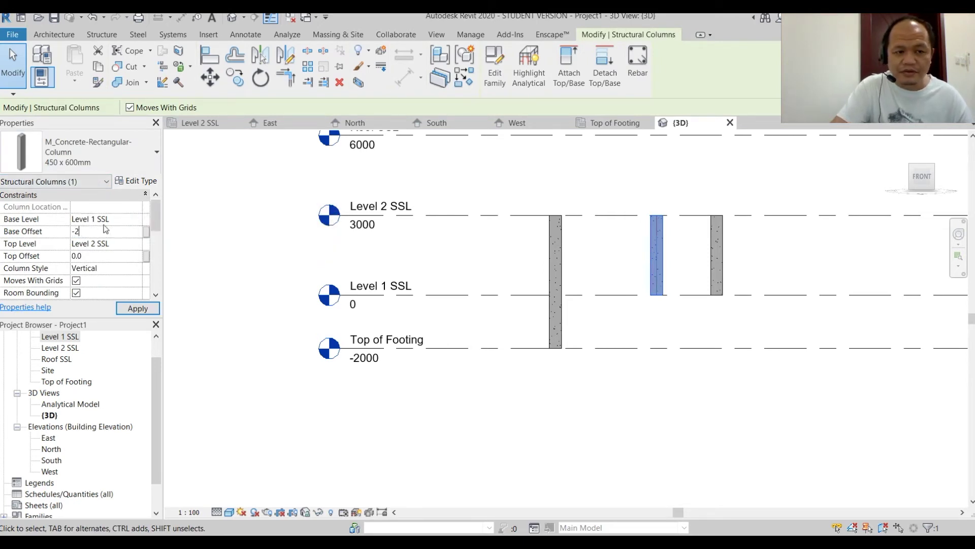
click(601, 398)
click(717, 254)
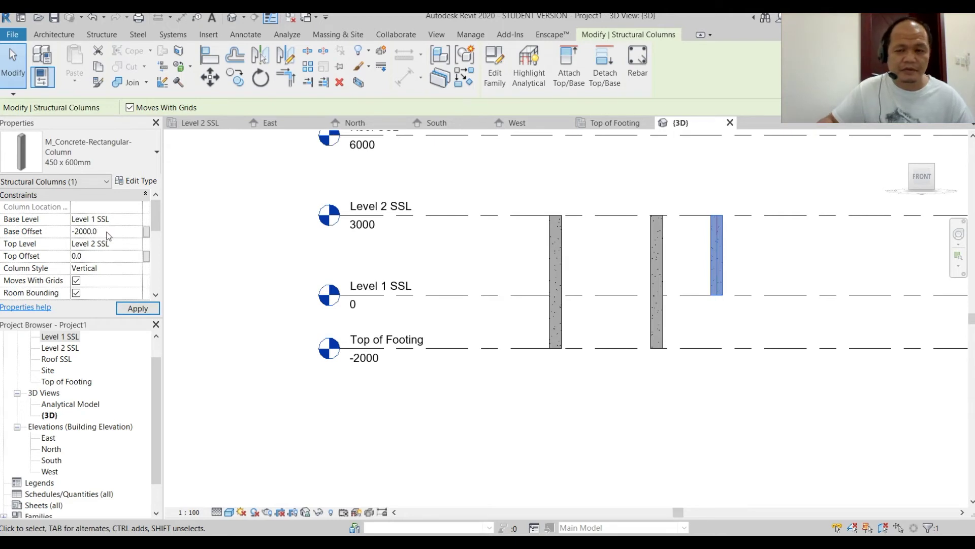
click(680, 386)
middle_drag(679, 379, 580, 400)
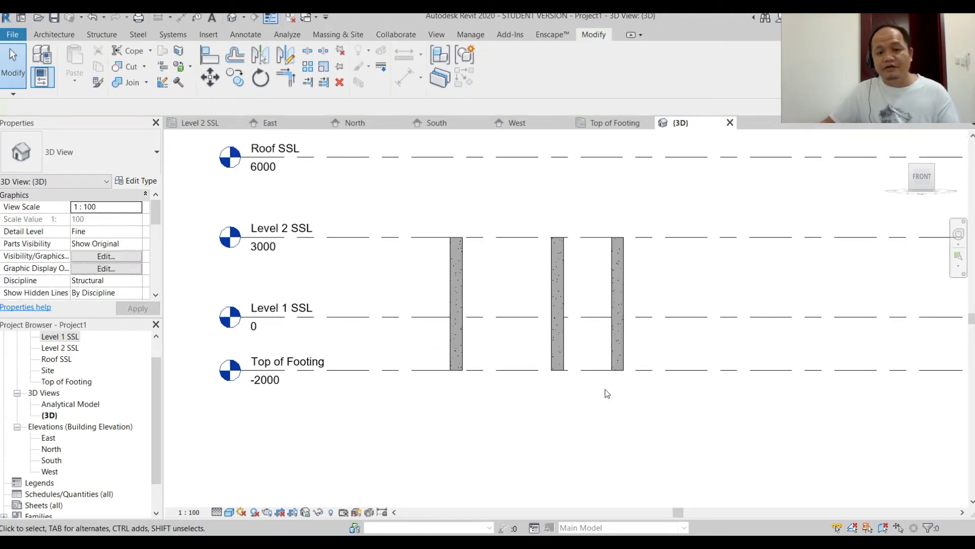
scroll(553, 409, down, 2)
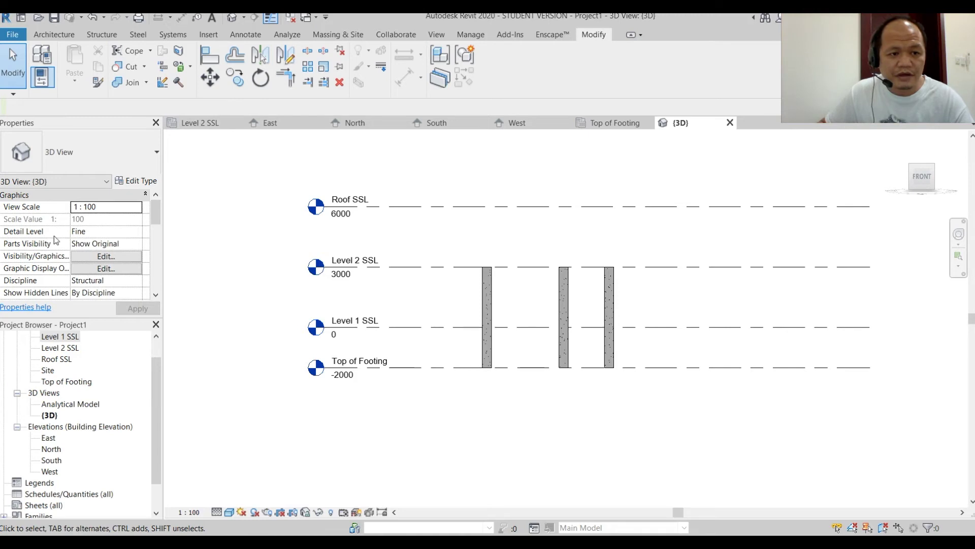
On the Level 1 SSL plan, copy the row of three columns 4000 upward.
double_click(64, 337)
scroll(571, 383, up, 5)
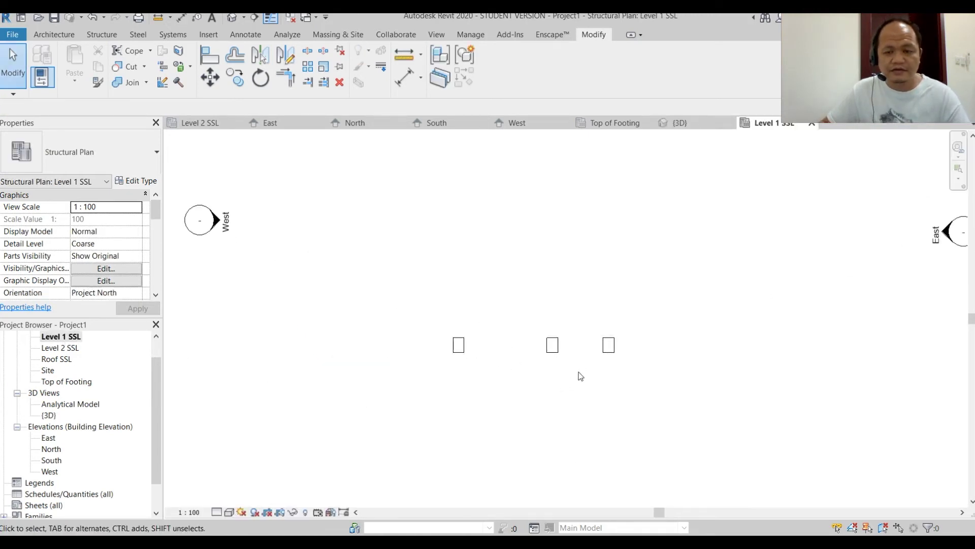
middle_drag(498, 356, 448, 320)
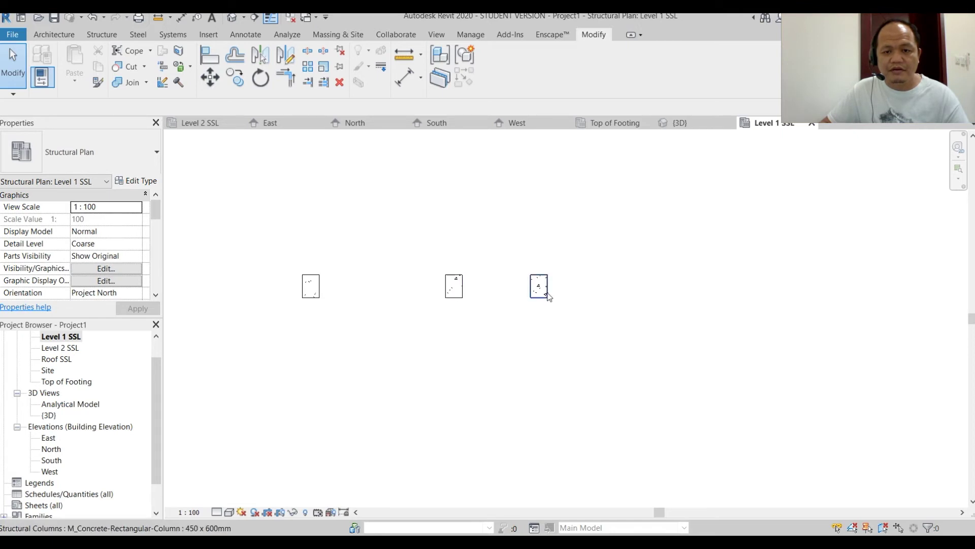
scroll(600, 331, down, 4)
middle_drag(600, 330, 549, 372)
scroll(485, 335, up, 2)
drag(405, 359, 663, 297)
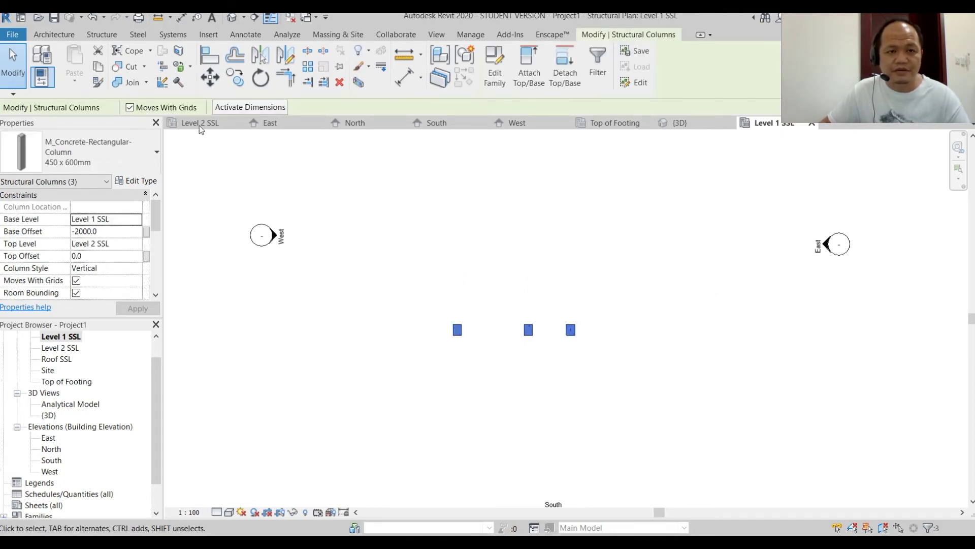
click(235, 77)
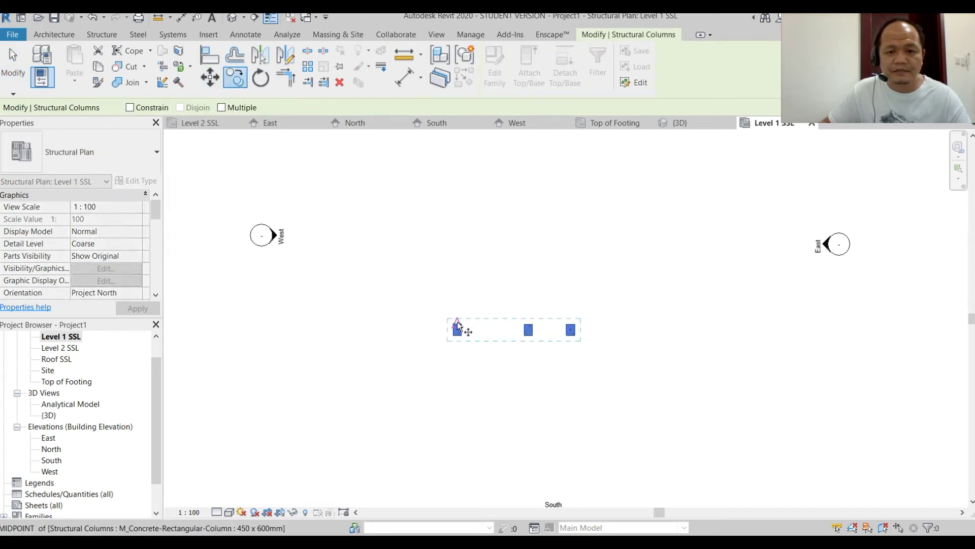
click(463, 333)
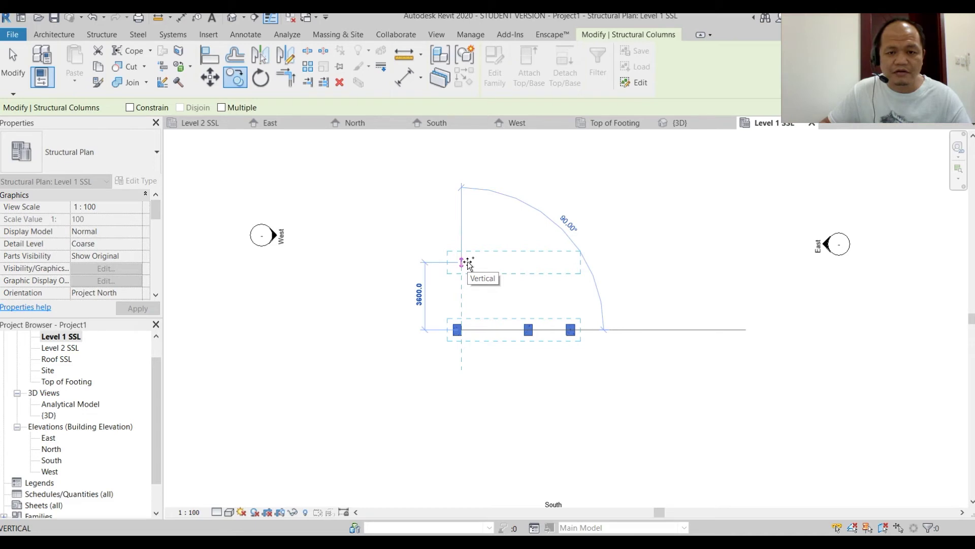
text(4000)
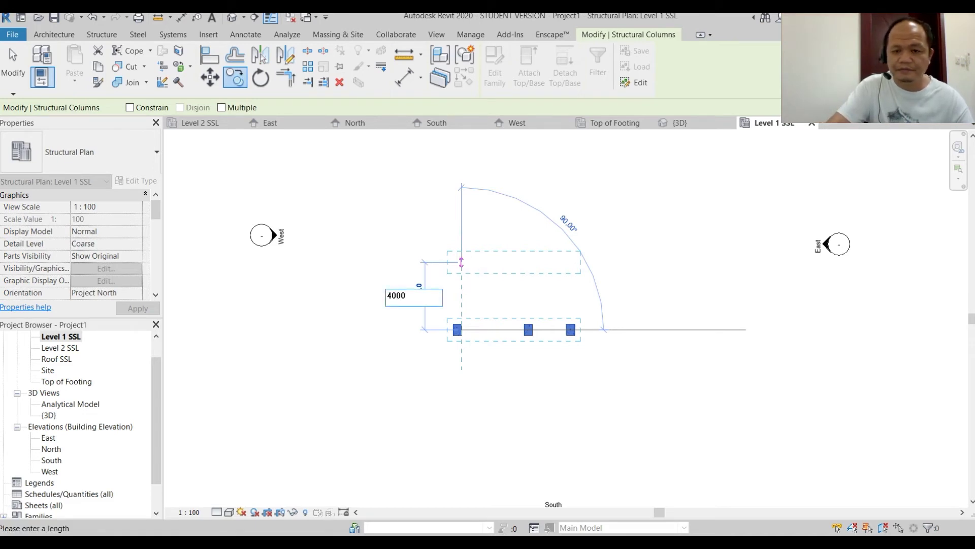
key(Return)
Copy both column rows 8000 upward to make four rows.
scroll(473, 267, down, 2)
scroll(473, 267, down, 1)
scroll(425, 322, up, 3)
drag(366, 349, 561, 290)
drag(364, 268, 609, 446)
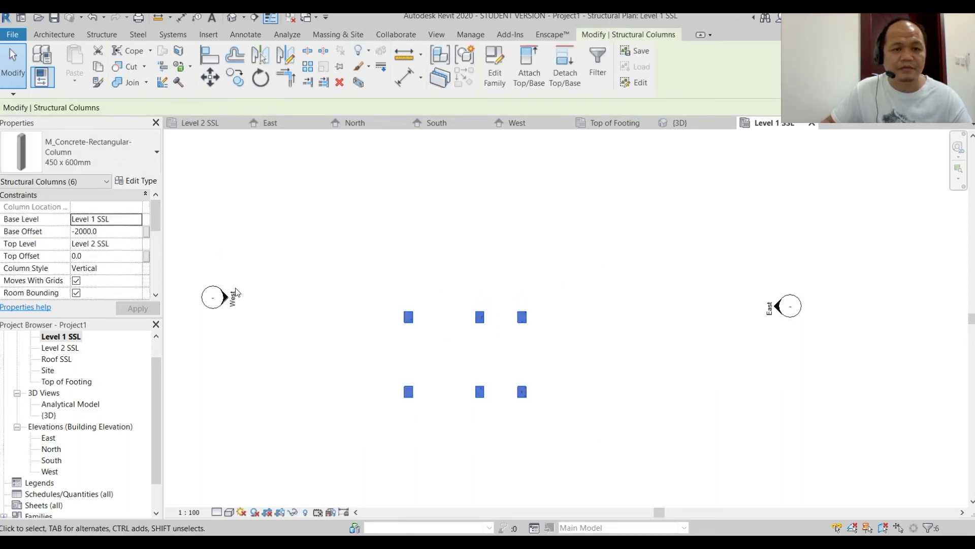
click(235, 78)
click(413, 317)
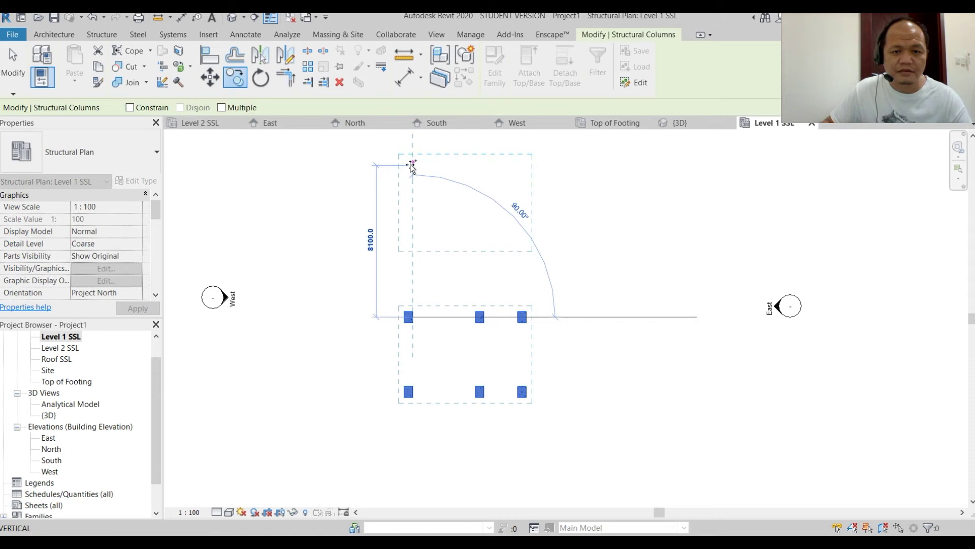
text(8000)
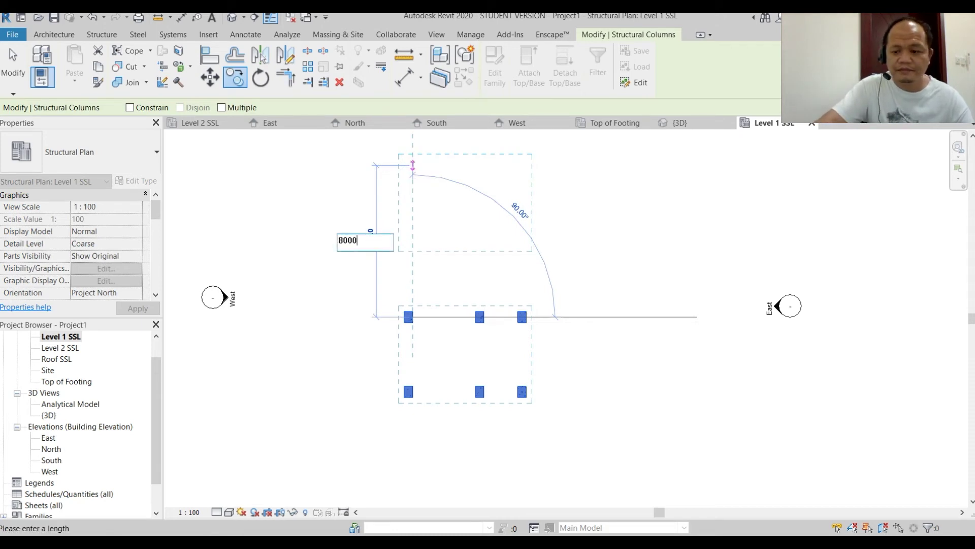
key(Return)
middle_drag(646, 377, 603, 427)
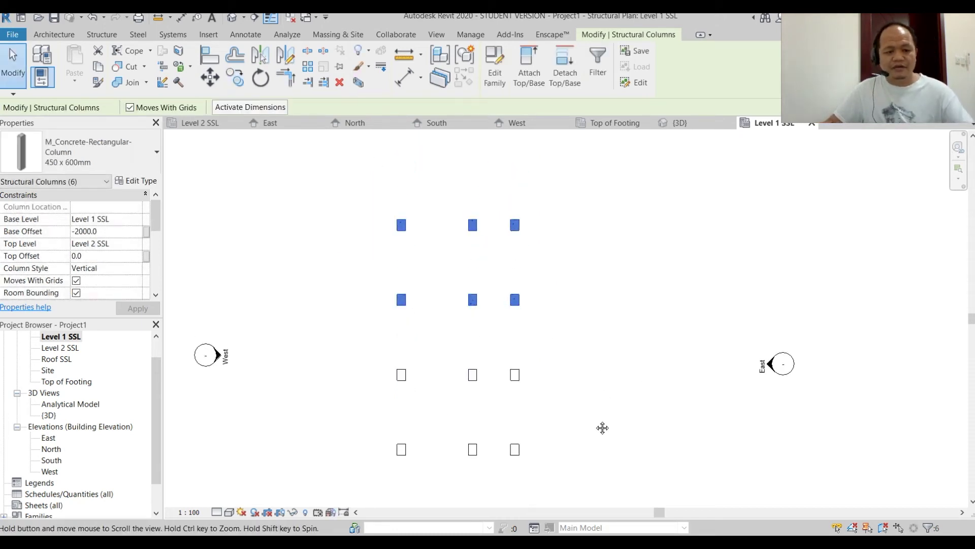
Mirror-copy the two left column lines across the third column's centre line.
click(597, 424)
scroll(579, 405, down, 4)
scroll(540, 341, up, 2)
mouse_move(554, 337)
middle_down()
mouse_move(576, 275)
mouse_move(589, 330)
mouse_move(576, 318)
middle_up()
scroll(611, 313, up, 1)
drag(378, 174, 502, 451)
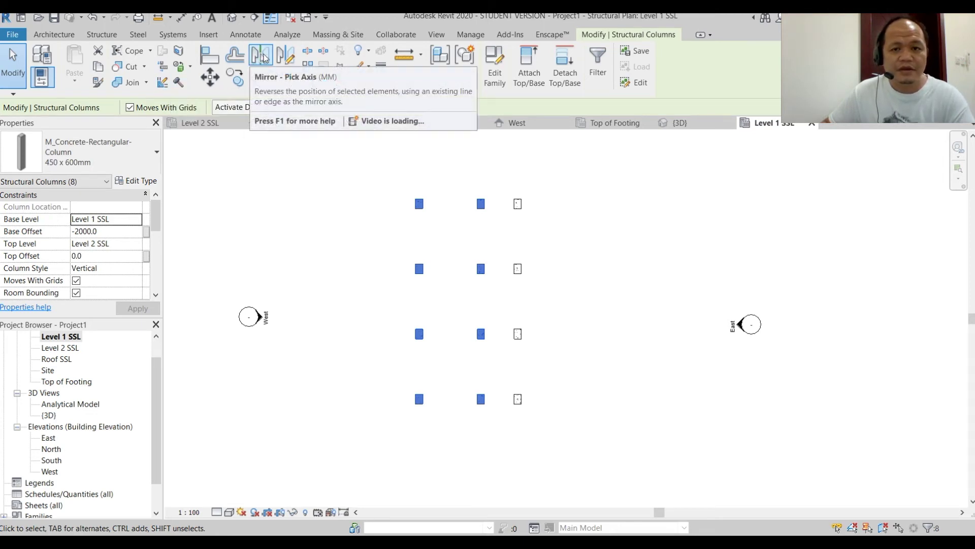
click(264, 58)
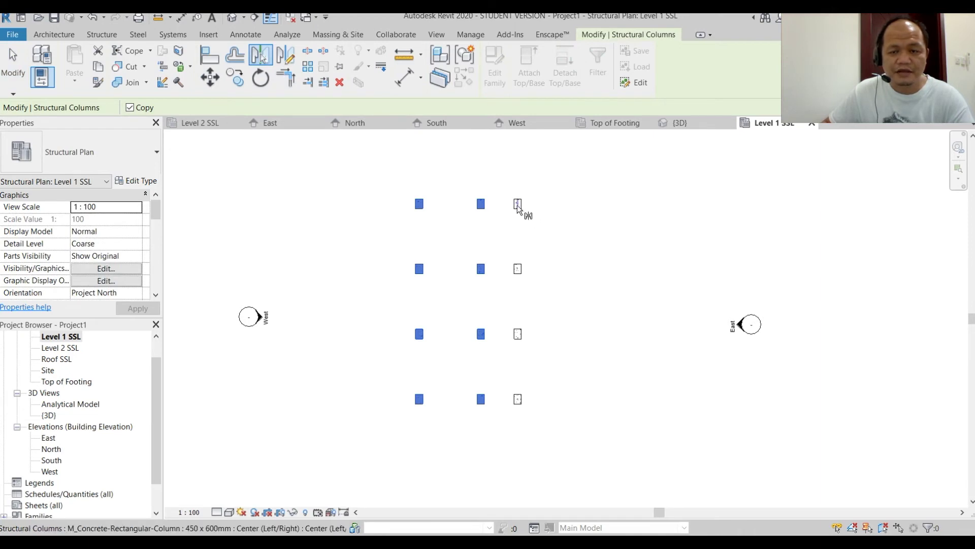
scroll(519, 208, up, 5)
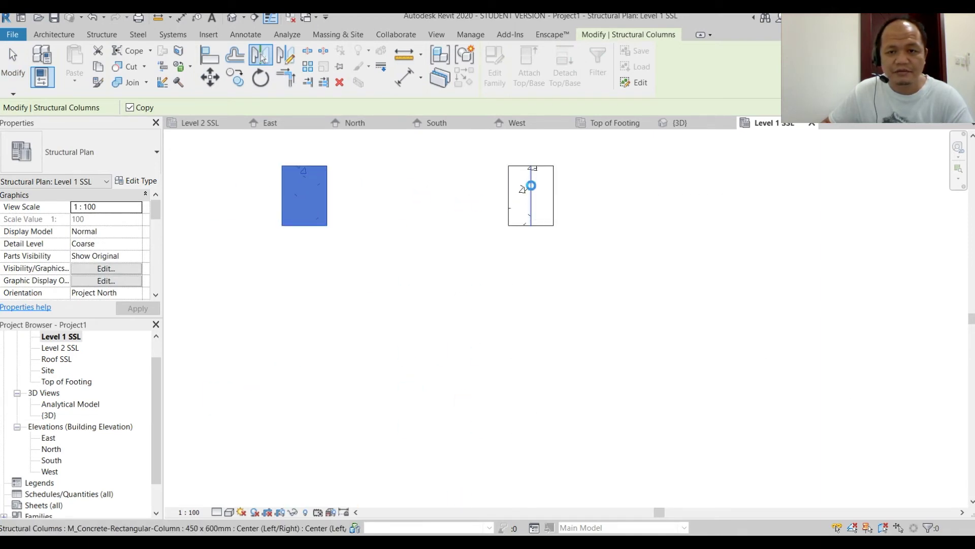
click(523, 189)
scroll(595, 270, down, 5)
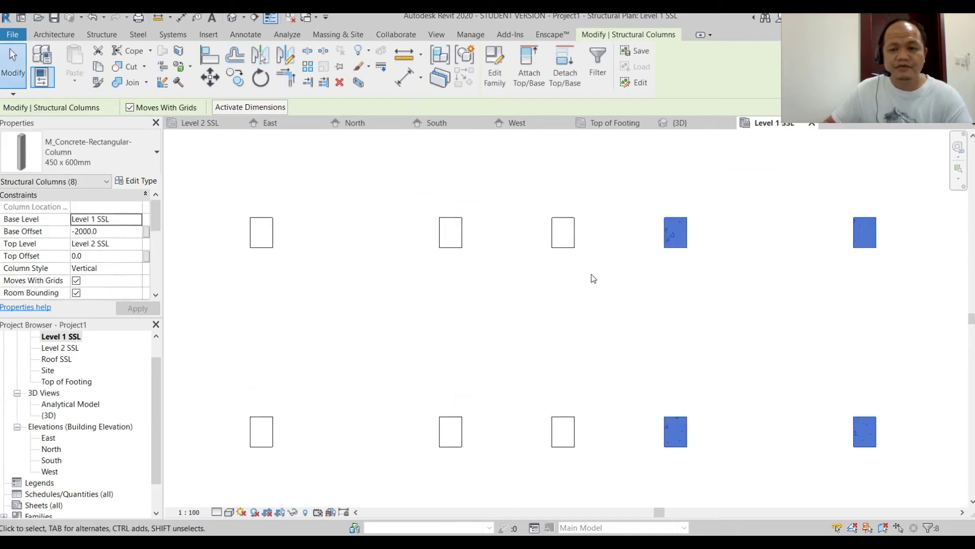
click(543, 283)
middle_drag(682, 411, 662, 415)
scroll(663, 416, up, 2)
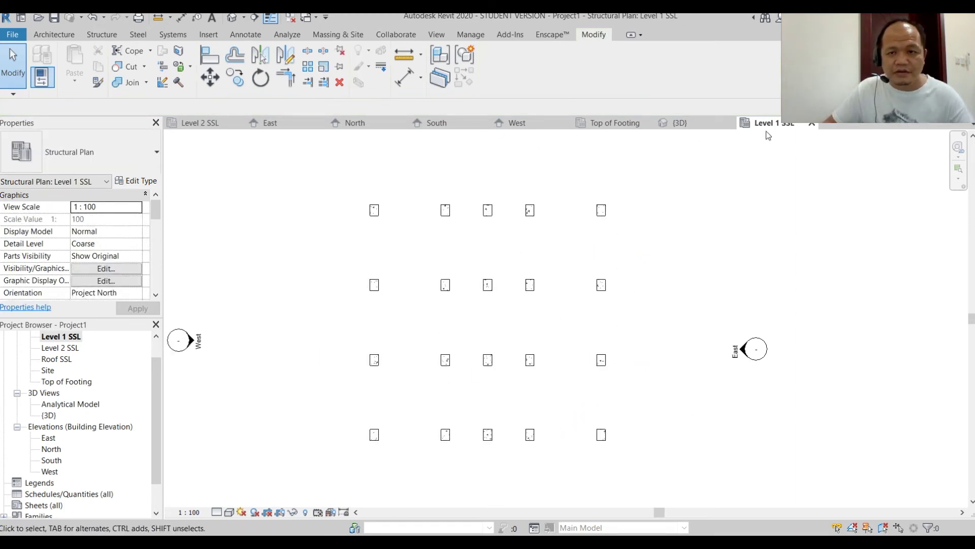
Orbit the {3D} view to an isometric angle, then switch to the North elevation.
click(675, 122)
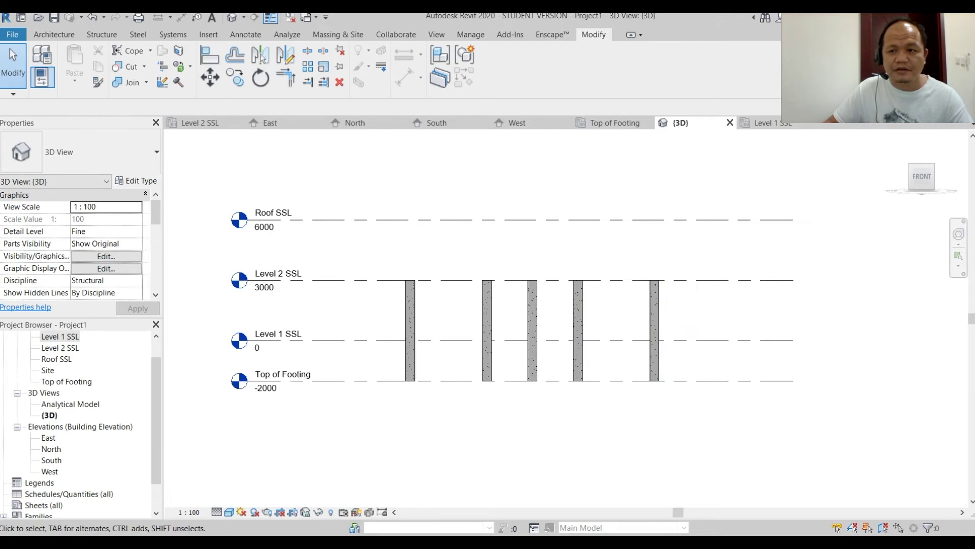
mouse_move(914, 184)
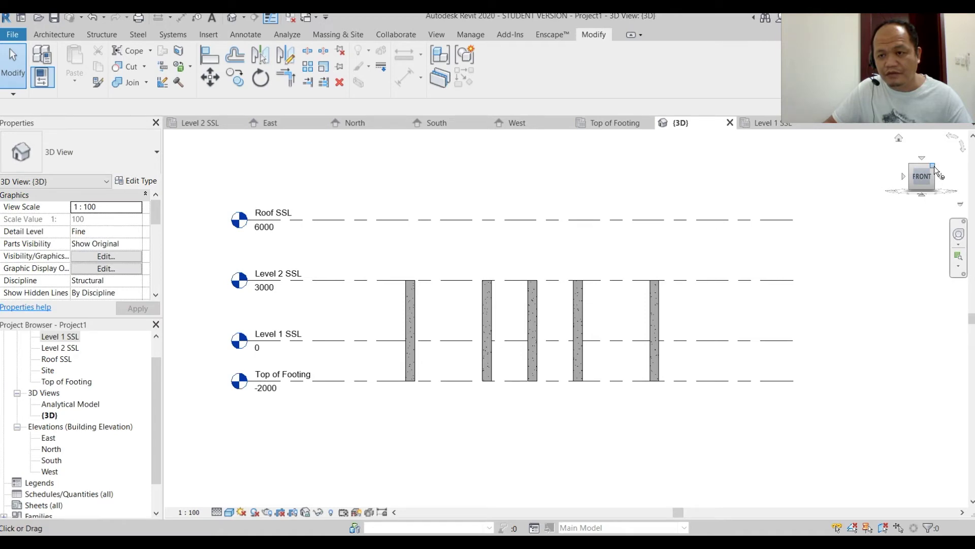
click(934, 165)
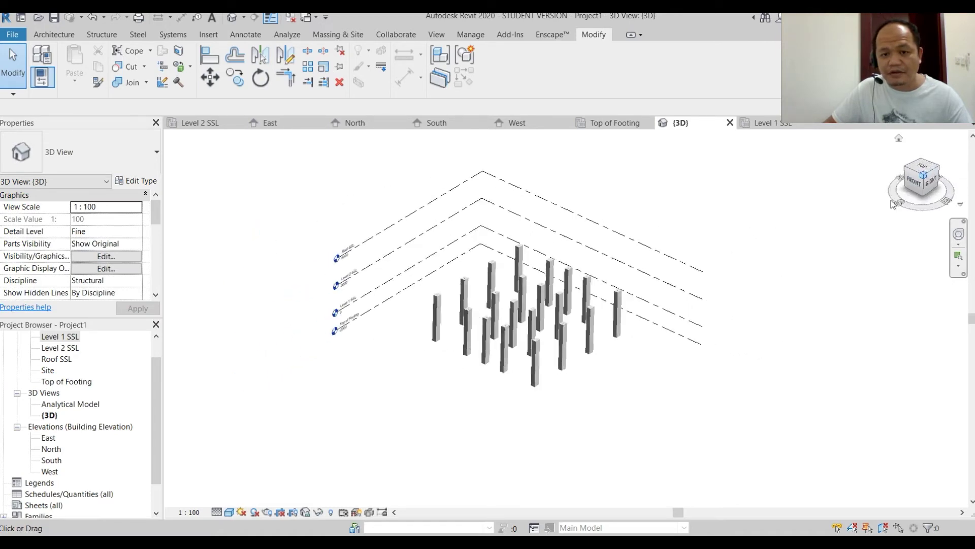
scroll(627, 396, up, 4)
middle_drag(666, 428, 659, 450)
scroll(665, 426, down, 3)
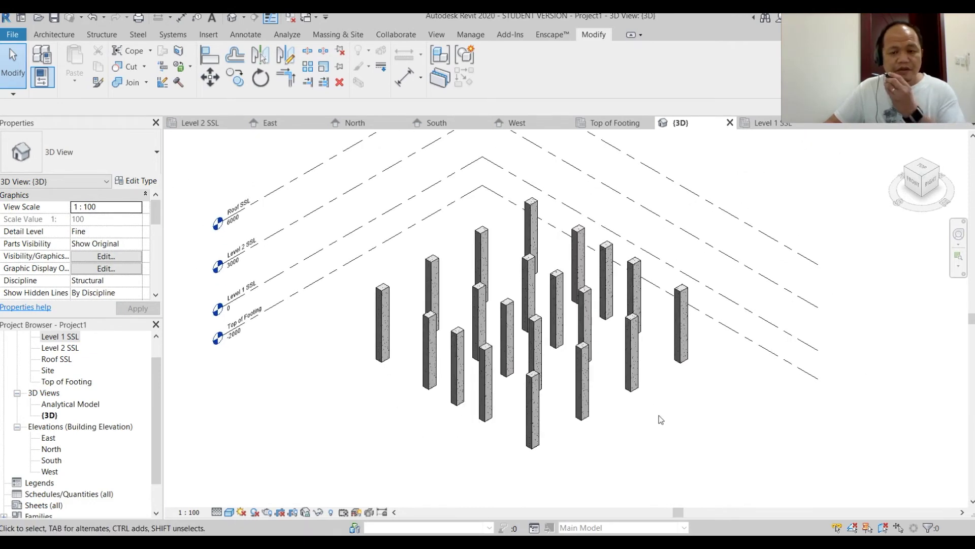
middle_drag(660, 422, 658, 449)
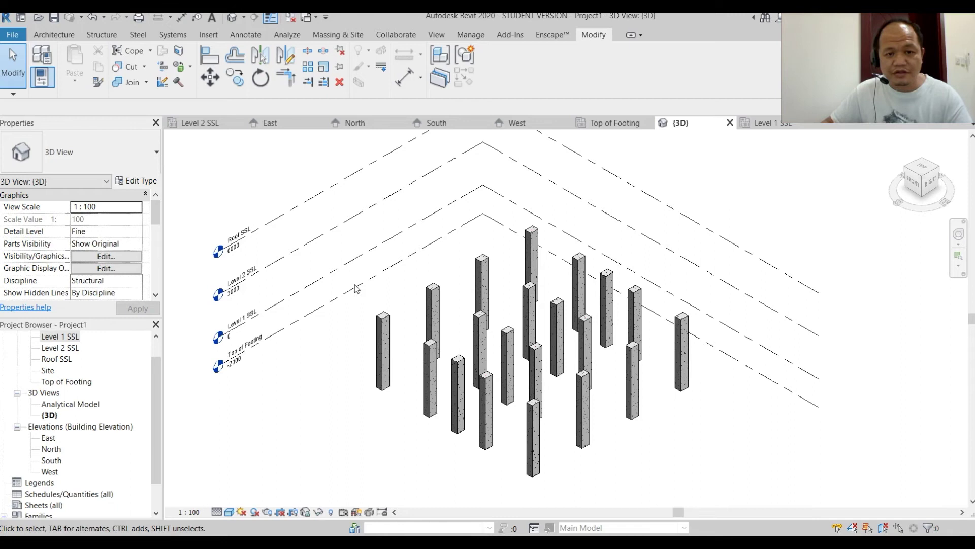
click(374, 123)
middle_drag(566, 407, 434, 414)
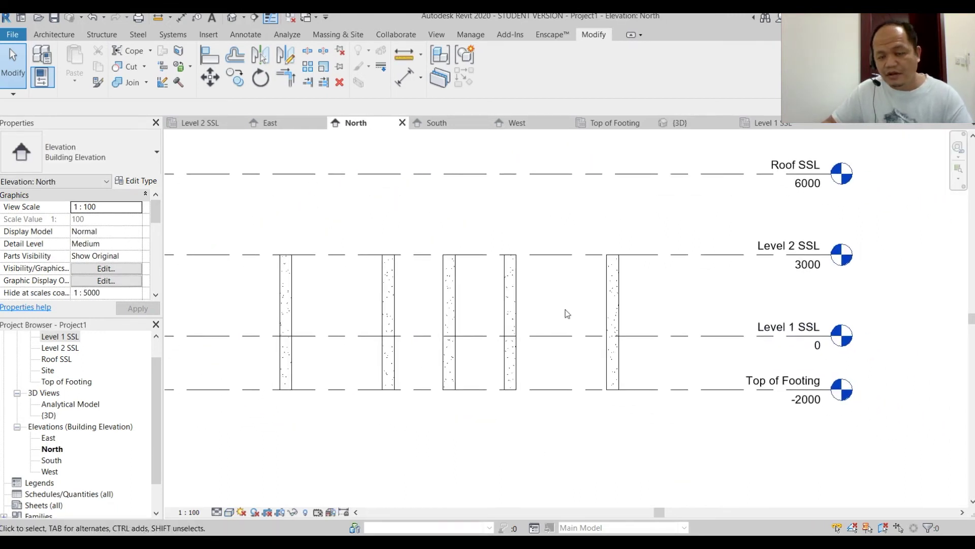
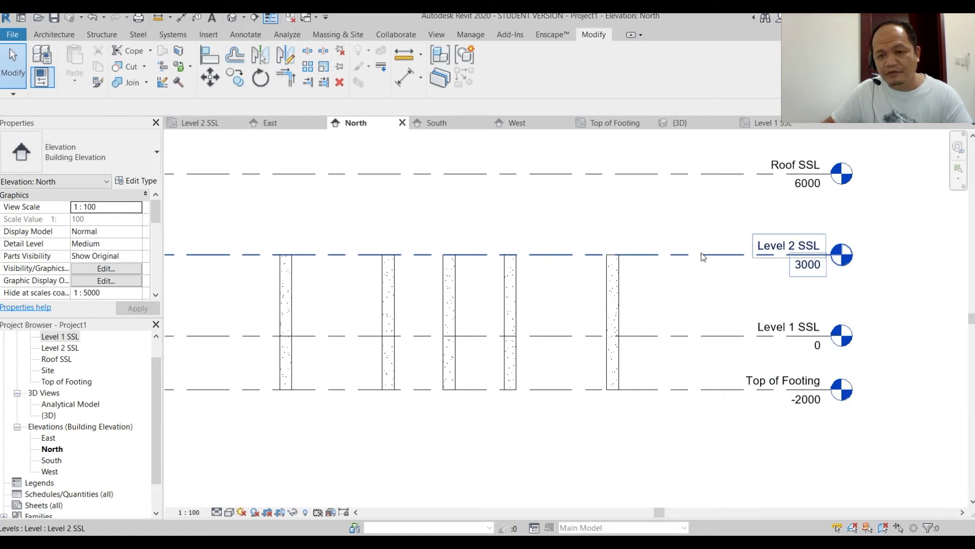
Pan the North elevation so all the columns and levels are framed.
mouse_move(701, 280)
middle_down()
mouse_move(710, 294)
mouse_move(724, 268)
middle_up()
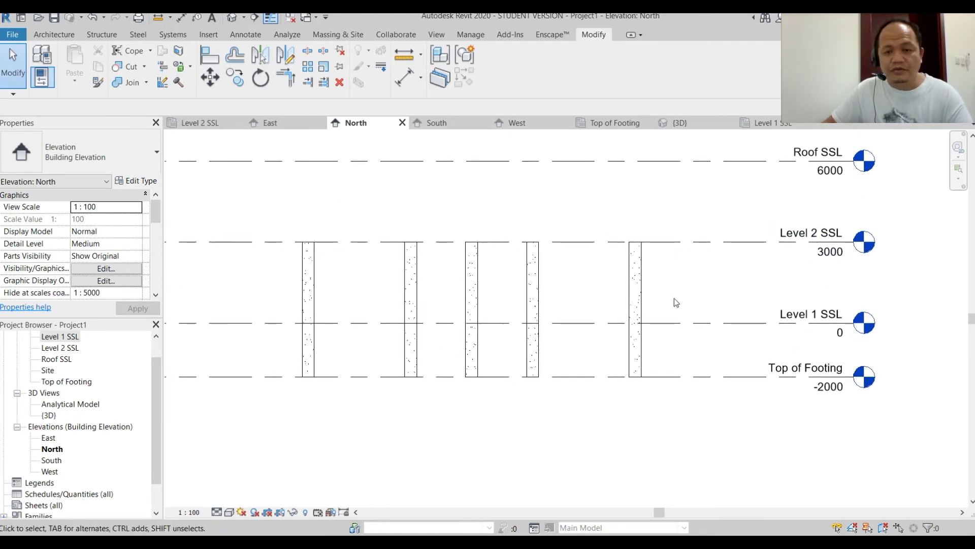
middle_drag(675, 302, 736, 300)
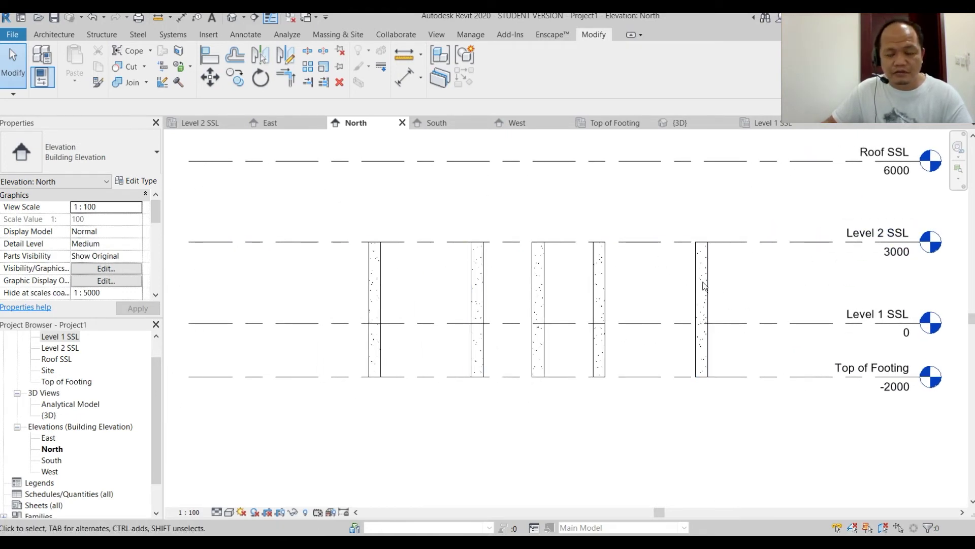
middle_drag(737, 320, 729, 344)
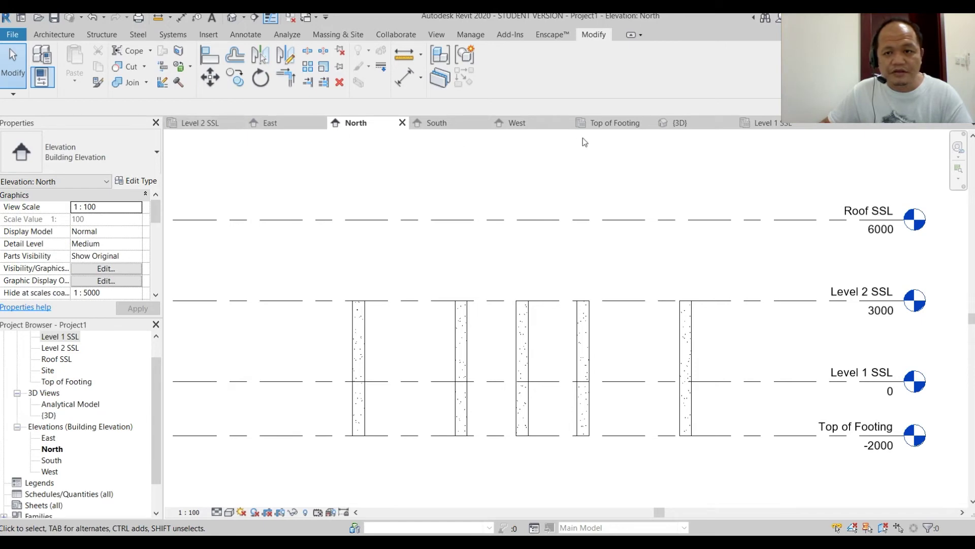
In the 3D view, select all 20 concrete columns as instances across the entire project.
click(699, 120)
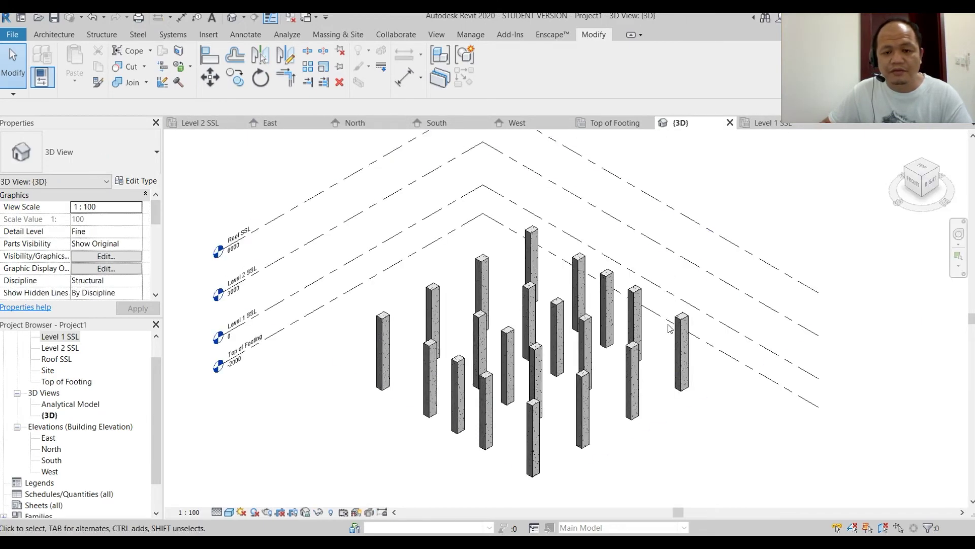
scroll(325, 400, down, 5)
middle_drag(345, 378, 385, 308)
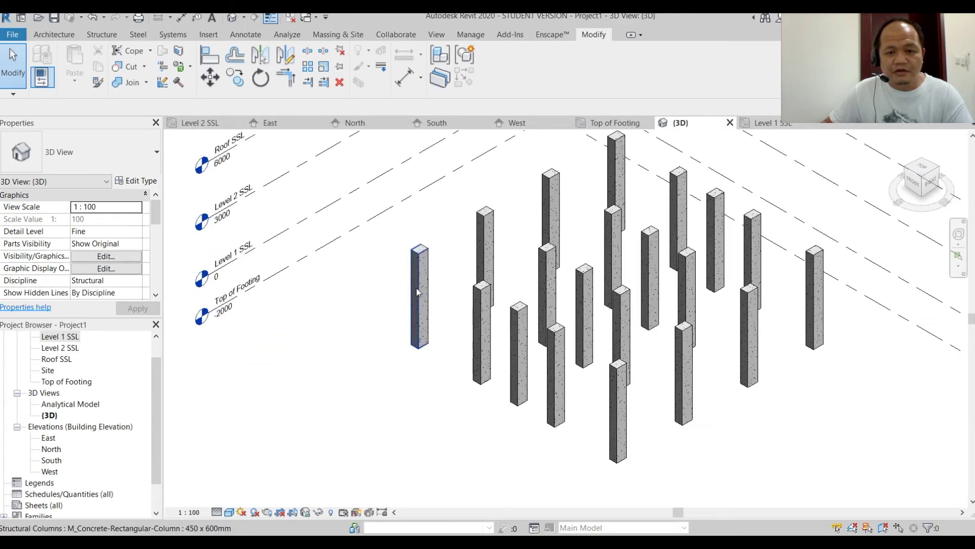
click(411, 310)
right_click(421, 289)
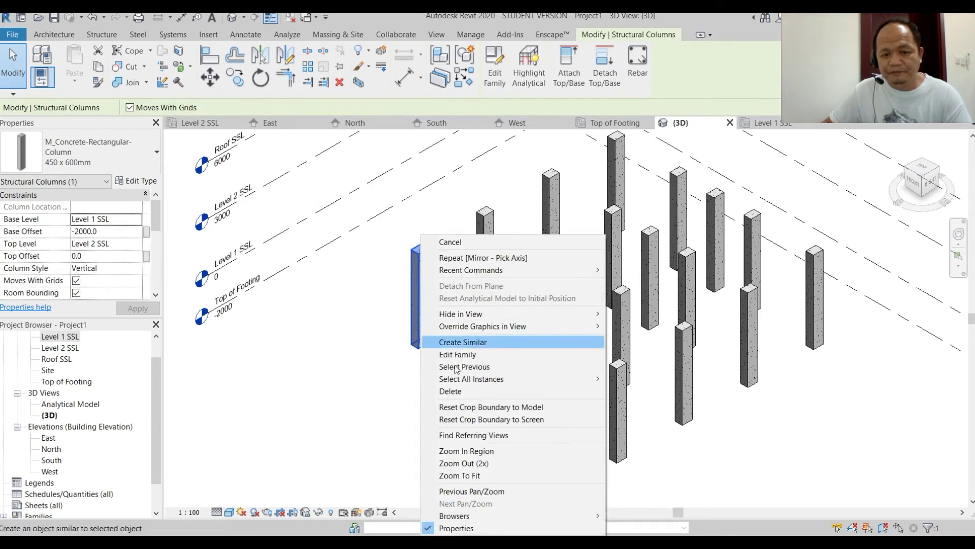
mouse_move(477, 382)
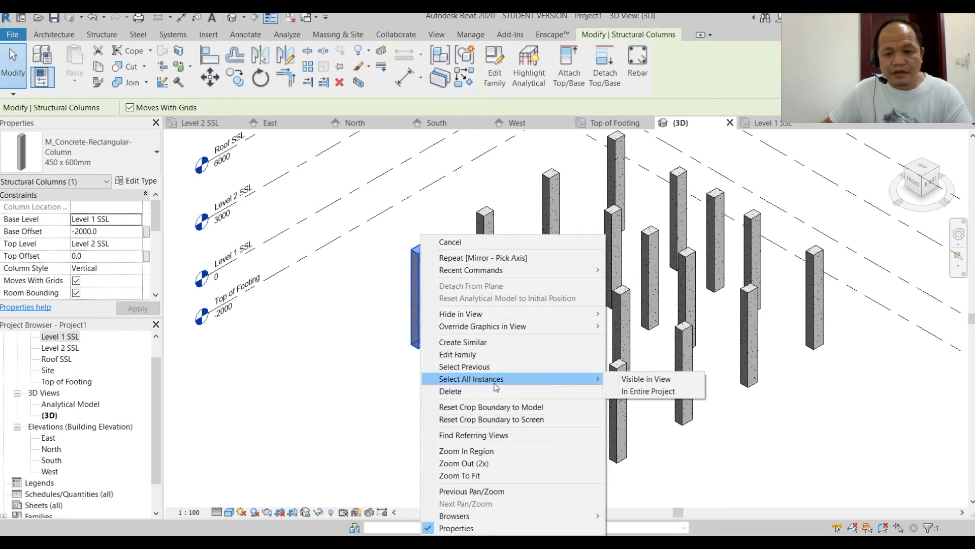
click(661, 392)
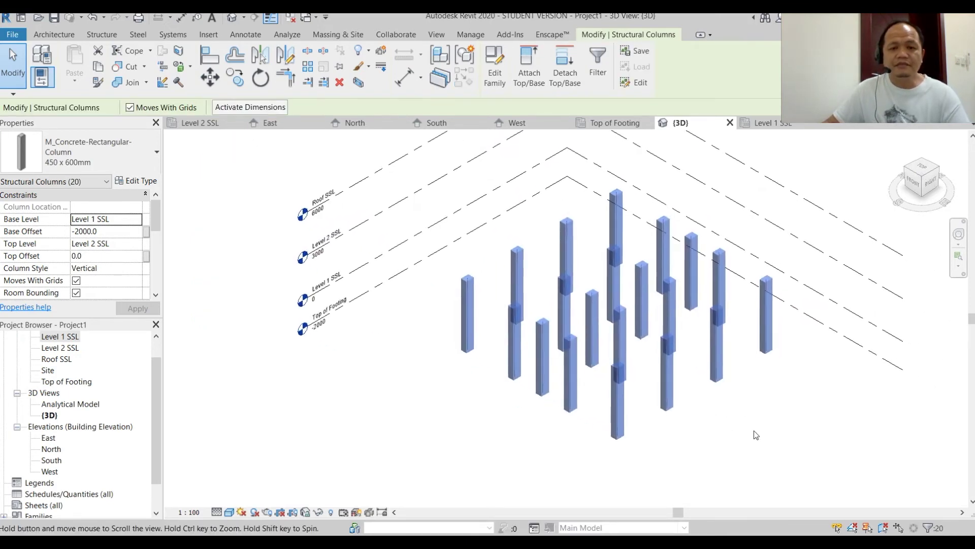
Copy the 20 columns, paste them aligned to Level 2 SSL, and dismiss the warning.
click(99, 67)
click(75, 85)
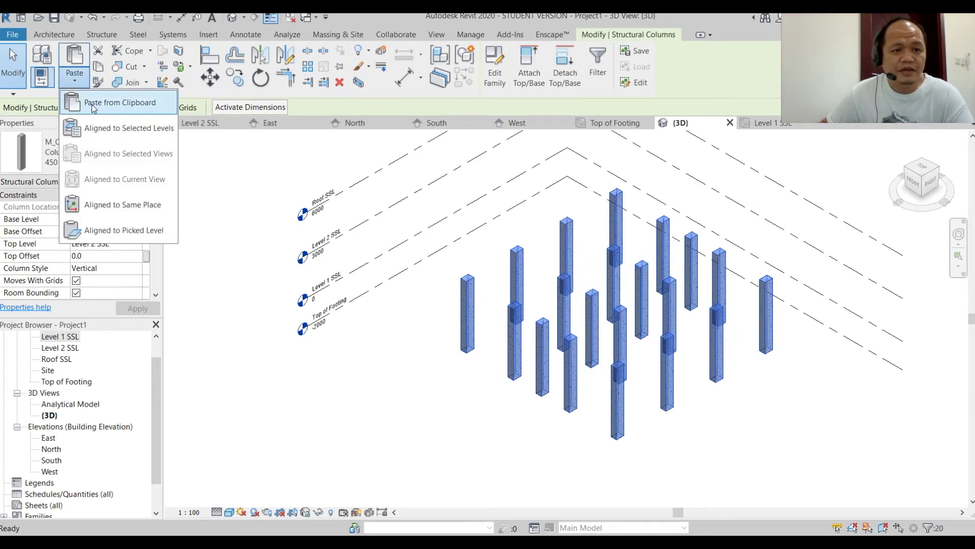
click(115, 129)
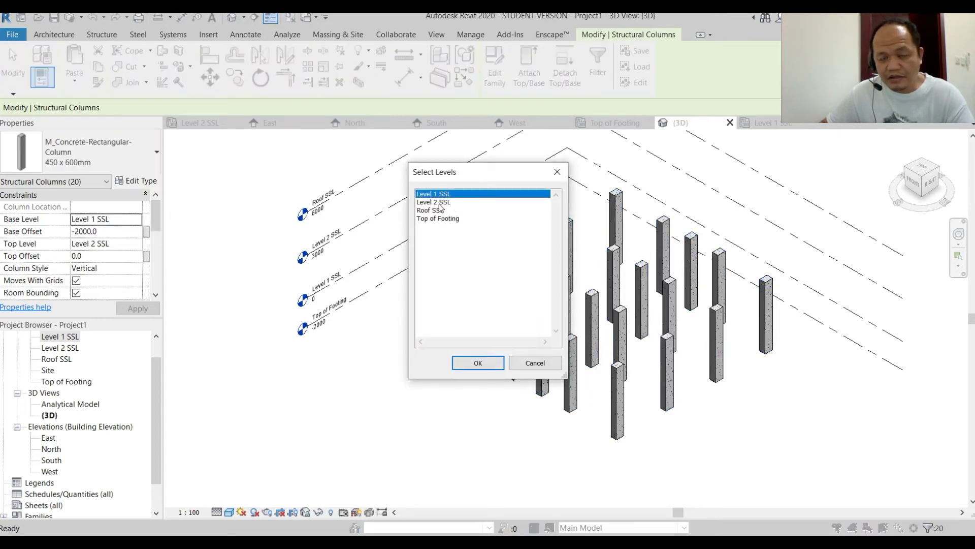
click(441, 203)
click(481, 366)
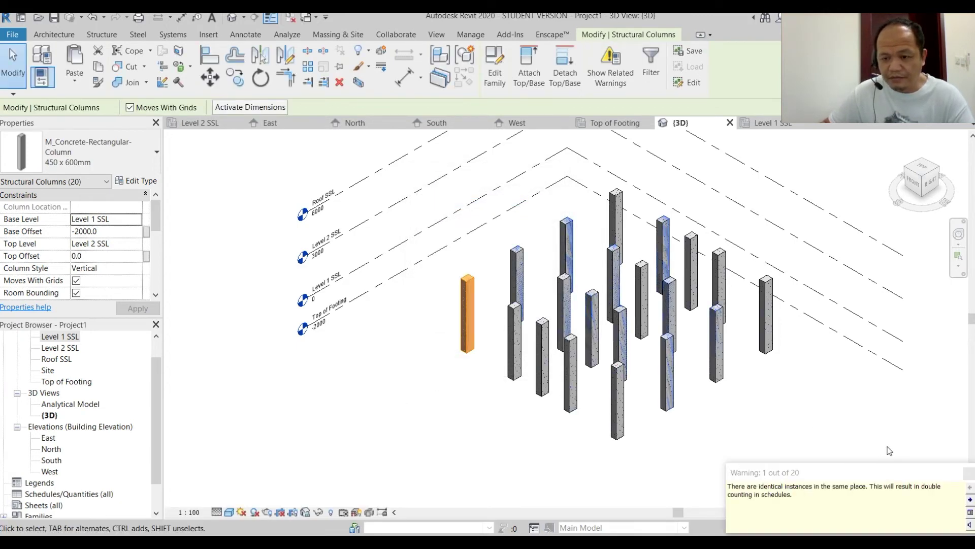
click(969, 476)
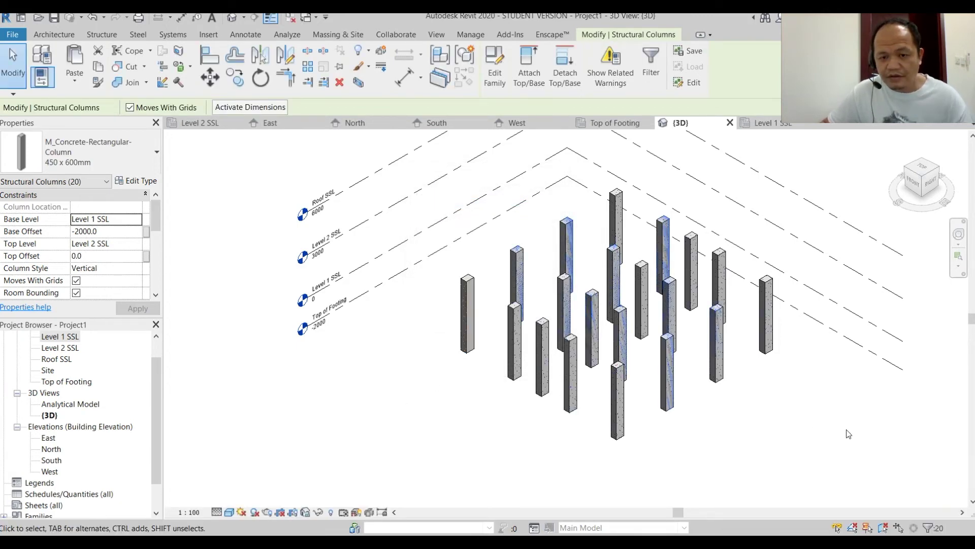
click(704, 408)
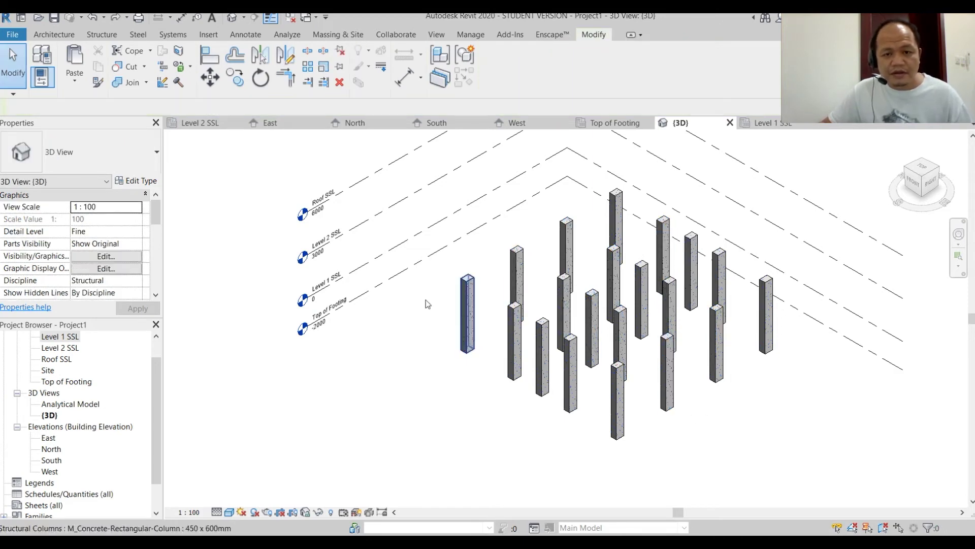
Paste the columns again, aligned to Roof SSL.
click(74, 80)
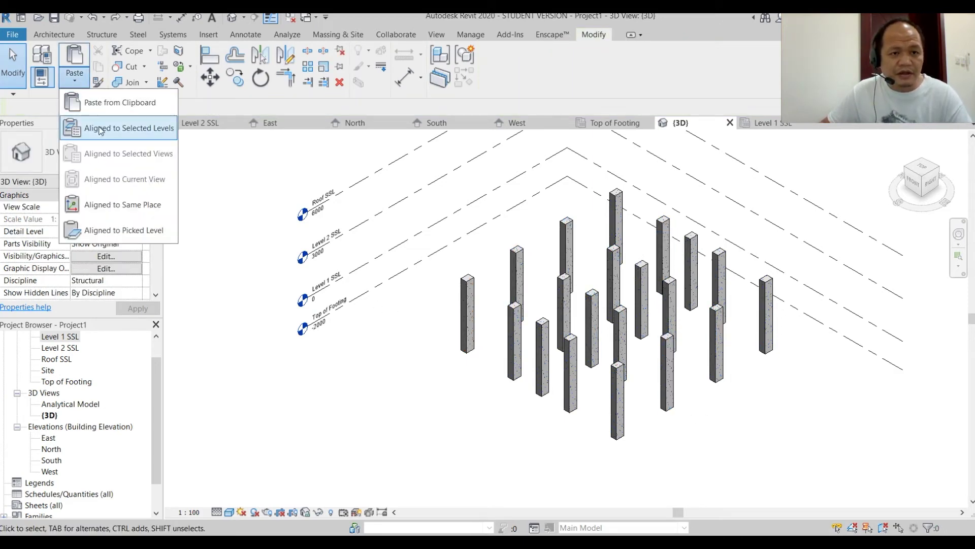
click(116, 126)
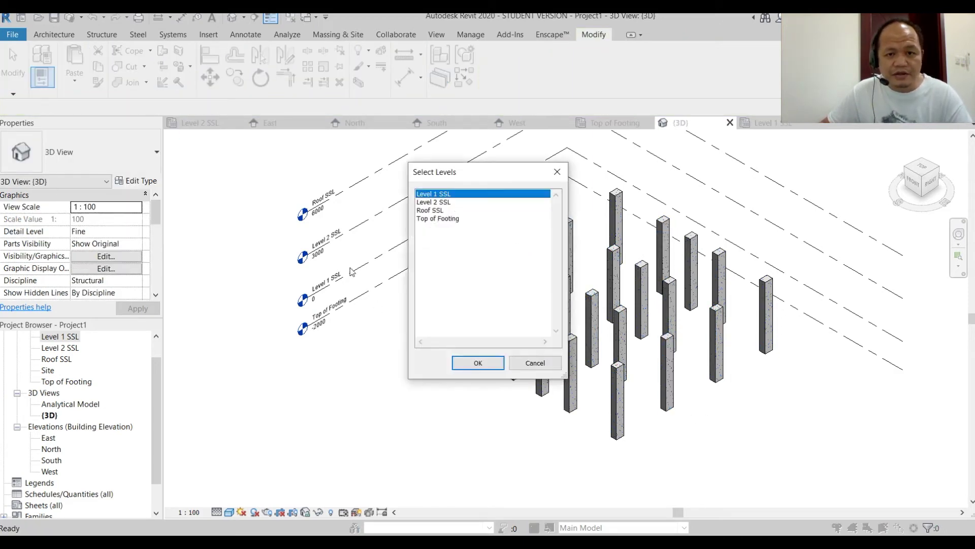
click(440, 211)
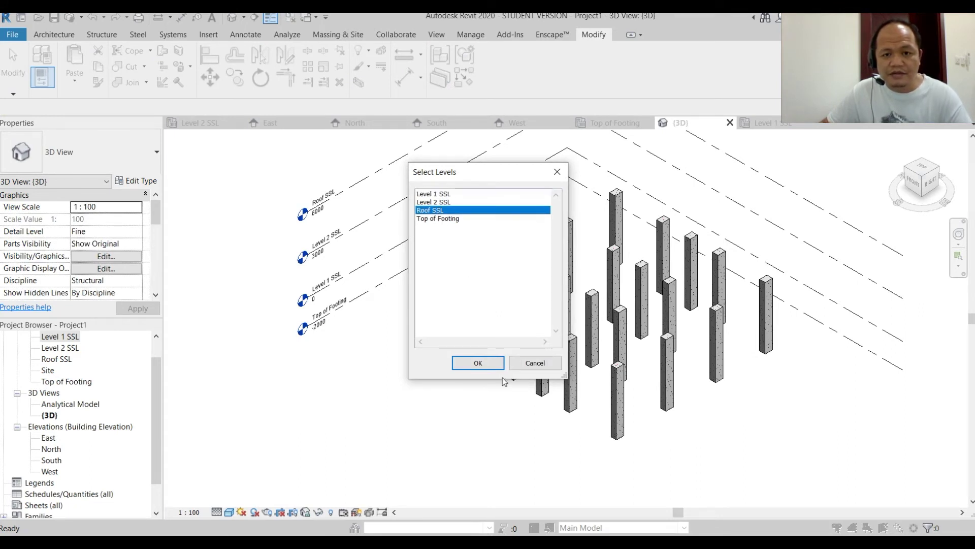
click(478, 363)
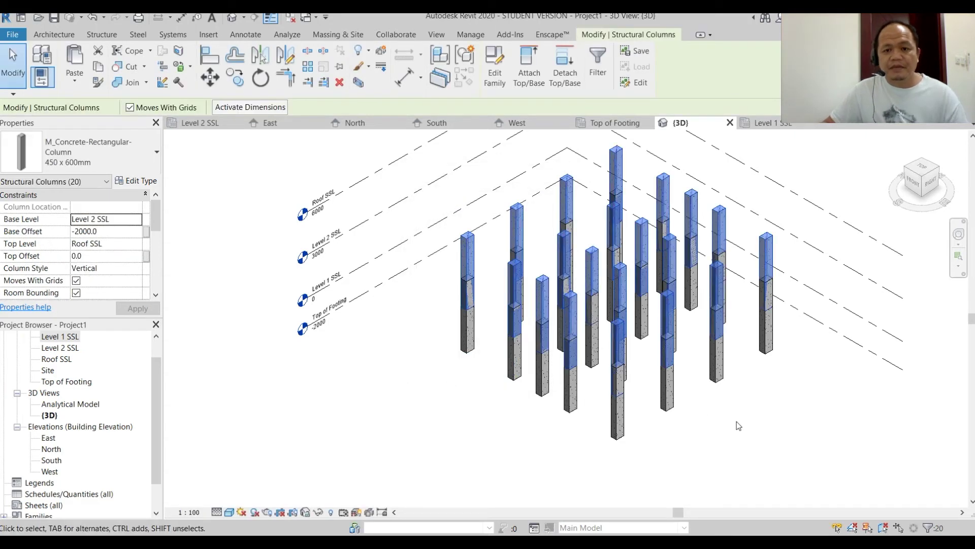
Orbit around the stacked columns, check one upper column's levels, and return to the North elevation.
shift+middle_drag(704, 445, 608, 399)
scroll(468, 398, up, 8)
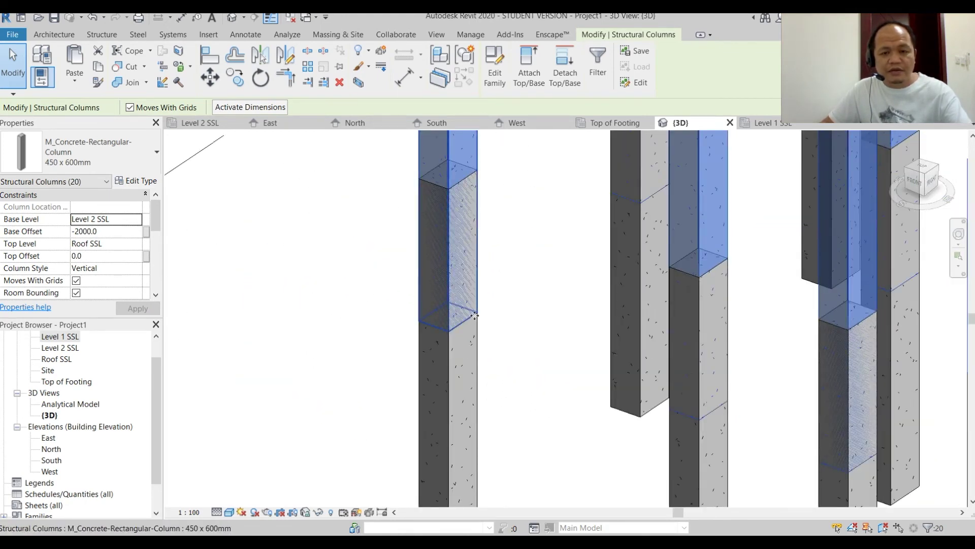
mouse_move(511, 248)
shift+middle_down()
mouse_move(534, 326)
mouse_move(470, 322)
mouse_move(521, 324)
mouse_move(498, 251)
shift+middle_up()
click(510, 200)
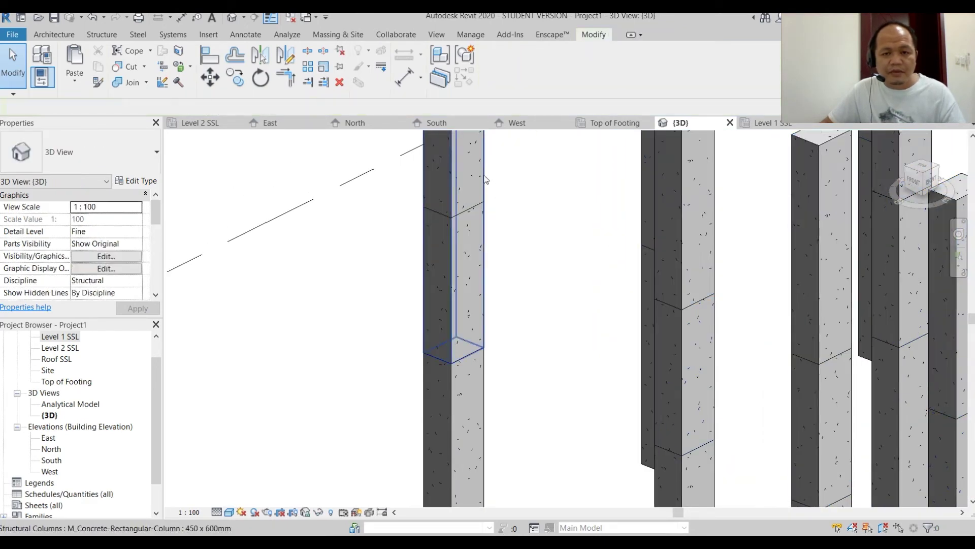
click(471, 261)
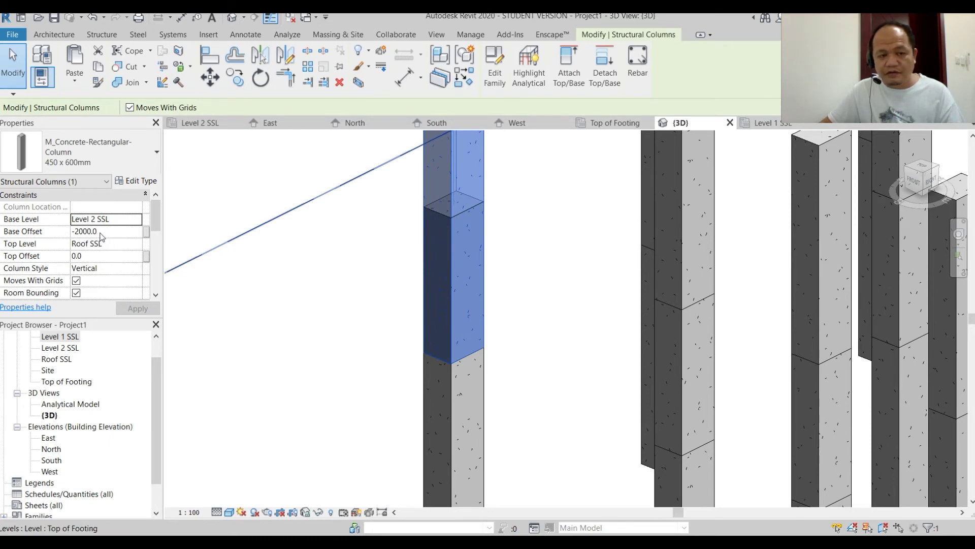
click(546, 315)
scroll(546, 315, down, 6)
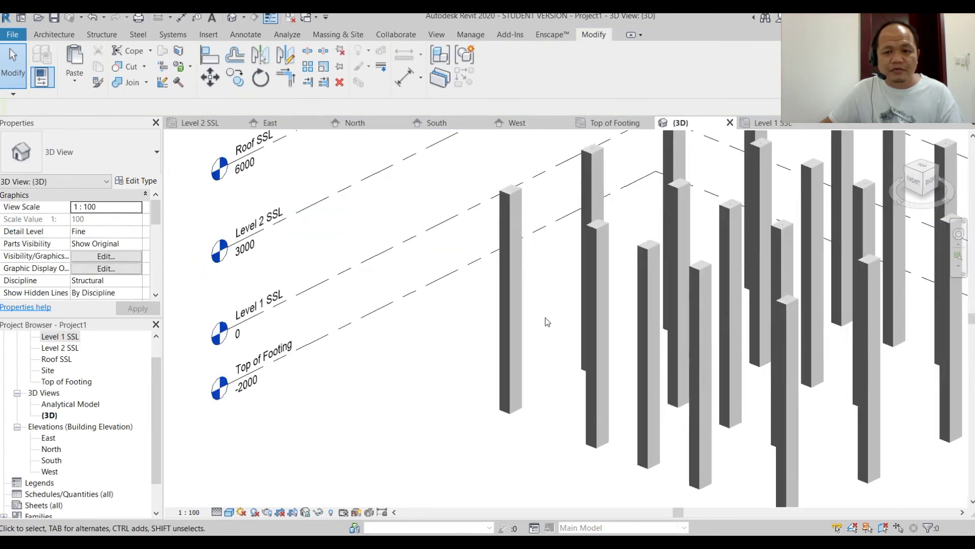
click(392, 124)
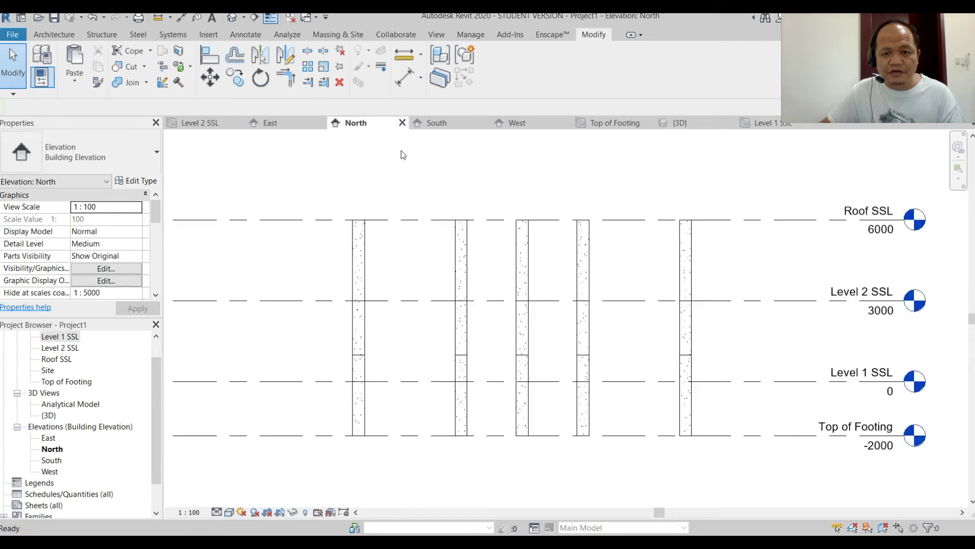
Select the 20 upper columns and set their Base Offset to 0 so they start at Level 2 SSL.
drag(302, 156, 724, 384)
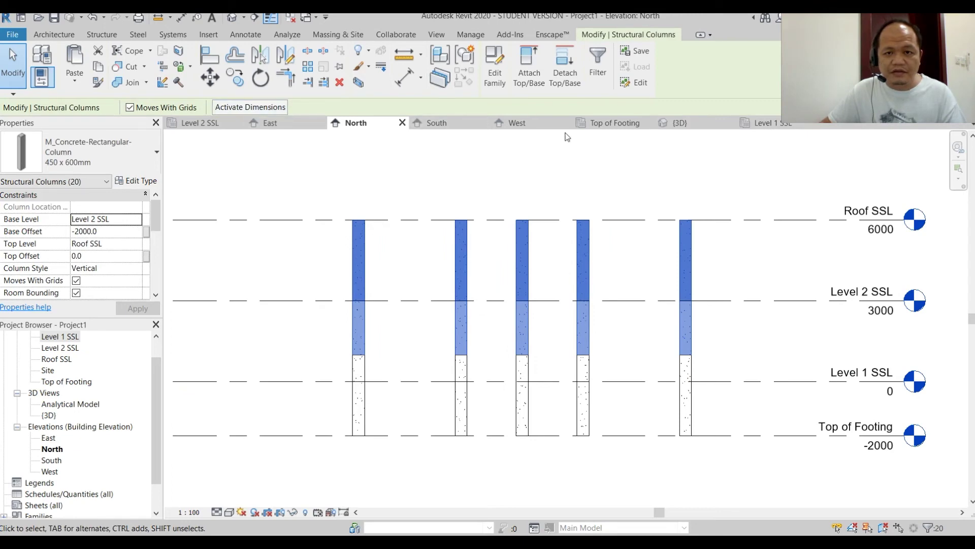
click(698, 123)
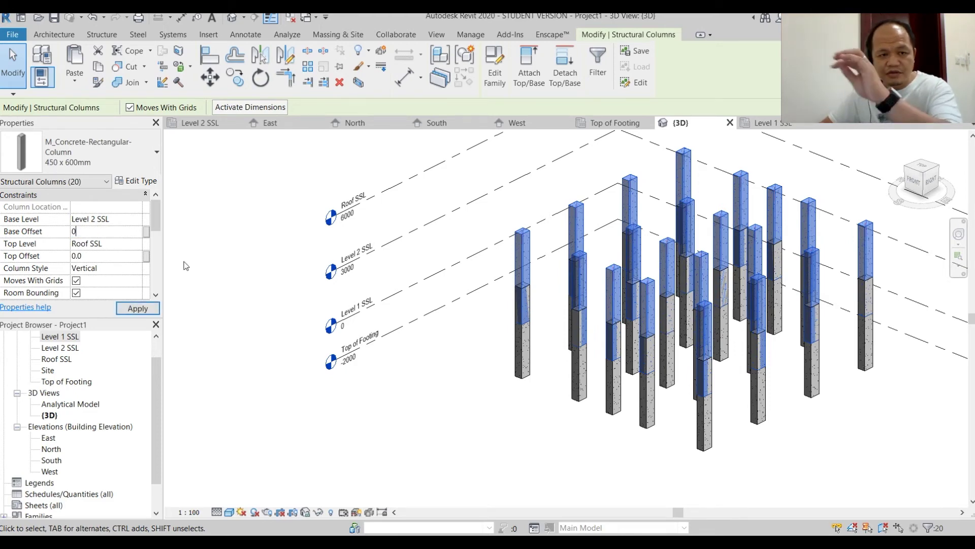
click(475, 427)
scroll(557, 286, up, 6)
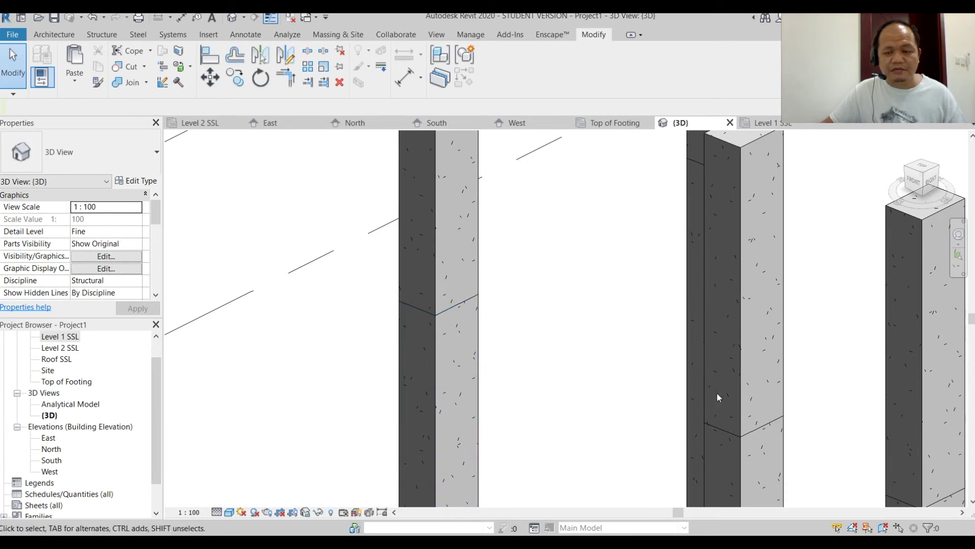
scroll(553, 348, down, 6)
shift+middle_drag(552, 348, 511, 375)
scroll(513, 372, down, 2)
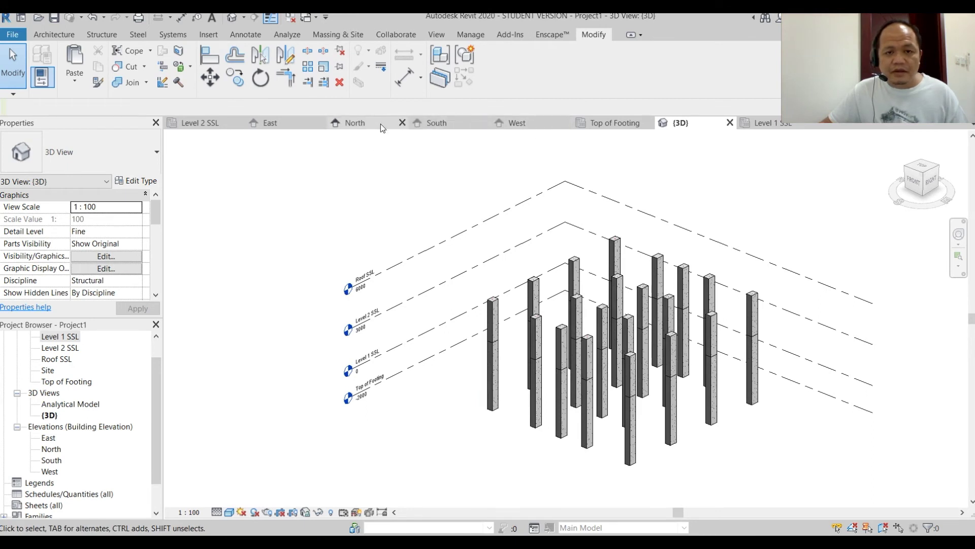
Select all instances of the column type, then clear the selection.
click(498, 312)
right_click(498, 313)
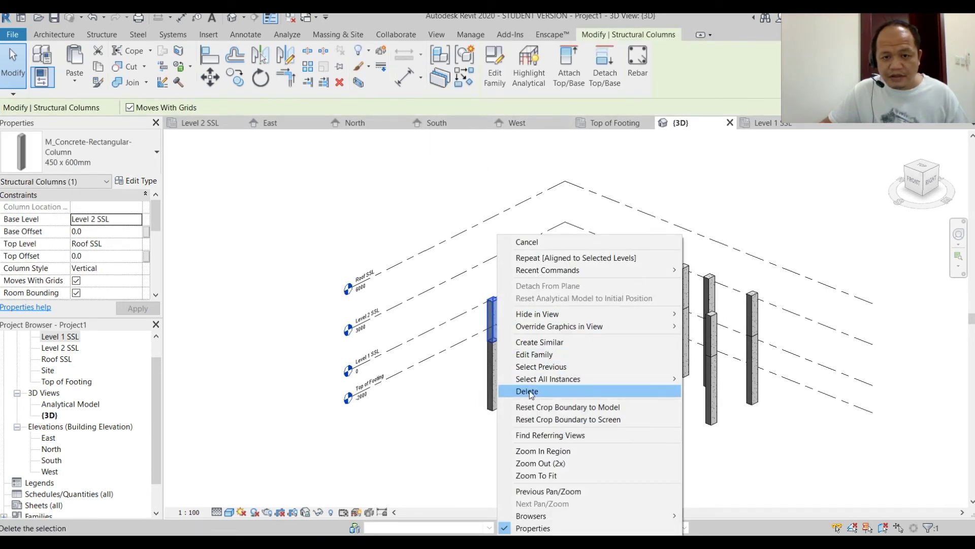
mouse_move(584, 379)
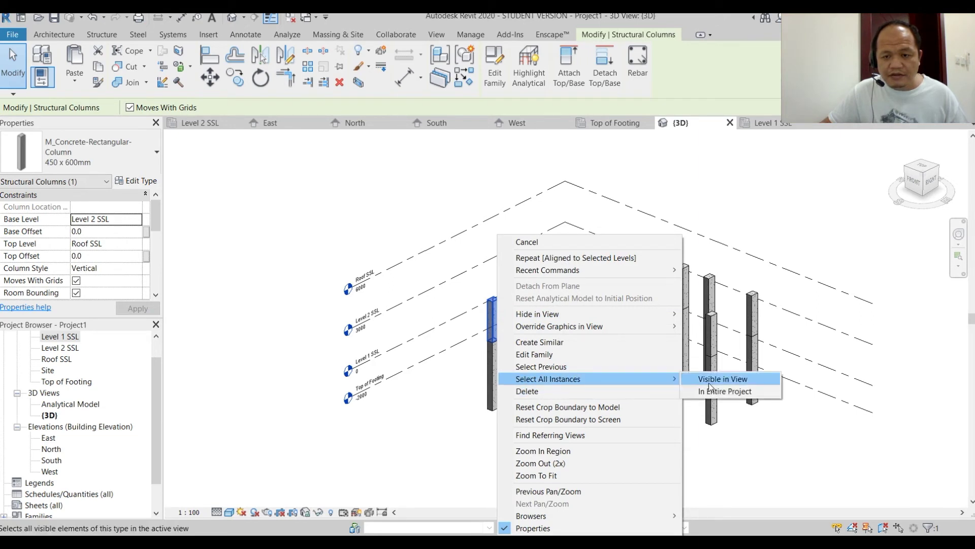
click(737, 391)
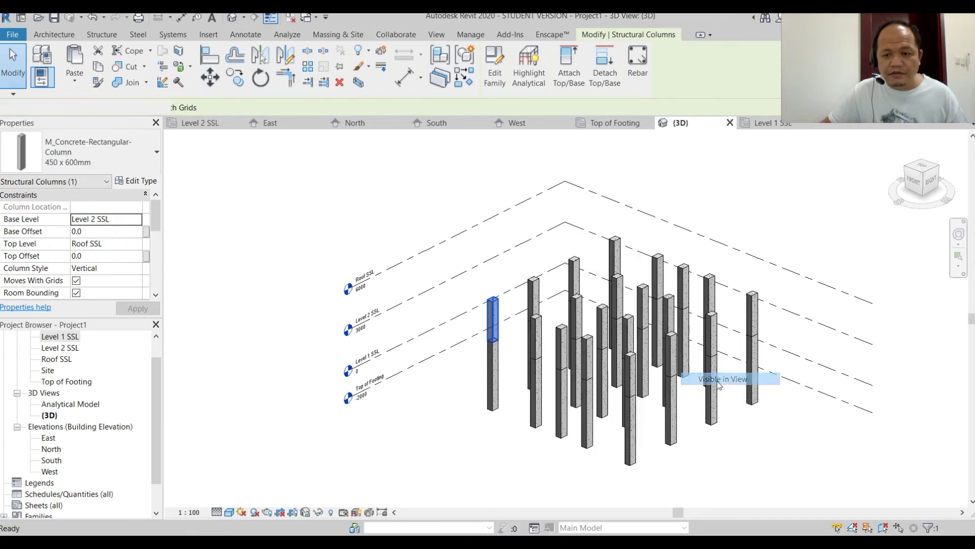
key(Escape)
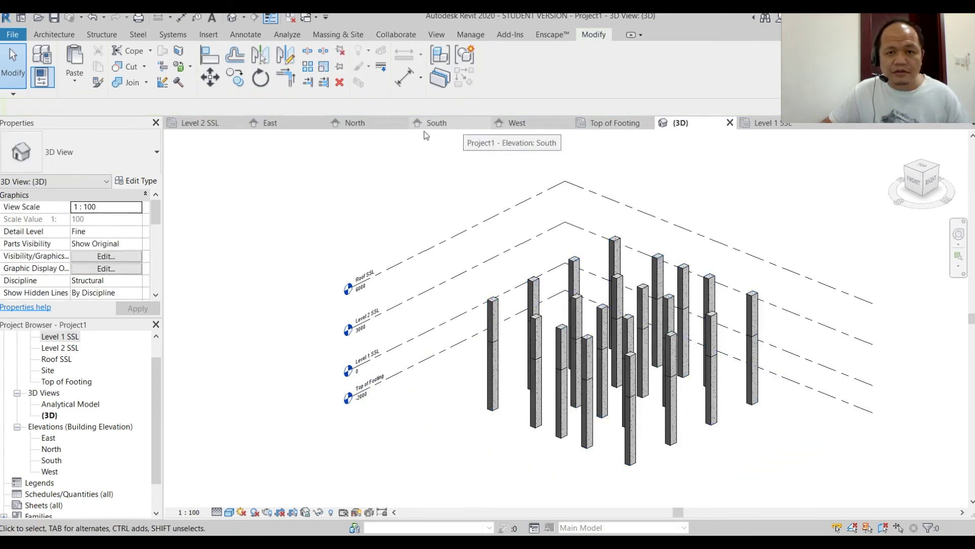
In the South elevation, window-select only the upper-storey columns above Level 2 SSL.
click(457, 122)
scroll(459, 224, down, 2)
drag(291, 163, 579, 296)
click(676, 122)
Zoom and pan the 3D view to check the 20 selected upper columns.
scroll(695, 403, up, 3)
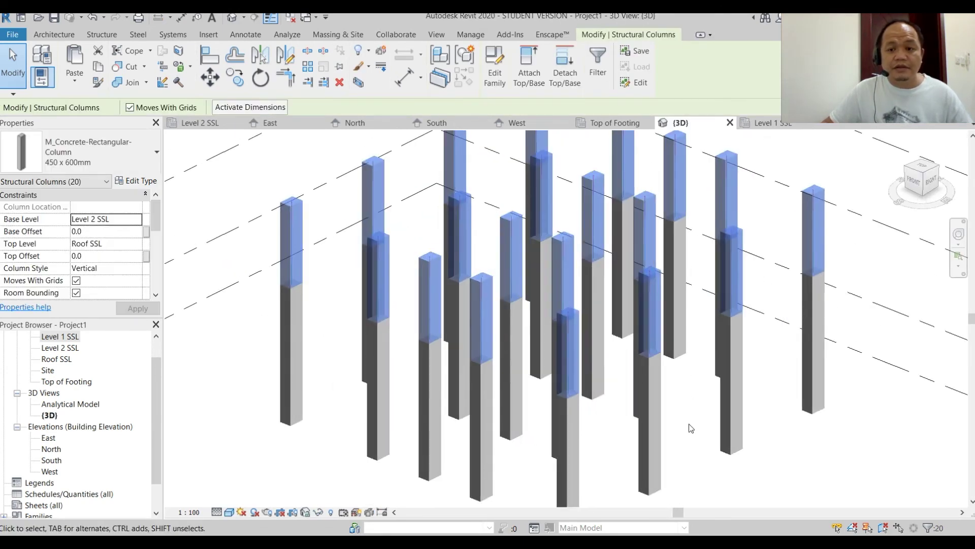
middle_drag(689, 423, 684, 444)
scroll(703, 457, down, 1)
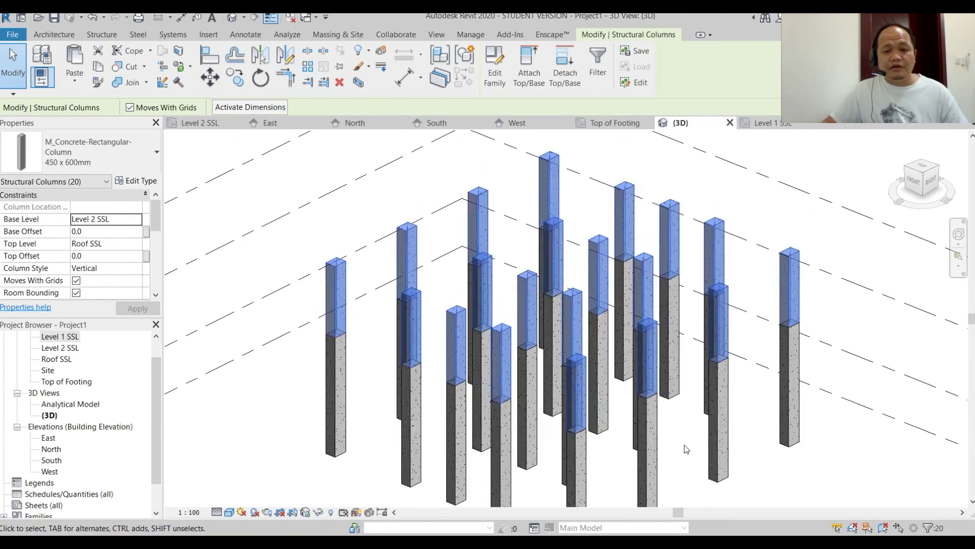
scroll(364, 361, up, 5)
middle_drag(358, 314, 456, 376)
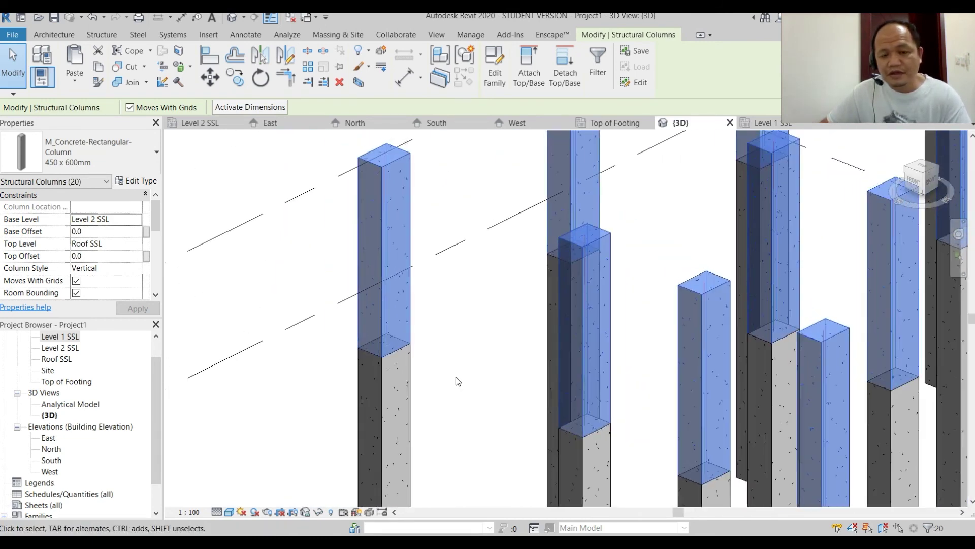
scroll(495, 409, down, 3)
scroll(460, 315, up, 2)
middle_drag(459, 316, 458, 305)
scroll(427, 242, up, 2)
scroll(479, 343, up, 1)
middle_drag(479, 343, 487, 367)
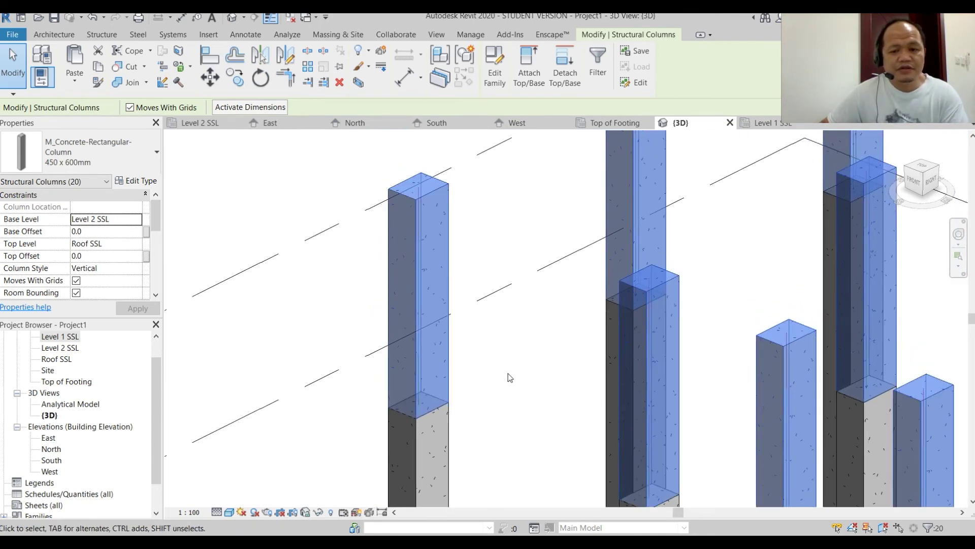
scroll(510, 377, down, 4)
middle_drag(509, 383, 475, 339)
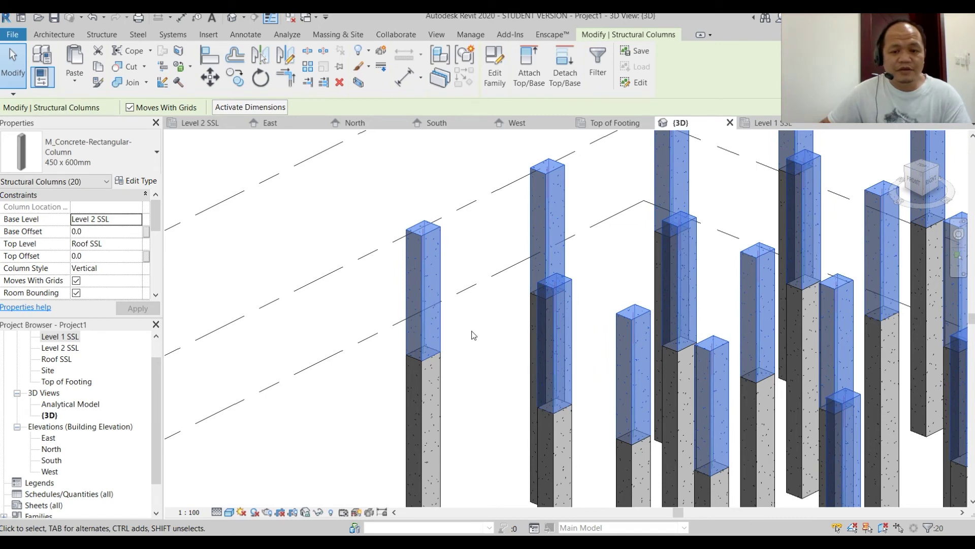
middle_drag(477, 404, 486, 304)
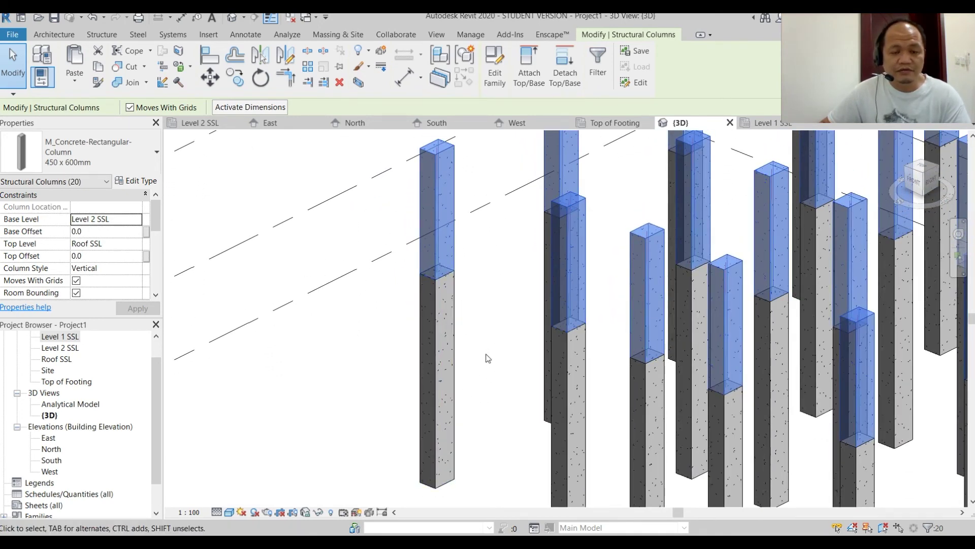
Change the selected upper columns to M_Concrete-Rectangular-Column 300 x 450mm and inspect the result.
middle_drag(504, 331, 502, 362)
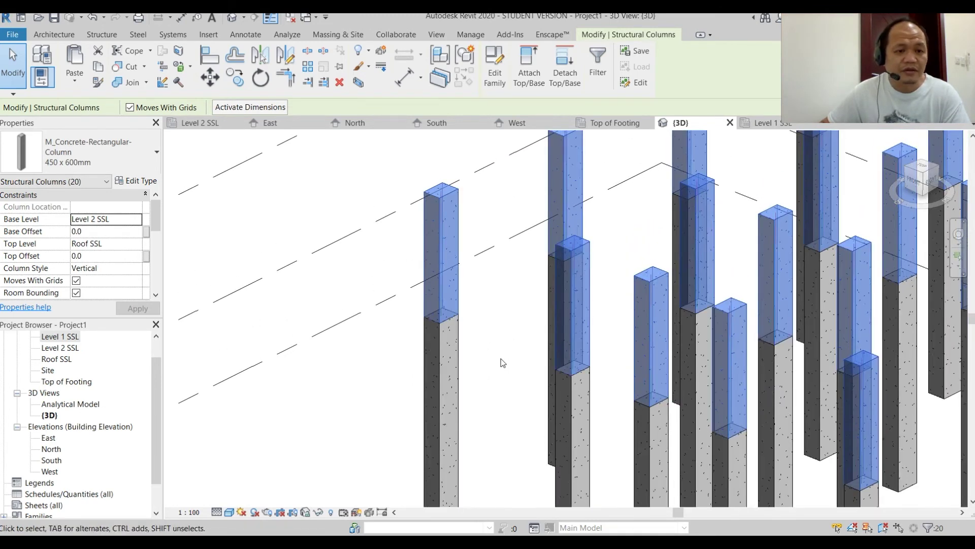
click(136, 160)
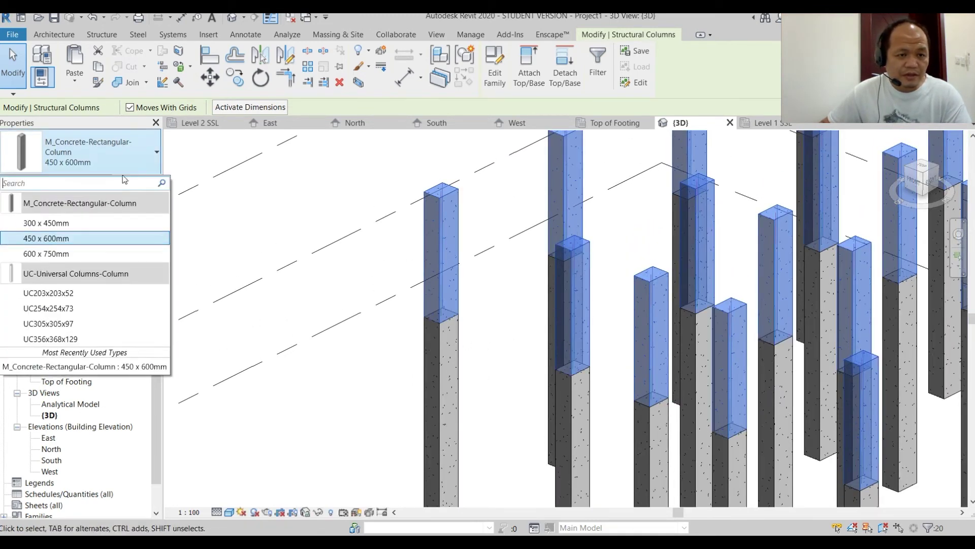
click(66, 223)
scroll(377, 308, up, 5)
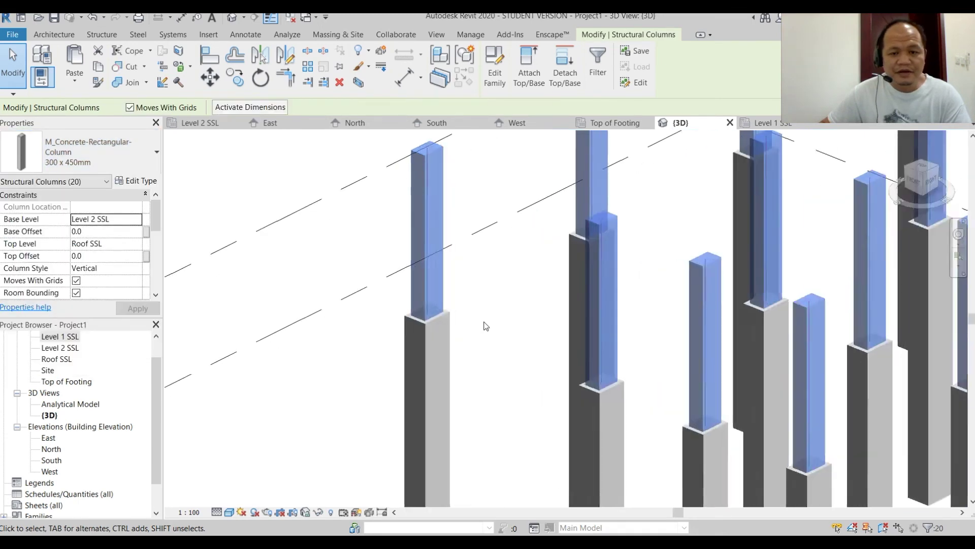
scroll(377, 308, up, 1)
scroll(497, 341, down, 7)
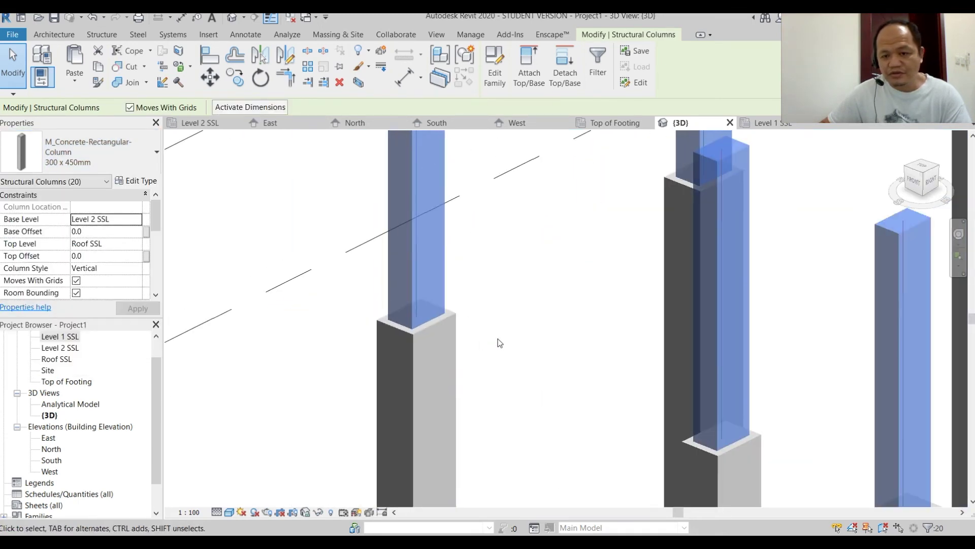
middle_drag(498, 347, 391, 313)
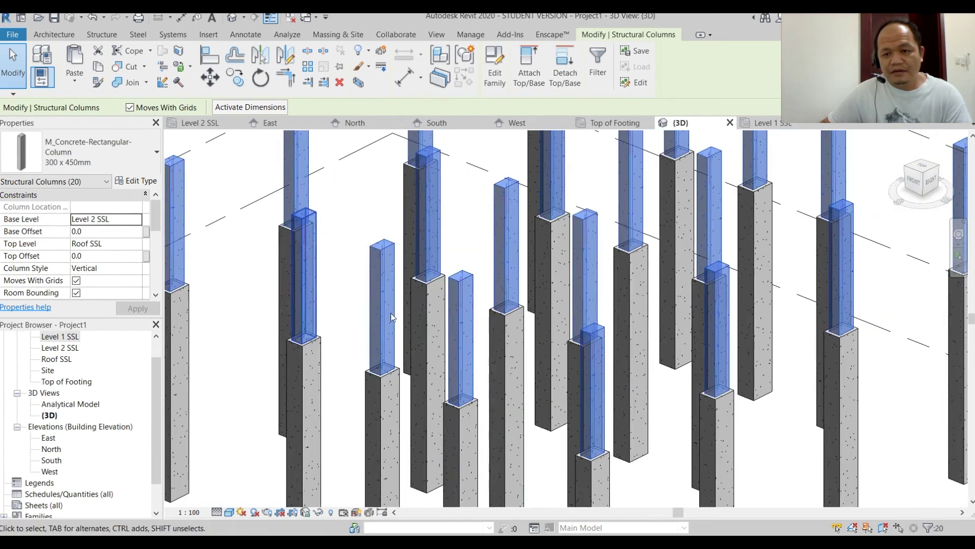
scroll(672, 392, up, 8)
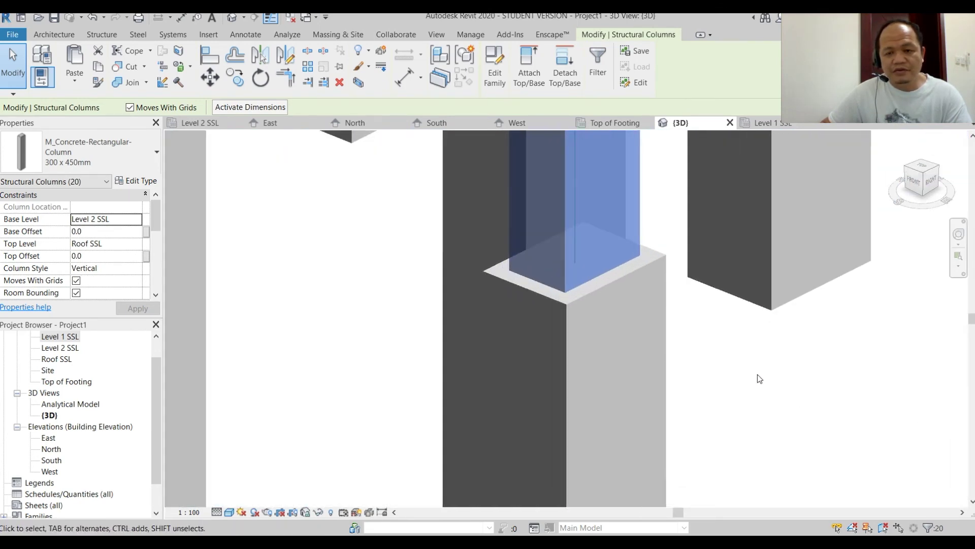
middle_drag(755, 389, 734, 399)
scroll(544, 330, up, 3)
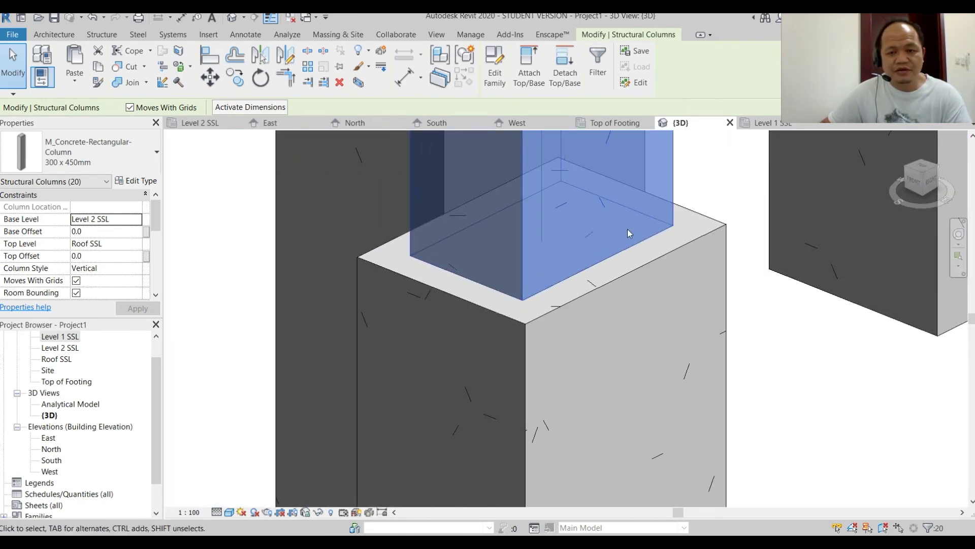
scroll(691, 260, down, 10)
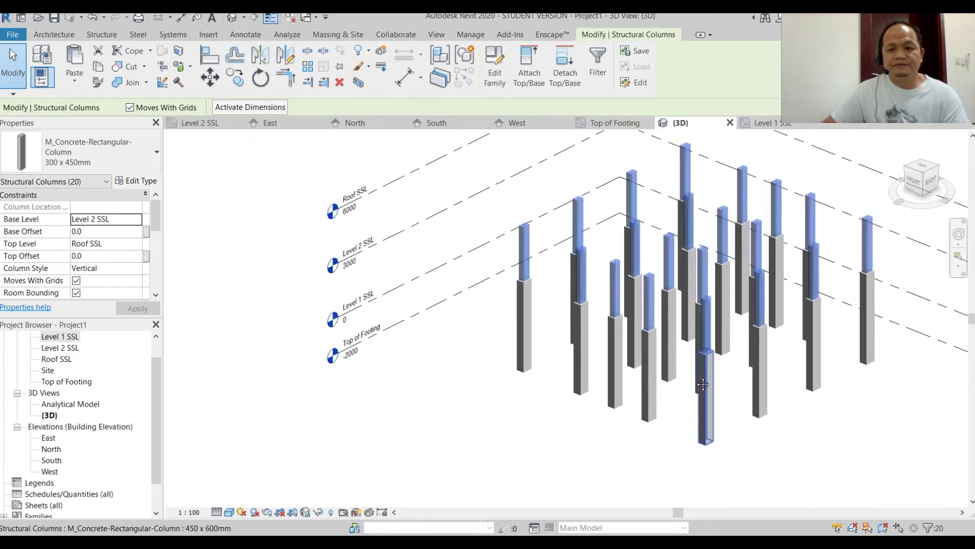
click(767, 456)
shift+middle_drag(767, 442, 940, 453)
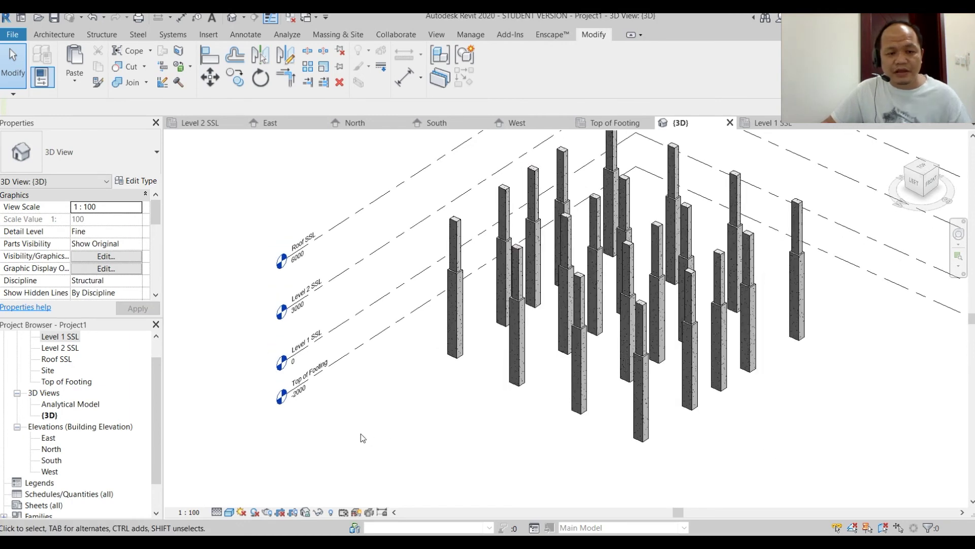
In the Top of Footing plan, start an isolated footing of type M_Footing-Rectangular 1800 x 1200 x 450mm.
double_click(68, 382)
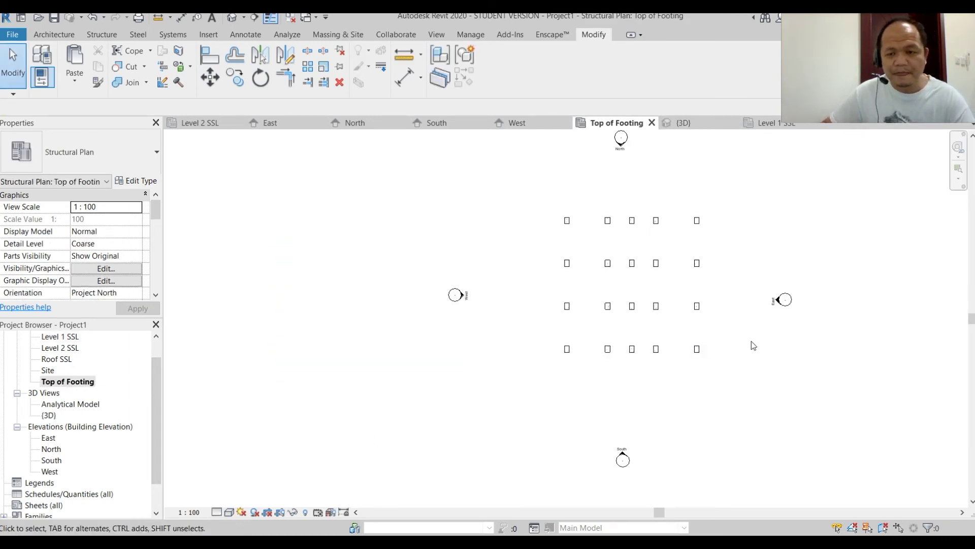
middle_drag(747, 361, 740, 463)
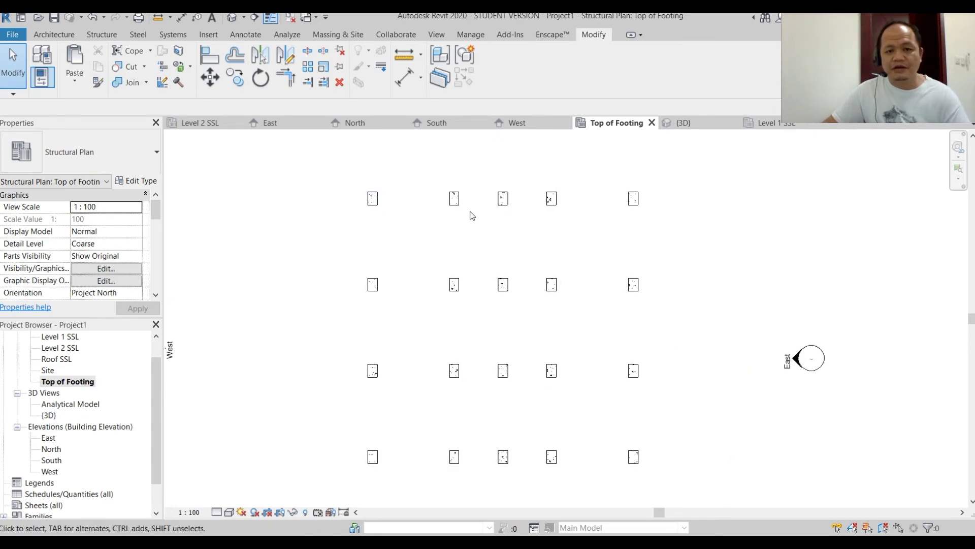
scroll(737, 266, down, 1)
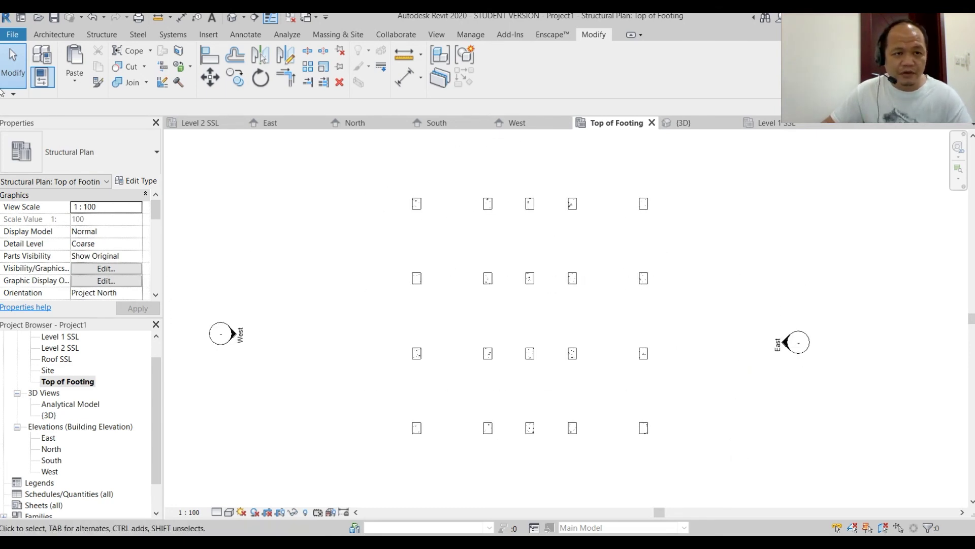
click(102, 34)
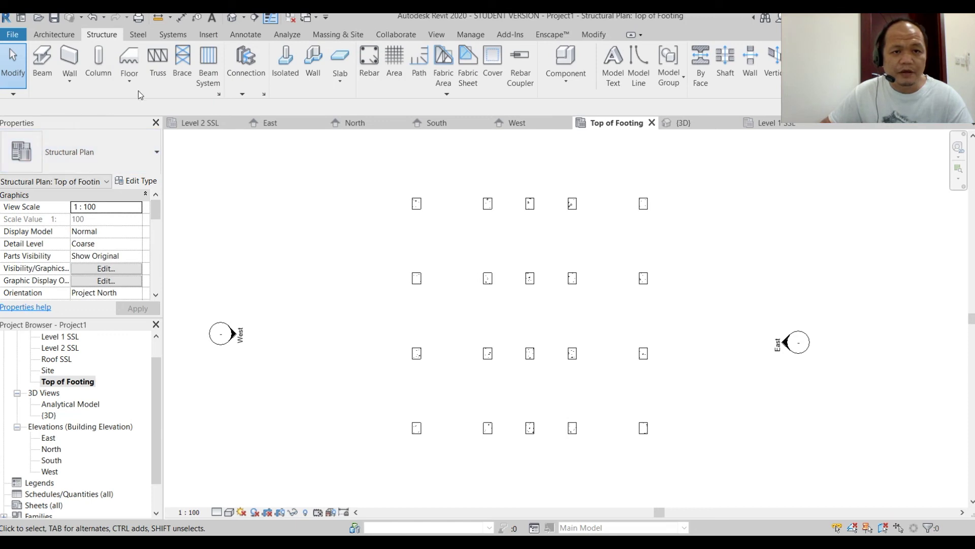
click(285, 66)
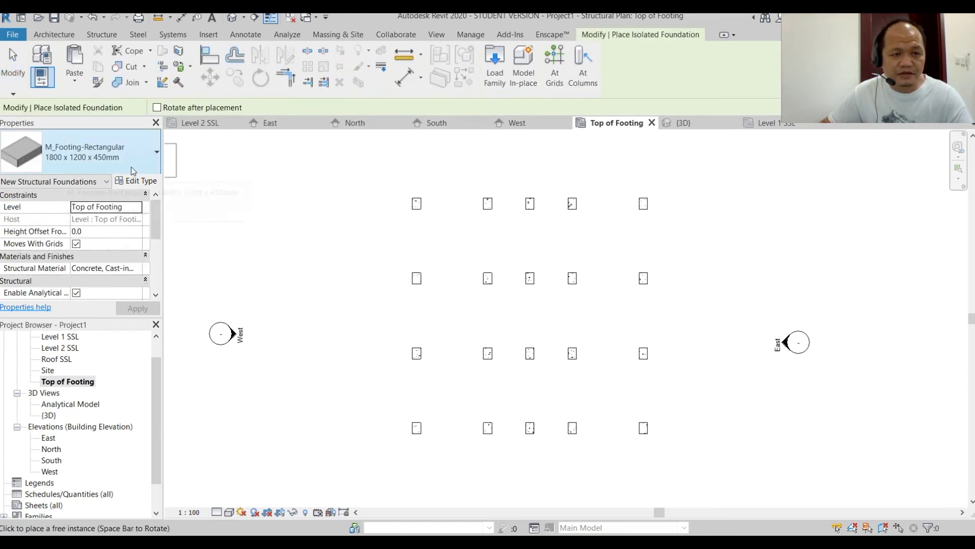
click(148, 161)
mouse_move(60, 227)
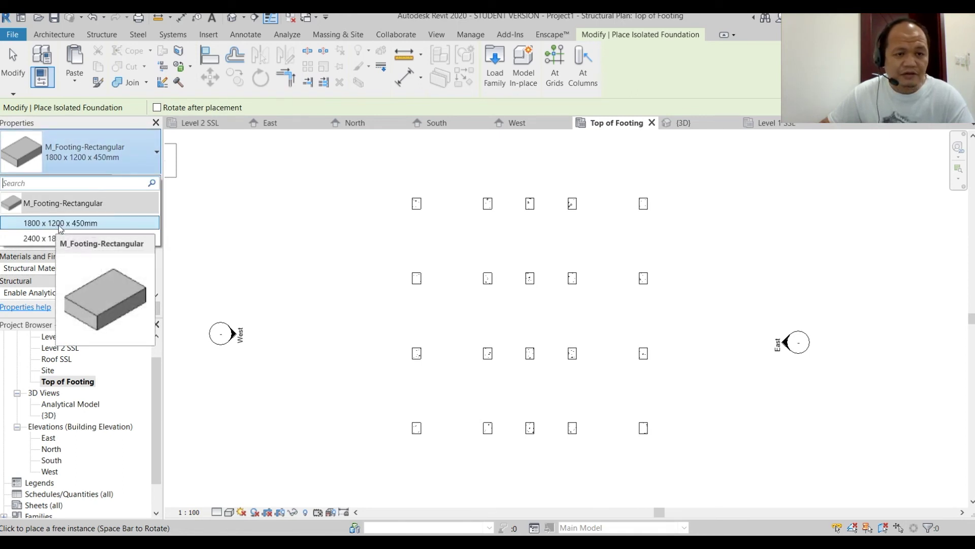
click(61, 227)
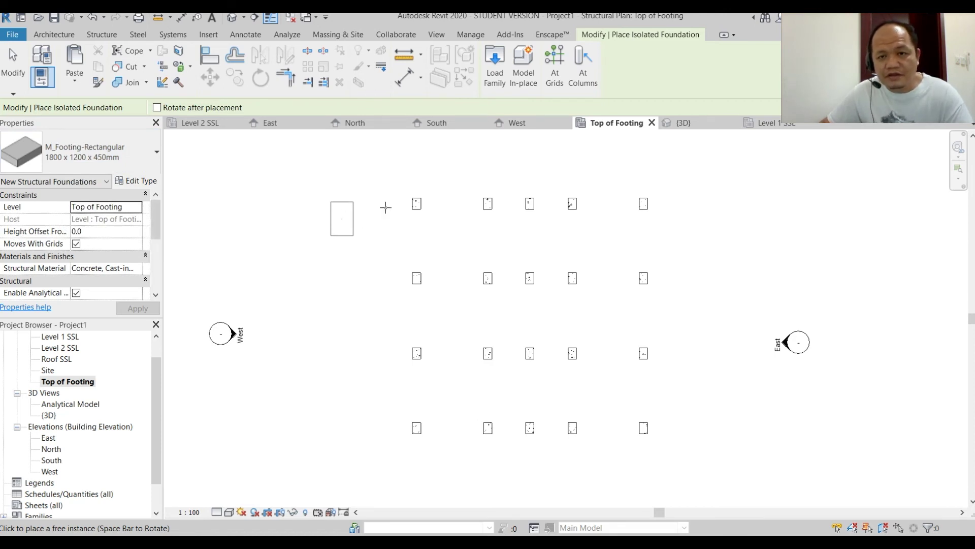
Place footings under all 20 columns at once and view the result in 3D.
click(583, 75)
scroll(485, 162, down, 1)
click(520, 61)
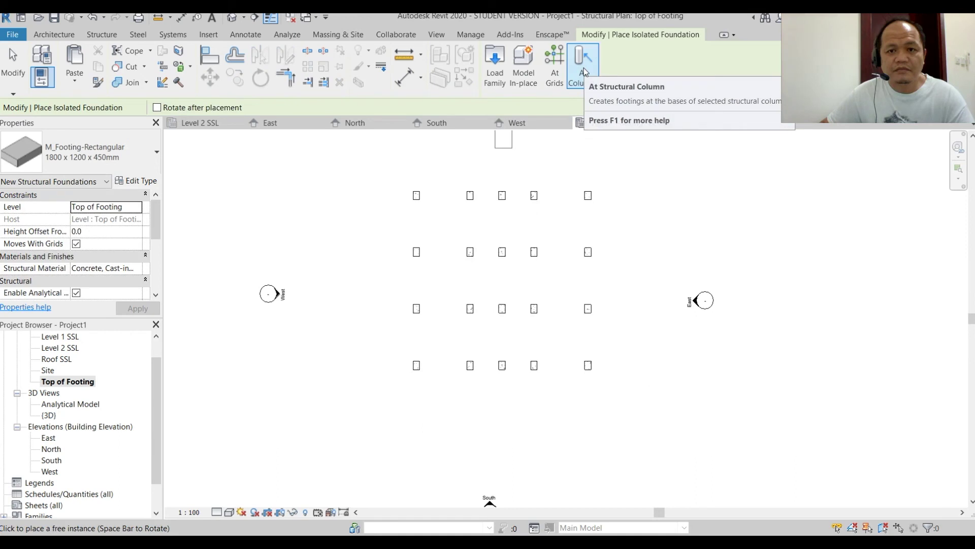
click(584, 71)
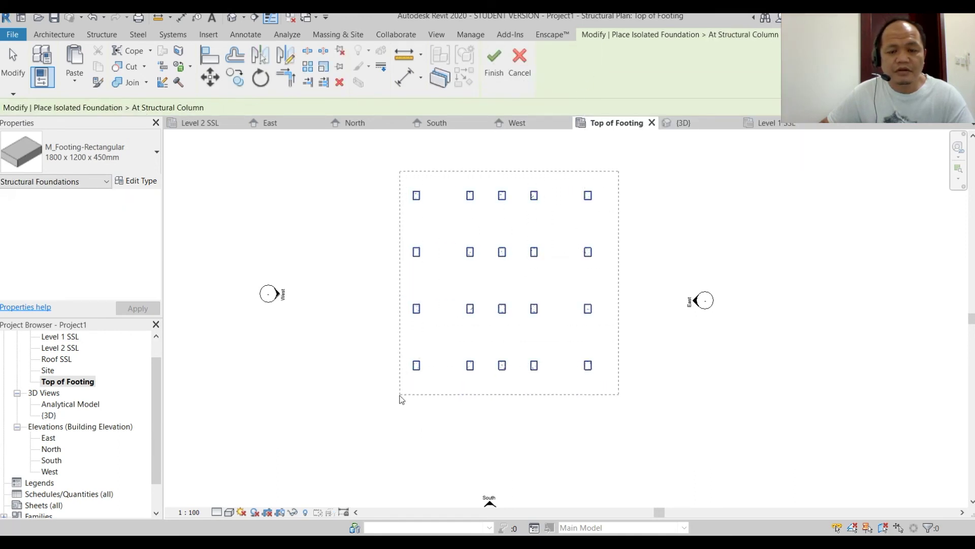
drag(390, 408, 390, 407)
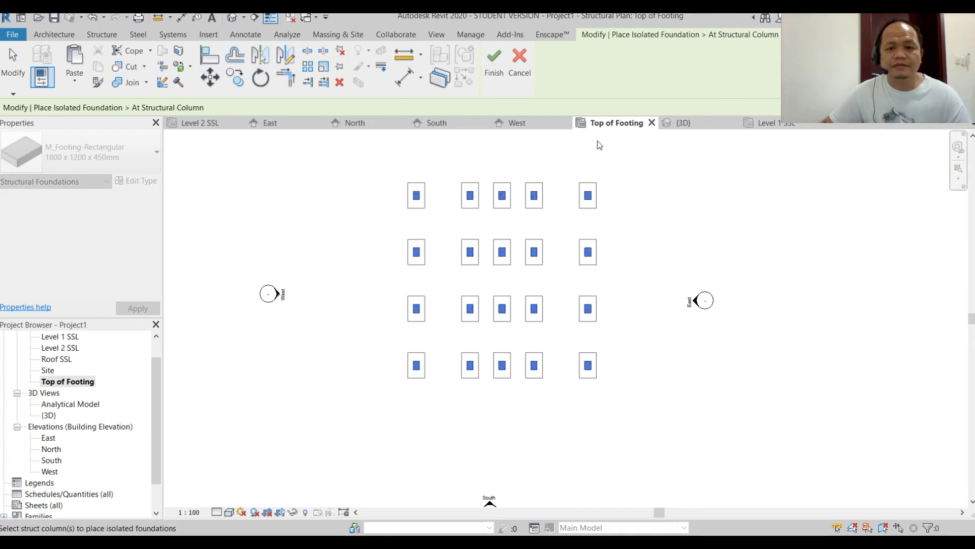
click(506, 71)
scroll(612, 279, up, 1)
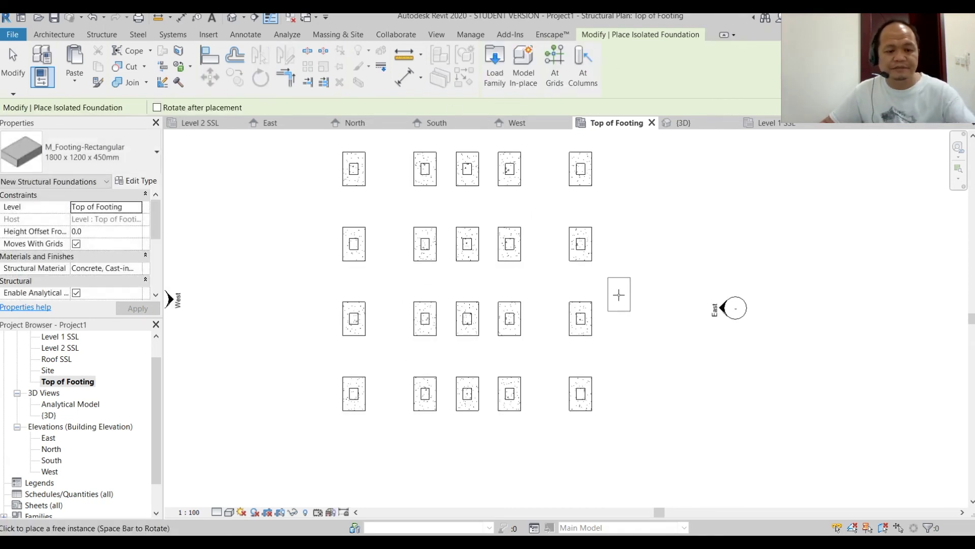
key(Escape)
click(705, 126)
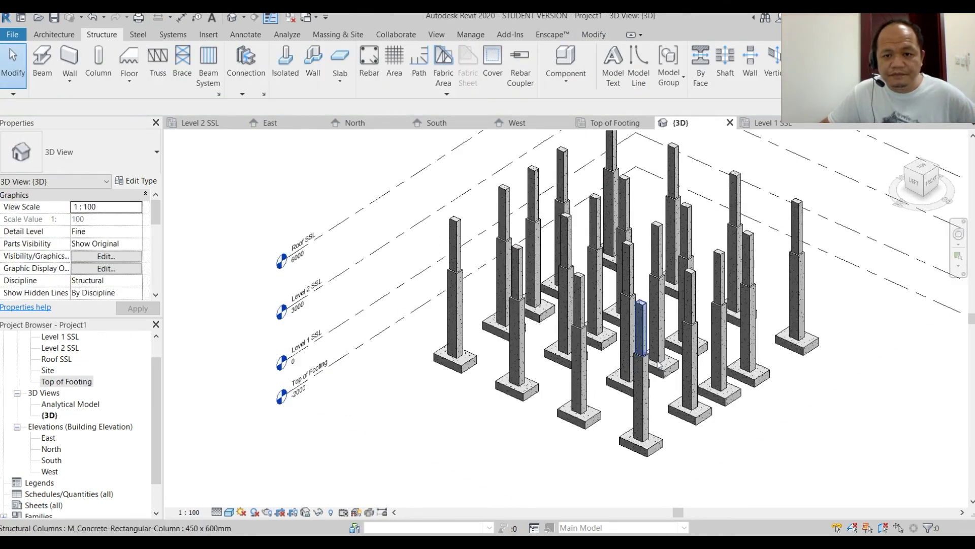
shift+middle_drag(688, 466, 499, 431)
scroll(499, 431, up, 4)
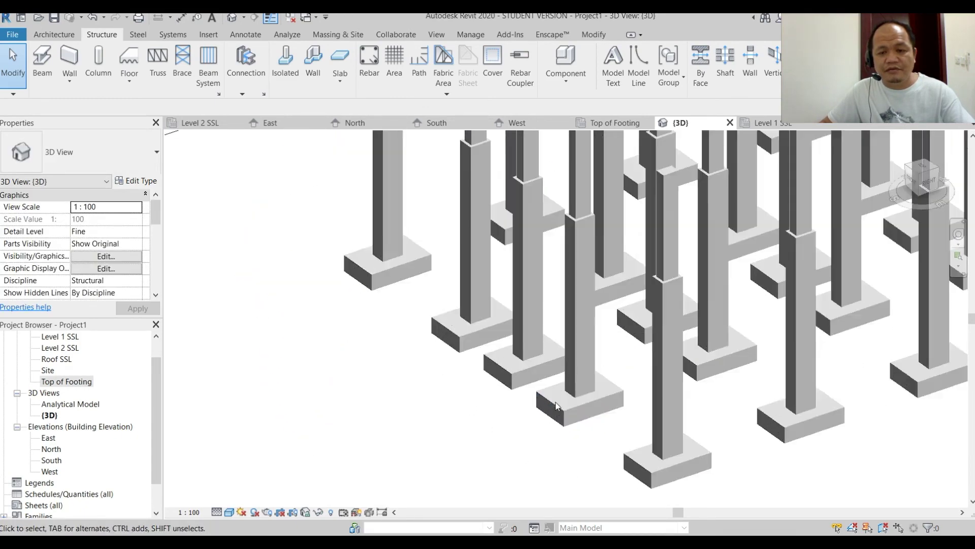
scroll(500, 440, down, 4)
scroll(543, 467, up, 1)
shift+middle_drag(543, 468, 318, 528)
shift+middle_drag(730, 445, 699, 469)
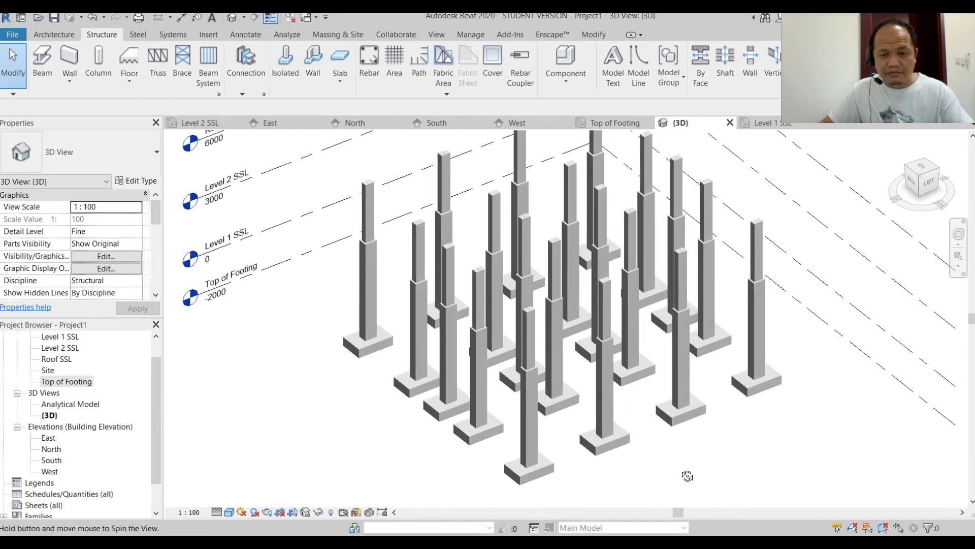
shift+middle_drag(687, 476, 708, 453)
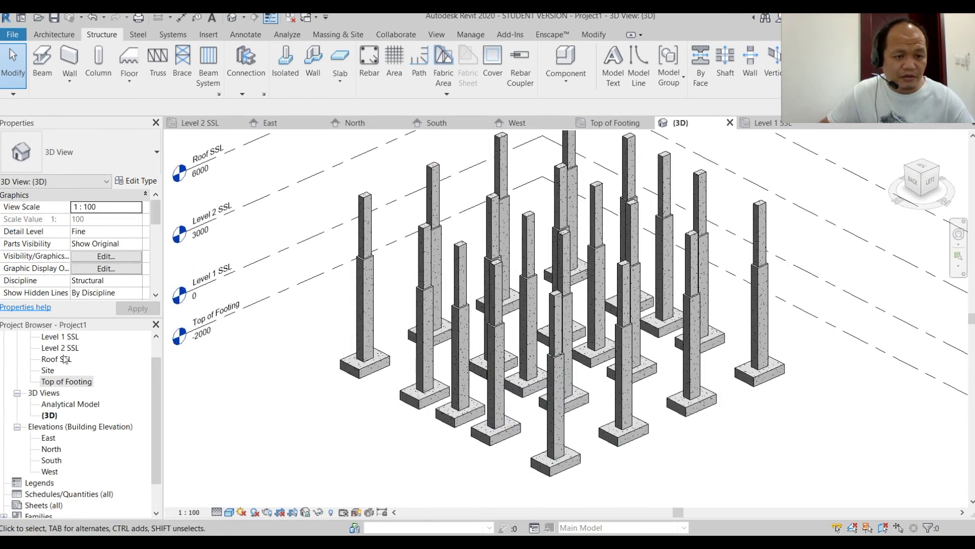
drag(155, 394, 152, 366)
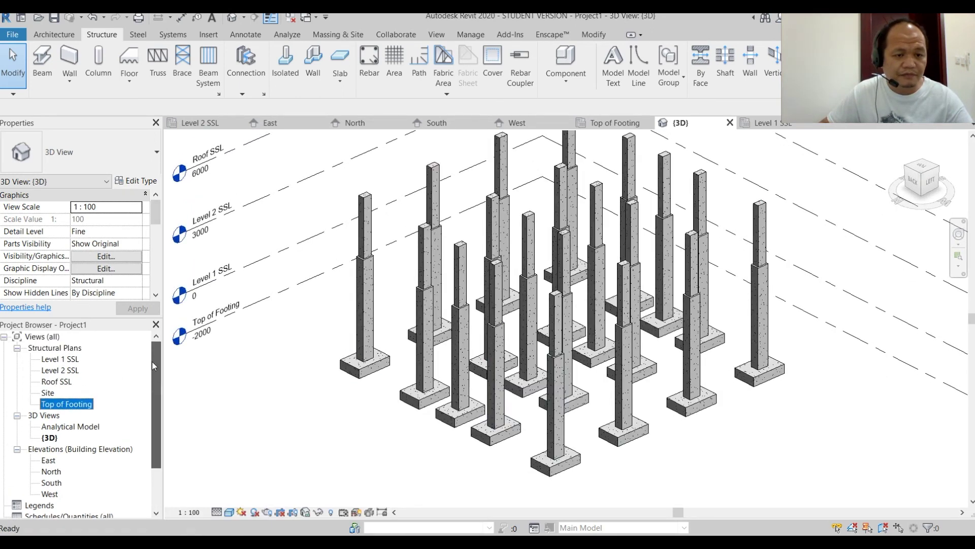
On Level 1 SSL, sketch a rectangular 150mm foundation slab spanning the whole column grid.
double_click(65, 360)
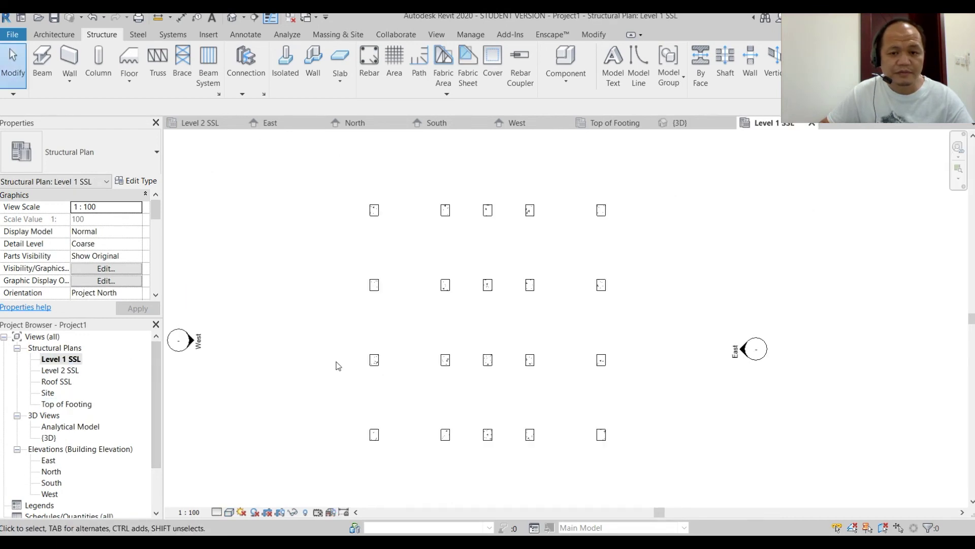
scroll(657, 340, up, 1)
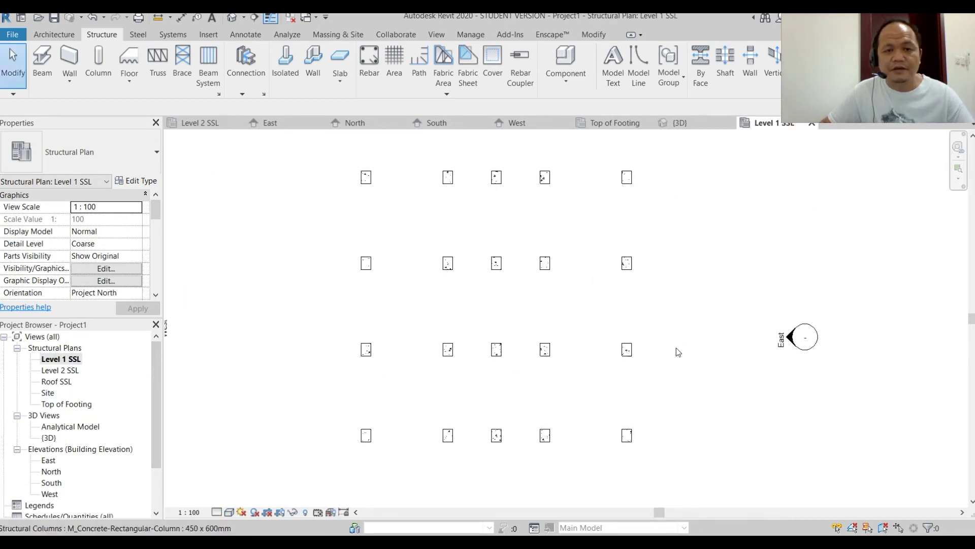
click(340, 82)
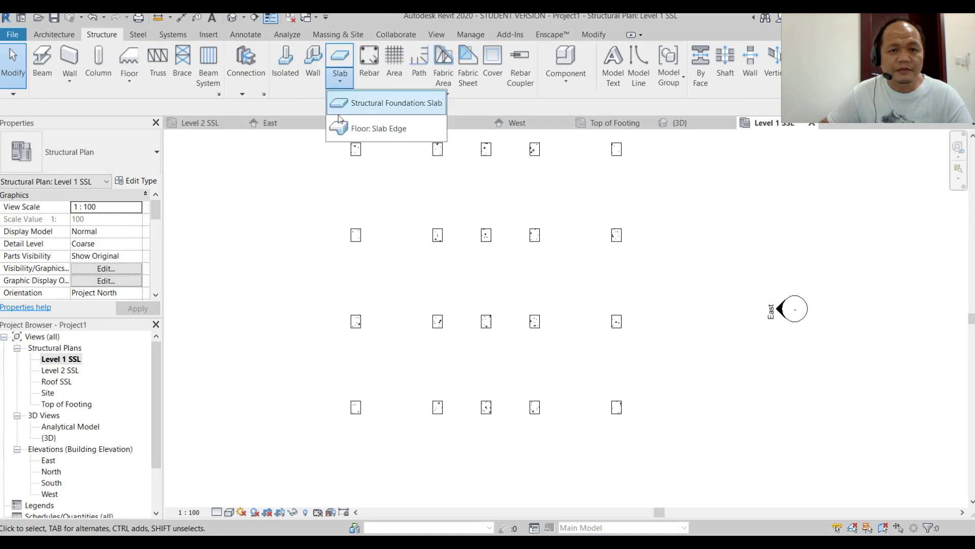
click(389, 105)
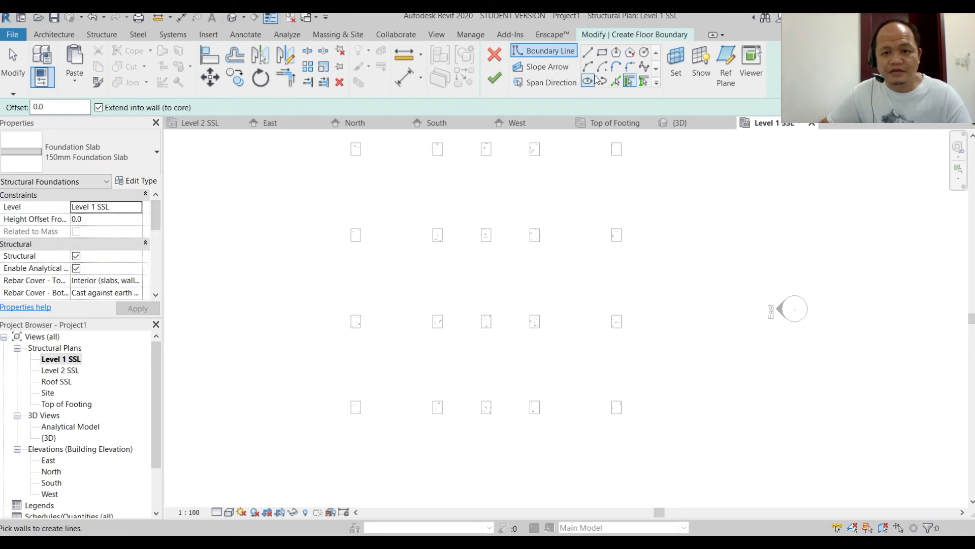
click(603, 52)
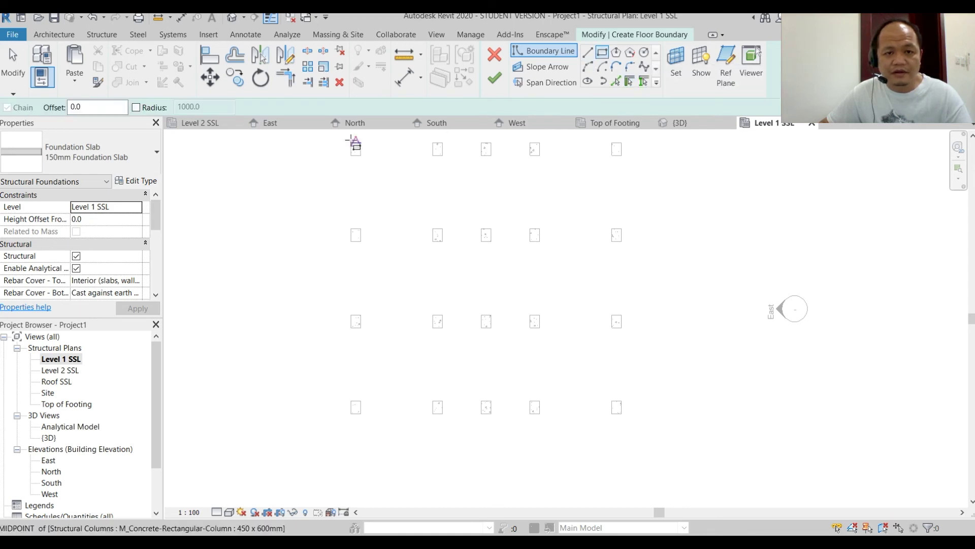
click(351, 143)
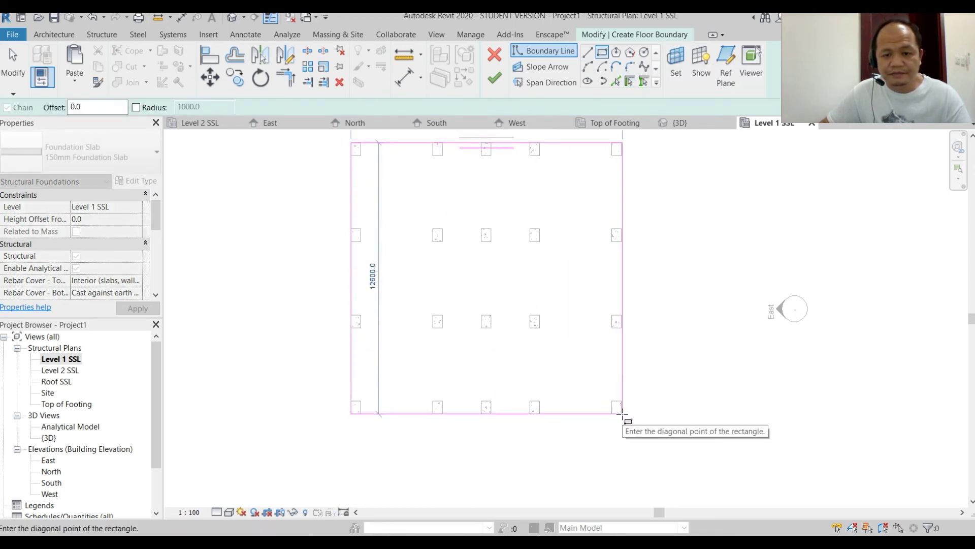
scroll(622, 413, up, 3)
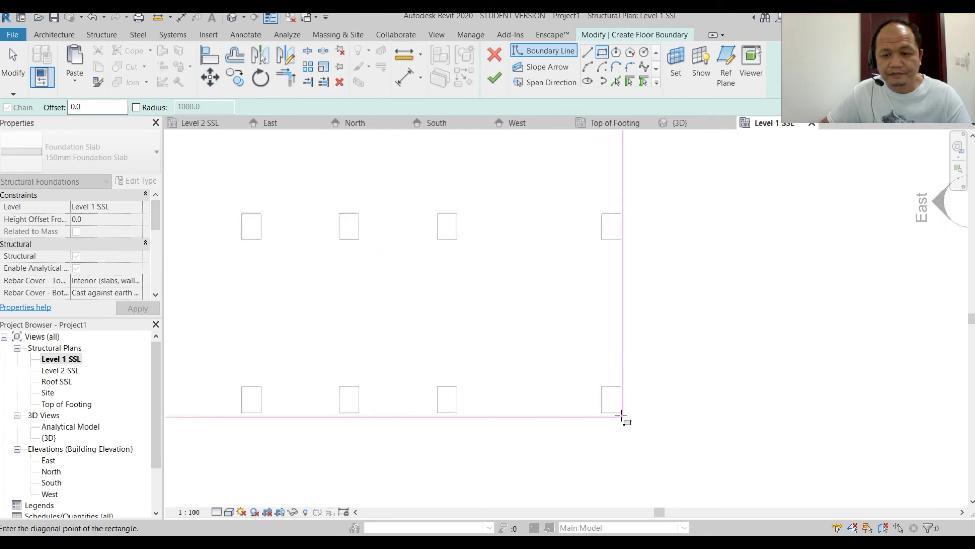
click(621, 411)
scroll(553, 348, down, 4)
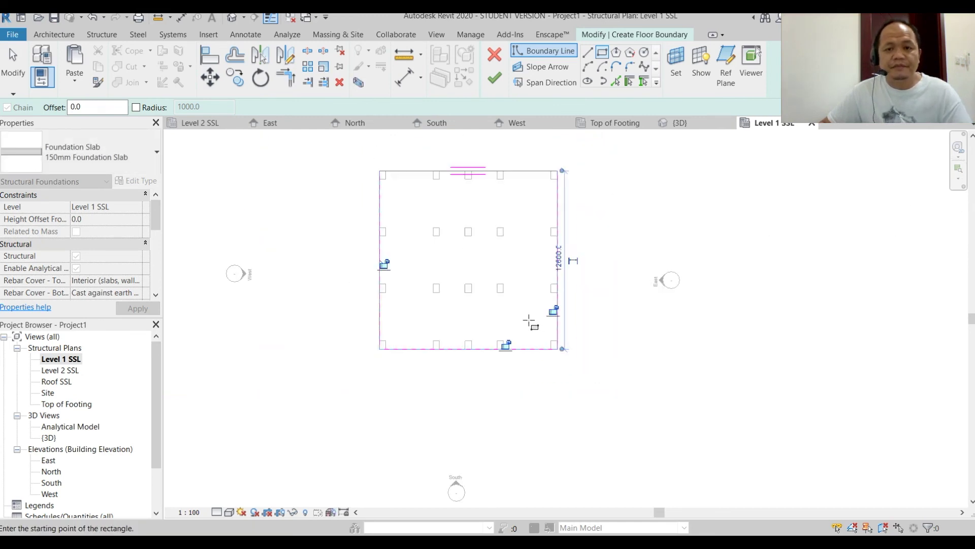
click(495, 79)
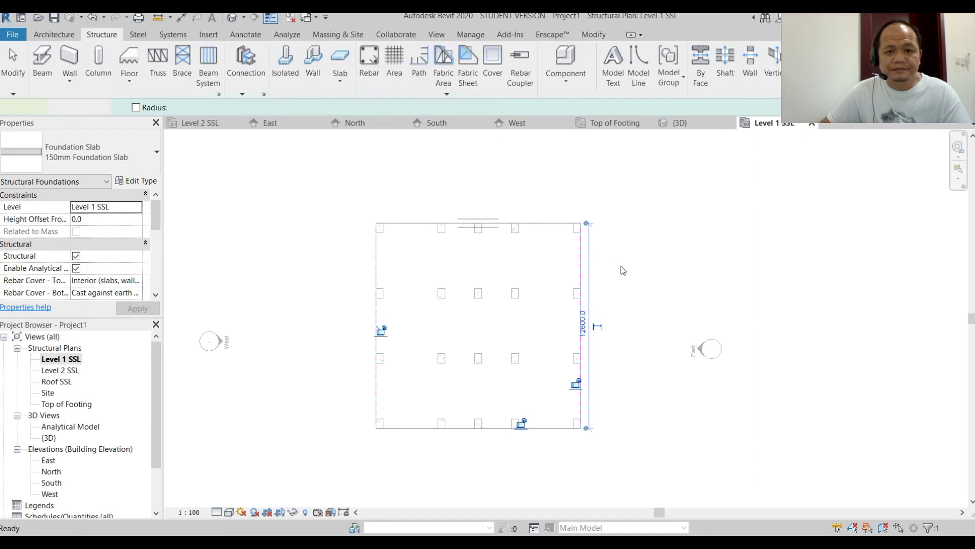
scroll(667, 274, up, 2)
click(580, 156)
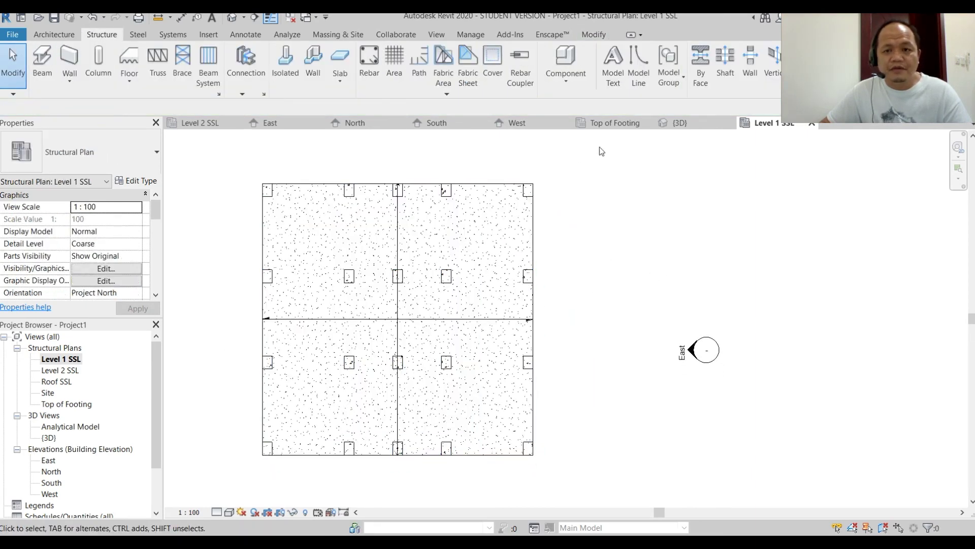
Orbit the 3D view to inspect the new foundation slab.
click(705, 123)
shift+middle_drag(704, 446, 492, 405)
scroll(597, 379, up, 4)
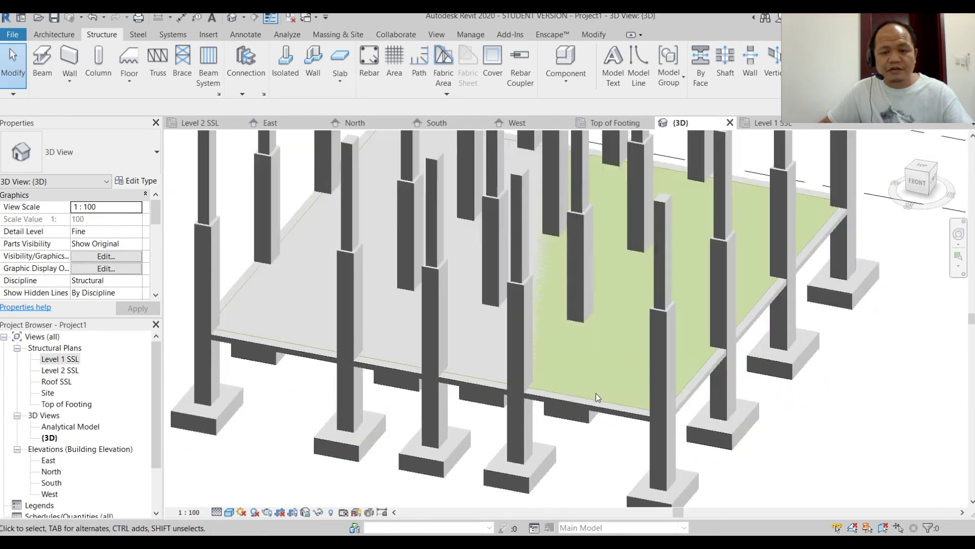
scroll(596, 393, down, 4)
shift+middle_drag(599, 444, 849, 483)
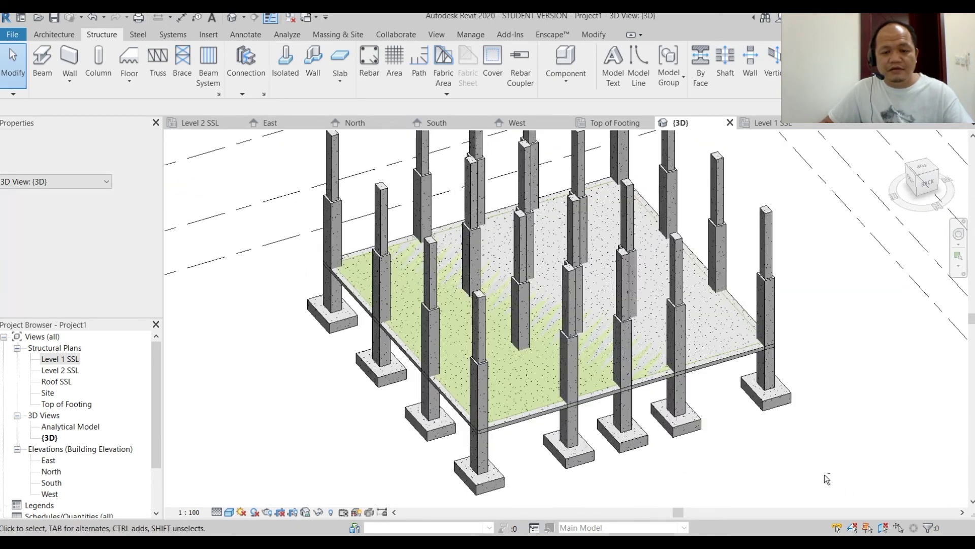
Select the foundation slab and paste copies aligned to Level 2 SSL and Roof SSL.
scroll(535, 458, up, 3)
scroll(536, 457, up, 3)
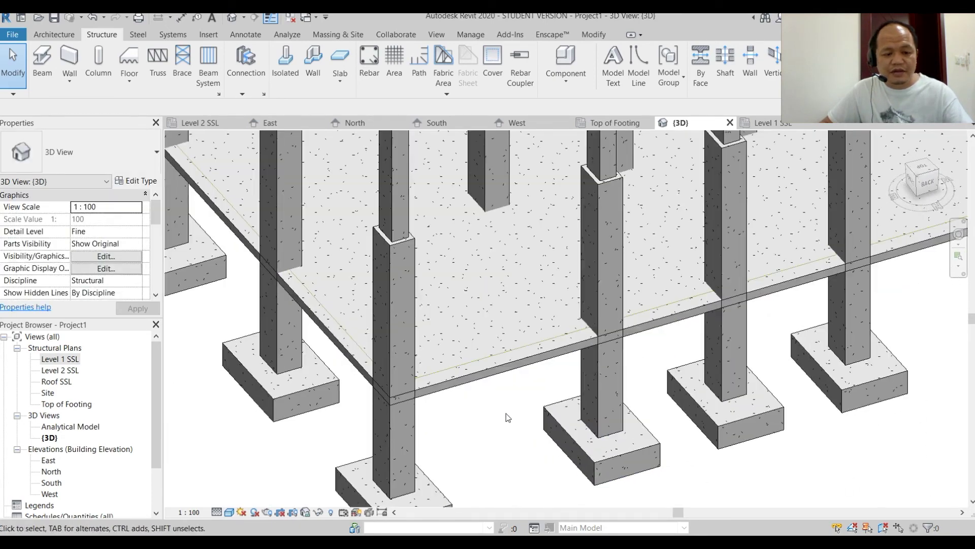
click(500, 376)
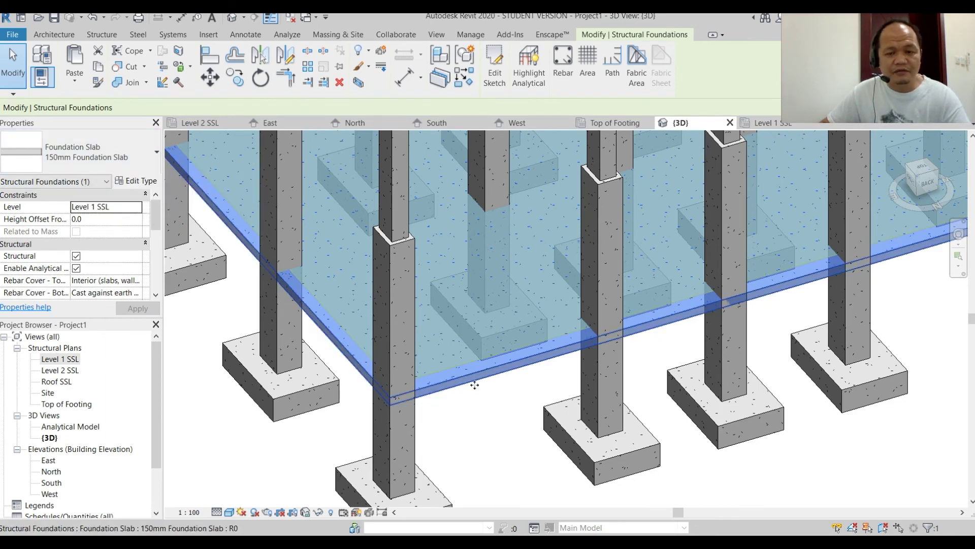
scroll(482, 432, down, 4)
middle_drag(481, 433, 467, 449)
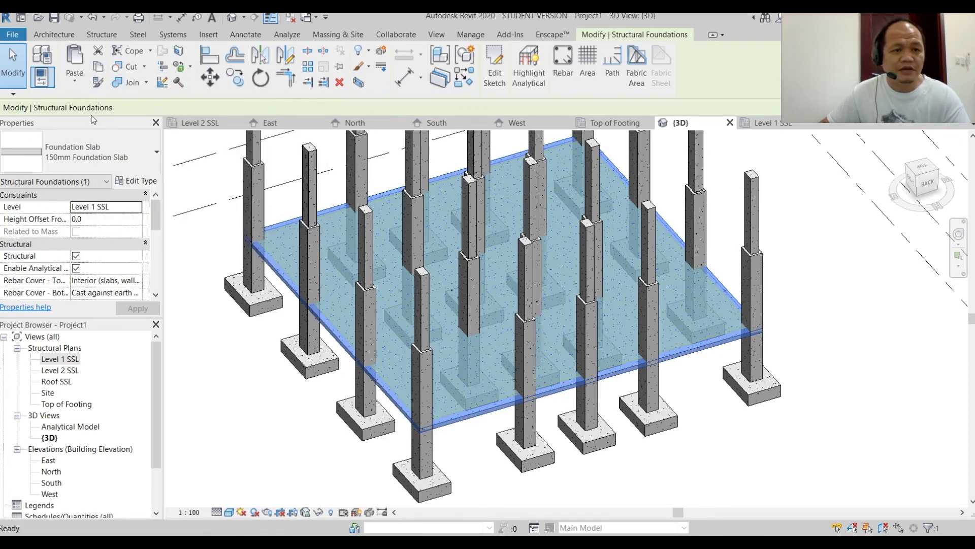
click(69, 81)
click(125, 126)
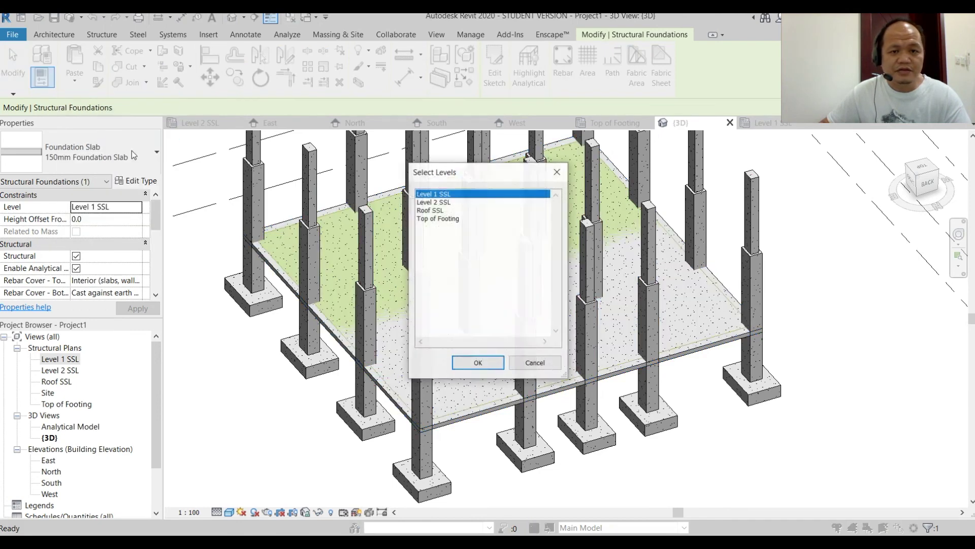
click(435, 202)
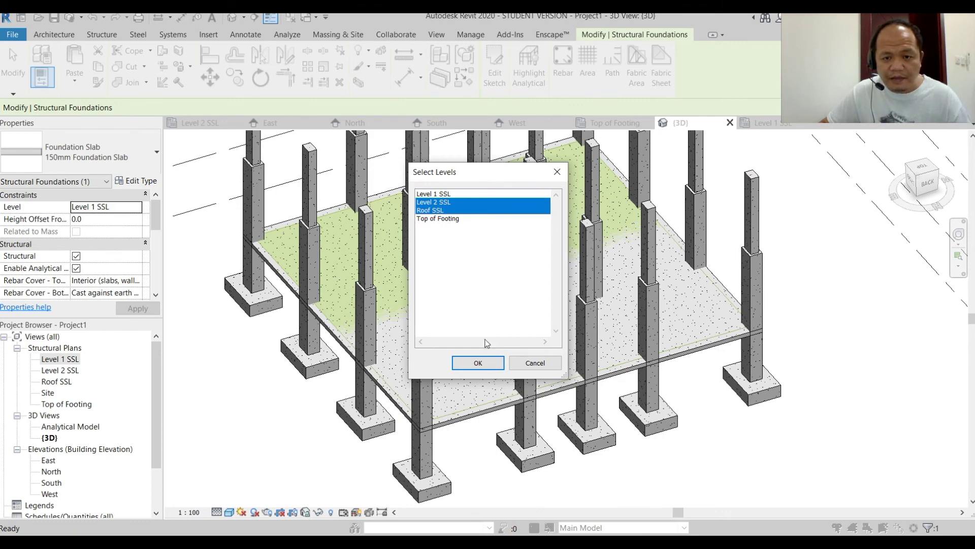
click(478, 363)
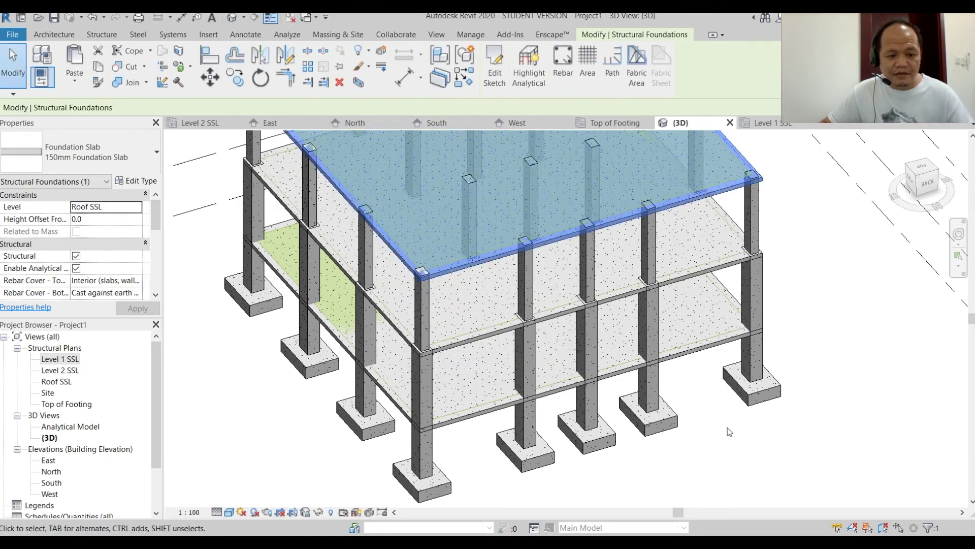
Orbit the building to inspect the three slab levels.
shift+middle_drag(740, 457, 309, 341)
click(812, 388)
shift+middle_drag(708, 466, 447, 401)
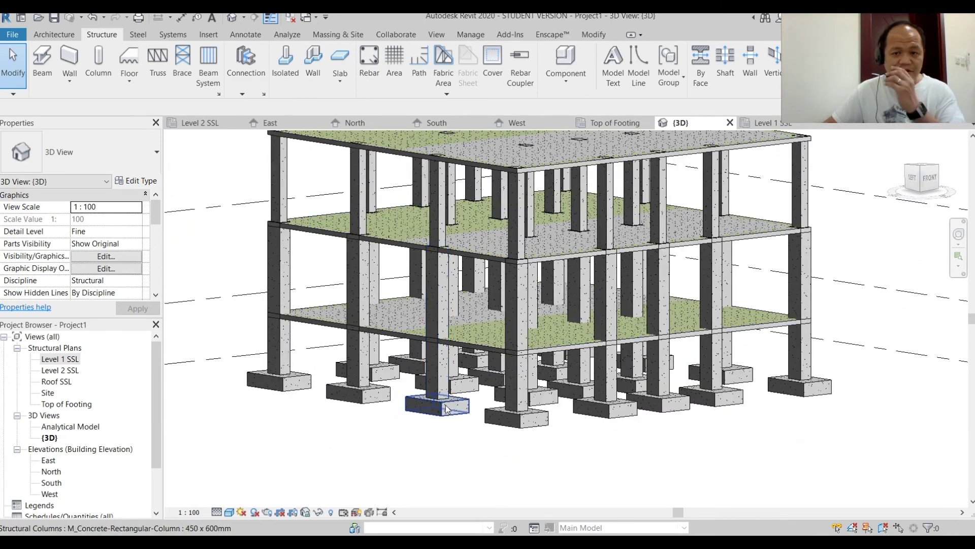
mouse_move(666, 454)
shift+middle_down()
mouse_move(751, 446)
mouse_move(773, 468)
mouse_move(757, 492)
mouse_move(740, 459)
mouse_move(655, 454)
shift+middle_up()
scroll(655, 452, up, 5)
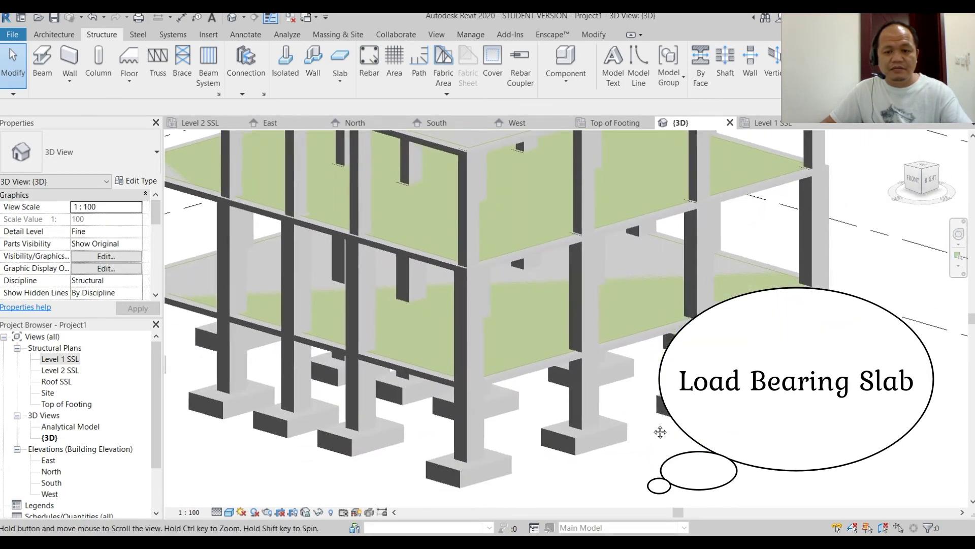
scroll(655, 453, down, 4)
shift+middle_drag(655, 452, 655, 483)
scroll(659, 475, down, 3)
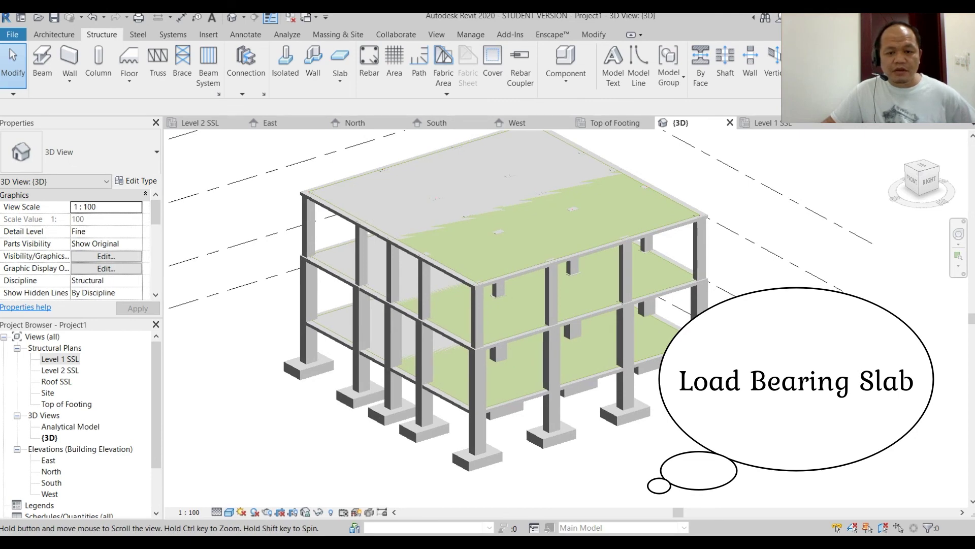
scroll(447, 400, up, 8)
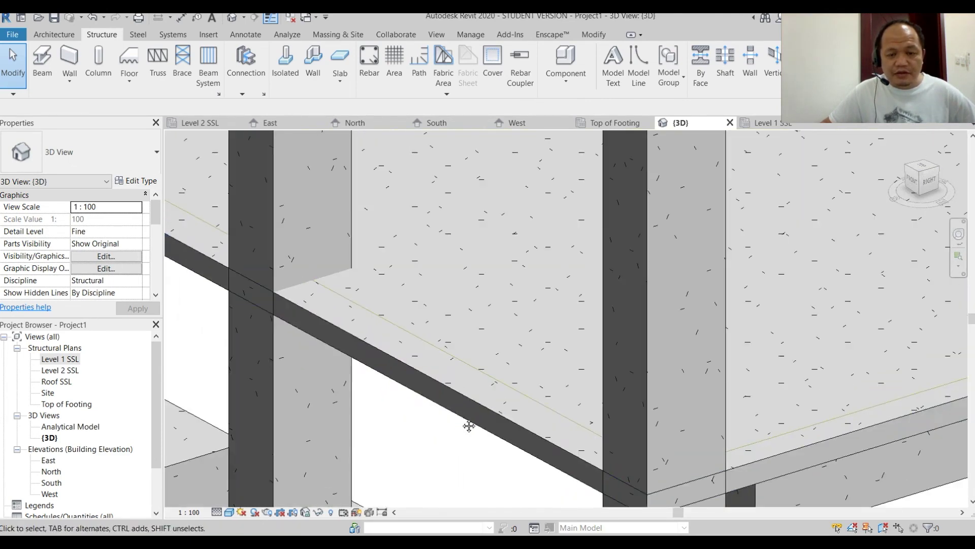
middle_drag(469, 425, 559, 339)
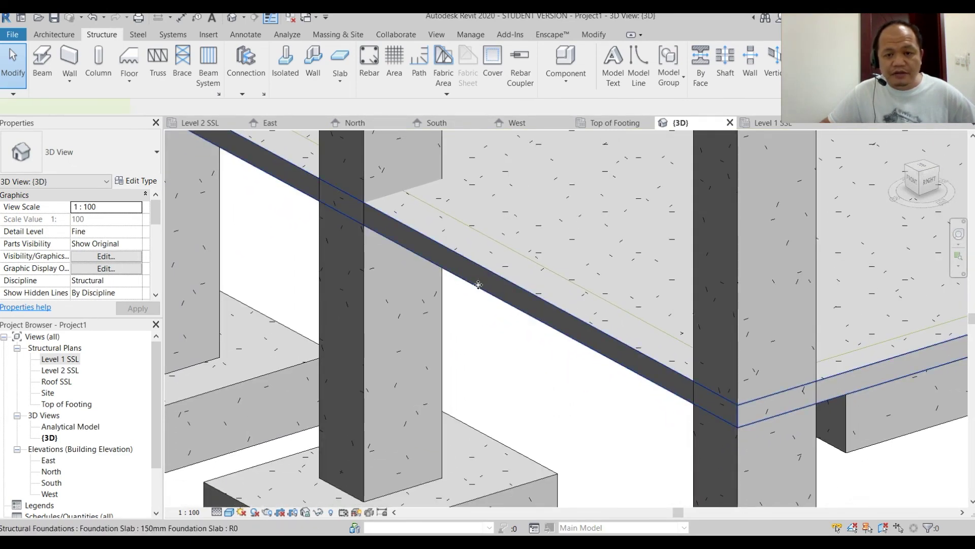
click(479, 288)
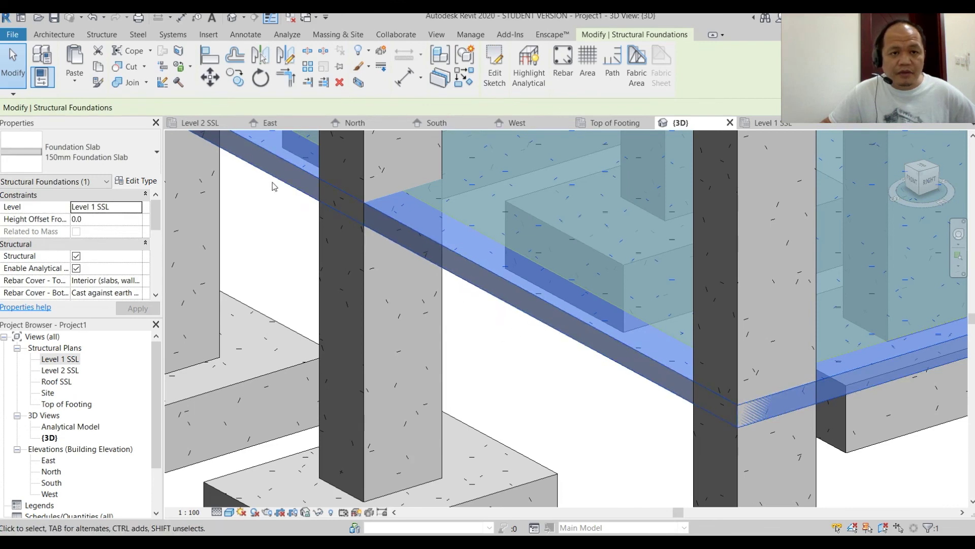
click(108, 36)
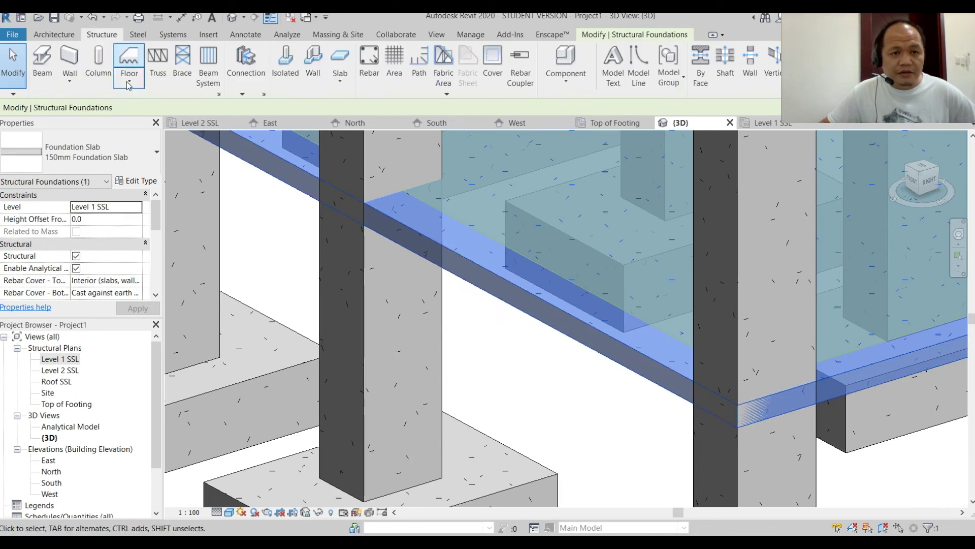
Start placing a Floor: Slab Edge along the Level 1 slab edges.
click(338, 88)
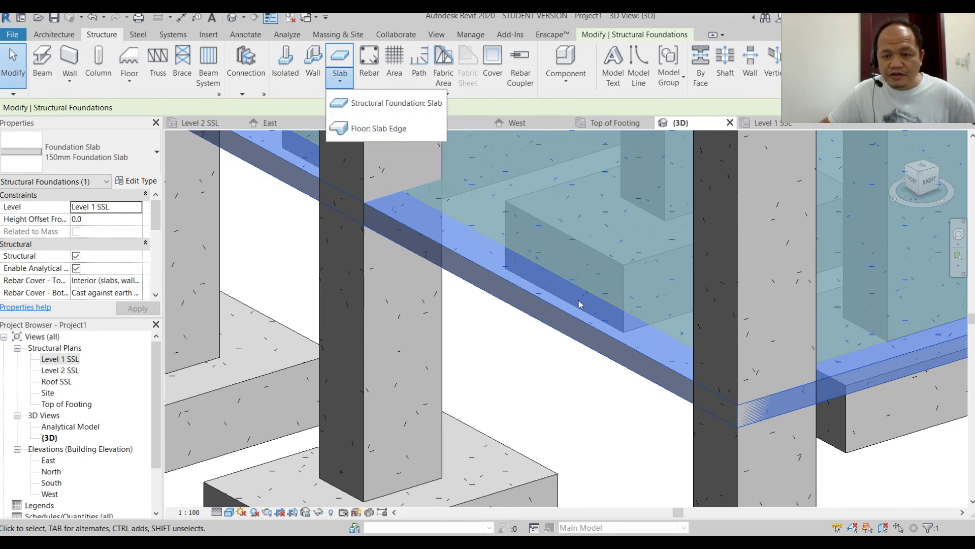
click(357, 131)
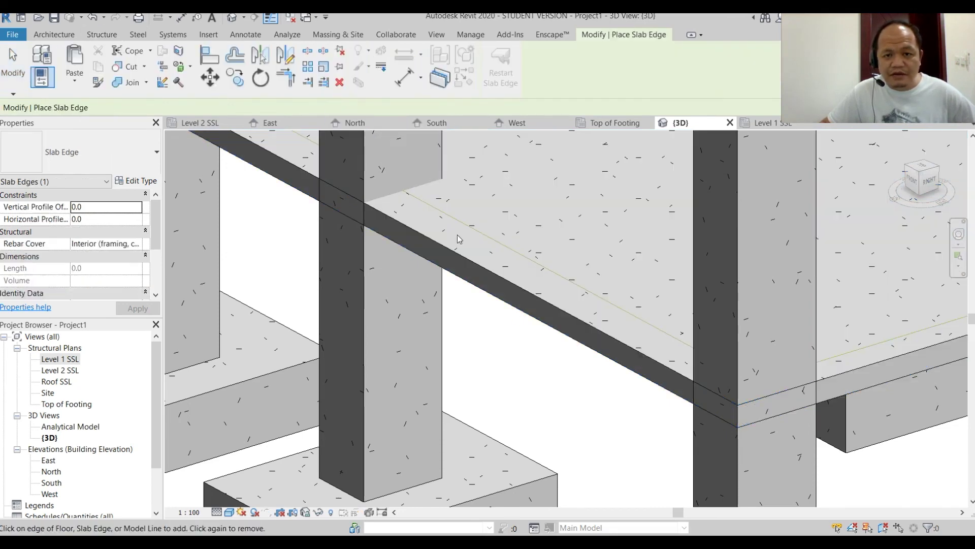
scroll(504, 319, up, 4)
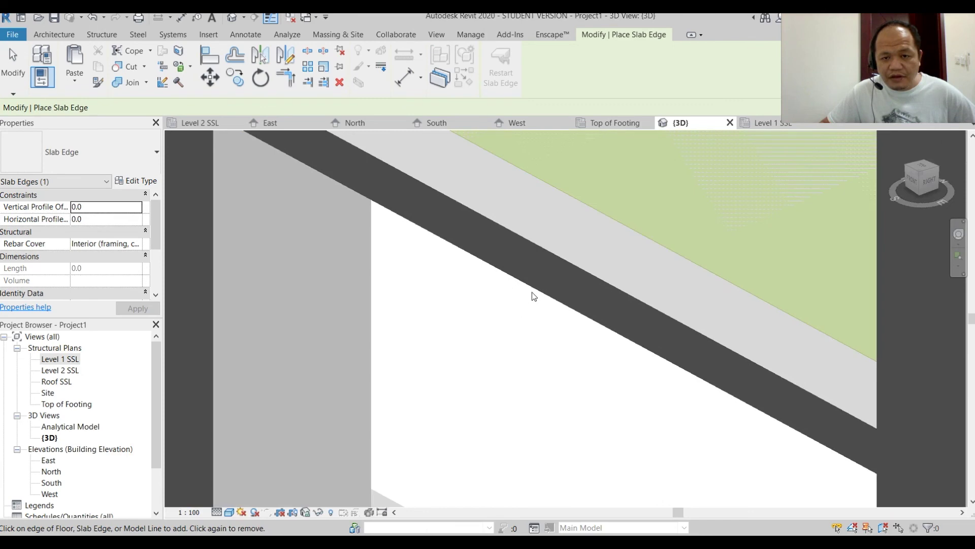
scroll(561, 334, down, 4)
scroll(428, 327, up, 1)
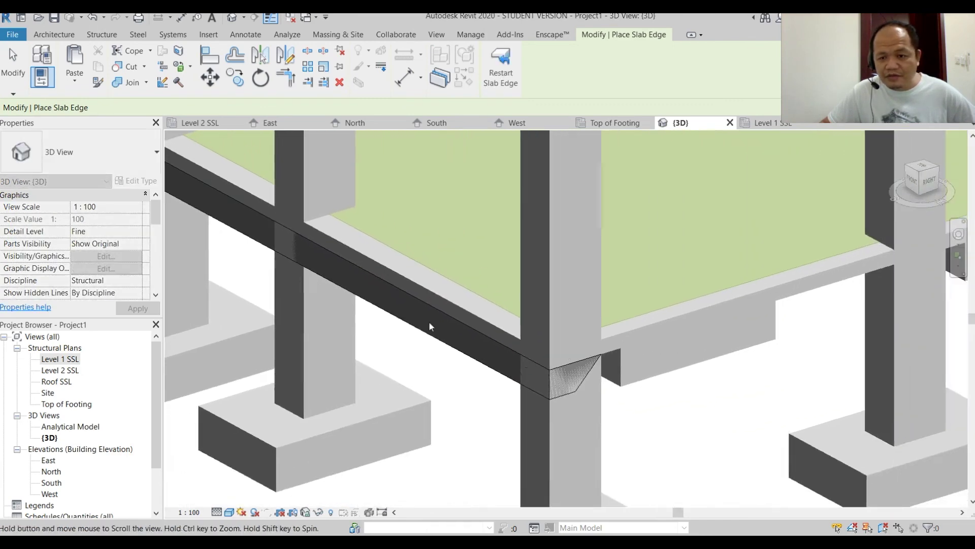
scroll(814, 300, down, 4)
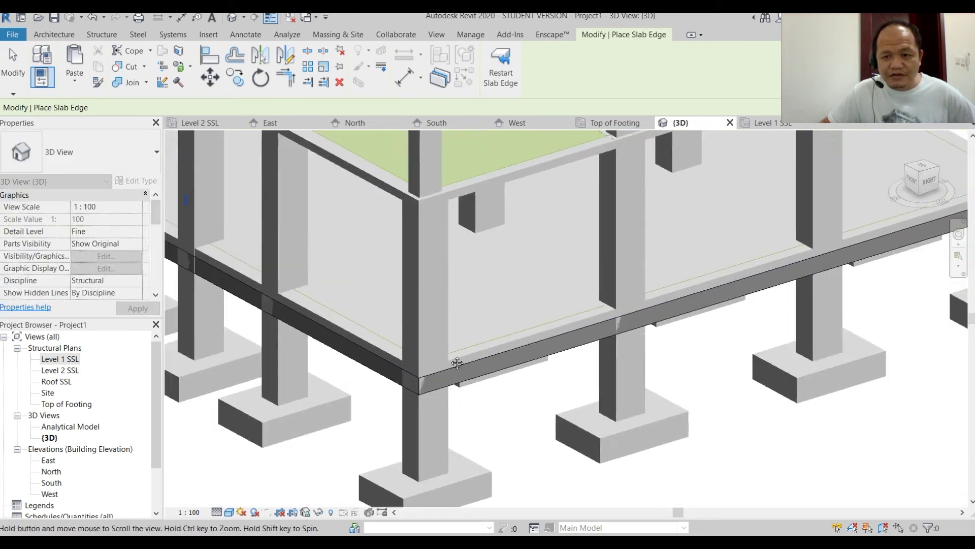
scroll(670, 362, up, 2)
Orbit and zoom to check the thickened sloped edges beneath the slab.
shift+middle_drag(712, 347, 399, 380)
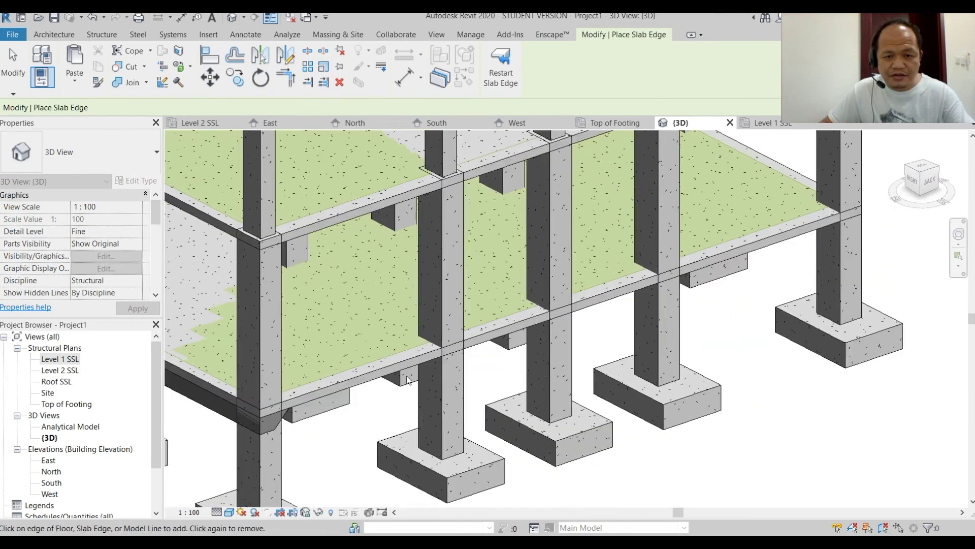
scroll(634, 348, down, 3)
shift+middle_drag(633, 348, 400, 323)
scroll(442, 382, up, 3)
scroll(441, 376, down, 3)
scroll(400, 323, up, 5)
shift+middle_drag(372, 405, 505, 394)
scroll(498, 351, down, 3)
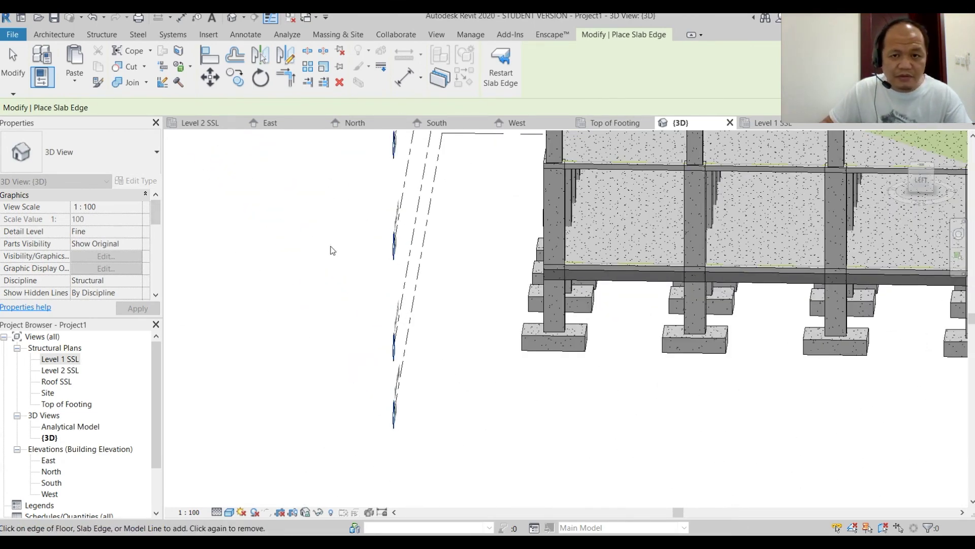
In the Level 1 SSL plan, draw a section across the slab and open Section 1.
click(774, 123)
middle_drag(590, 316, 625, 315)
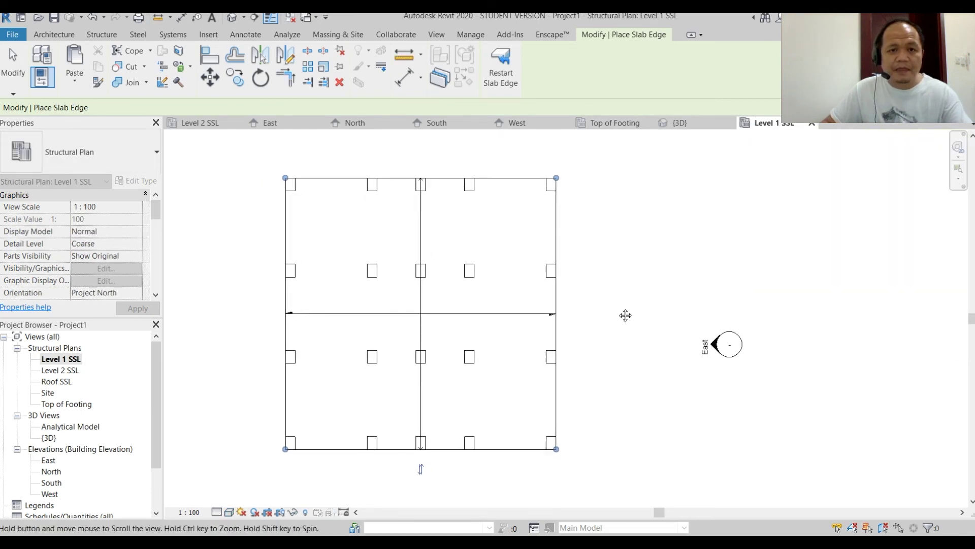
click(257, 19)
click(243, 232)
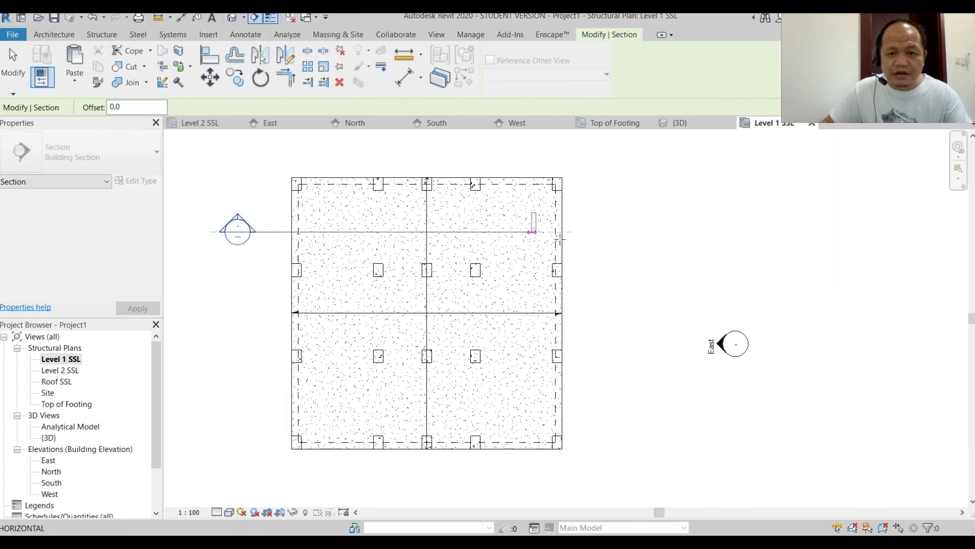
click(589, 231)
right_click(577, 231)
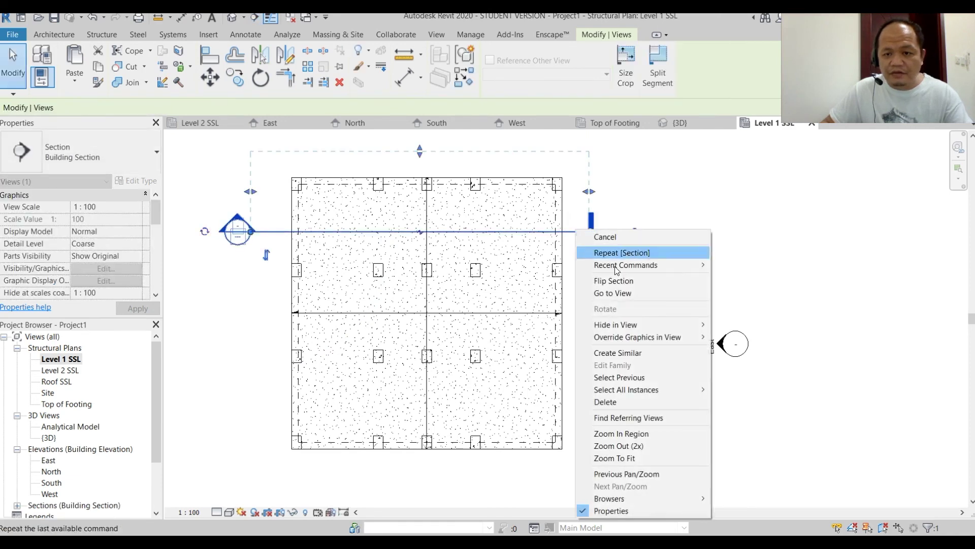
click(617, 292)
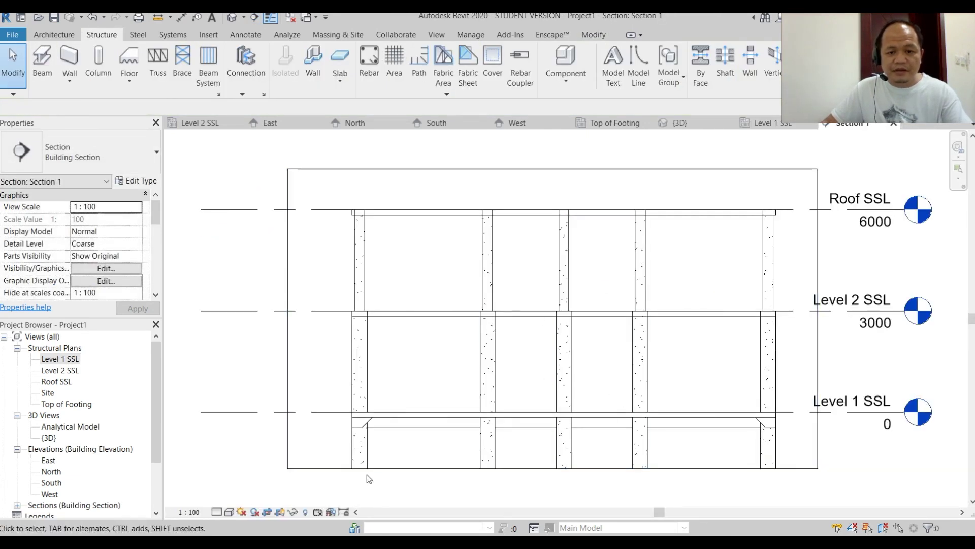
Set Section 1 to Fine detail level and Shaded visual style.
scroll(374, 429, up, 5)
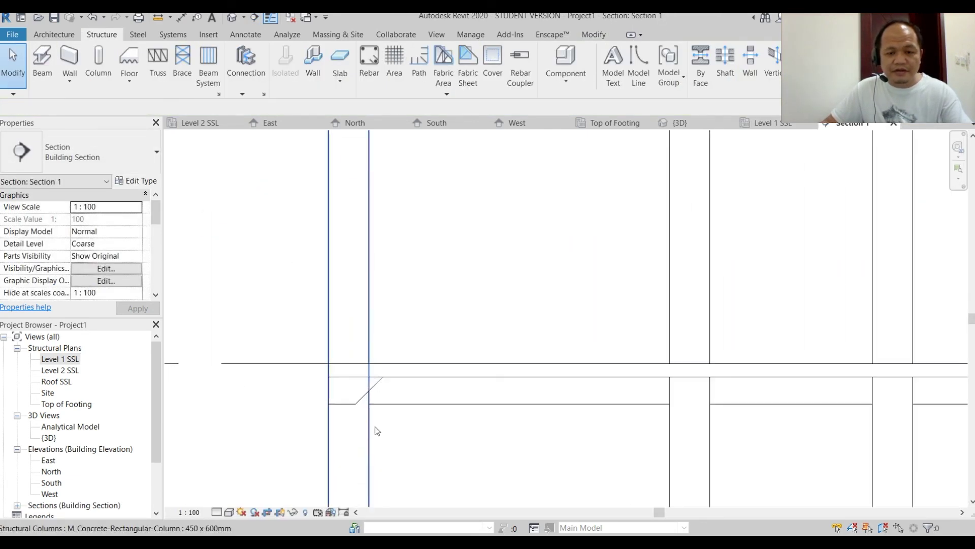
click(217, 512)
click(233, 500)
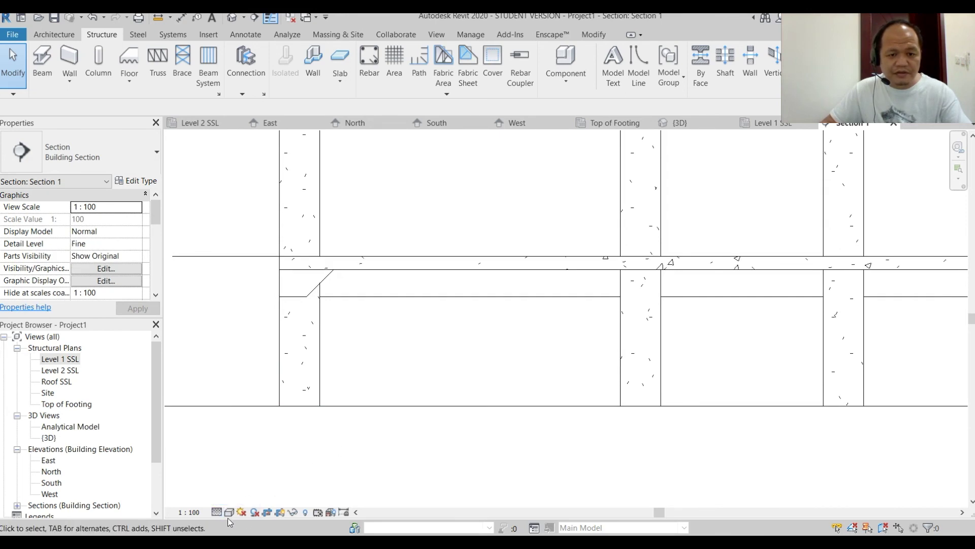
click(229, 513)
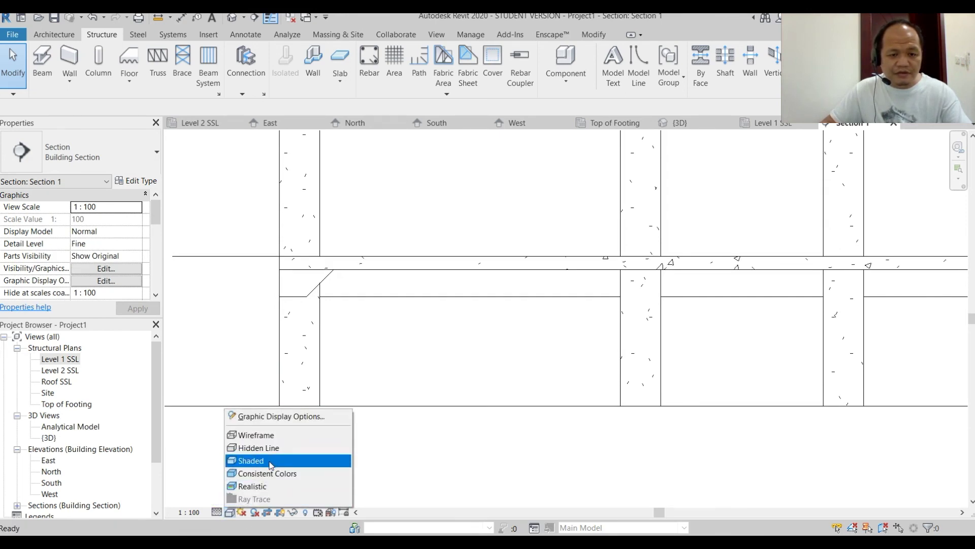
click(293, 461)
Zoom out to check the Level 1 slab edges in the full section, then return to 3D.
scroll(318, 322, up, 5)
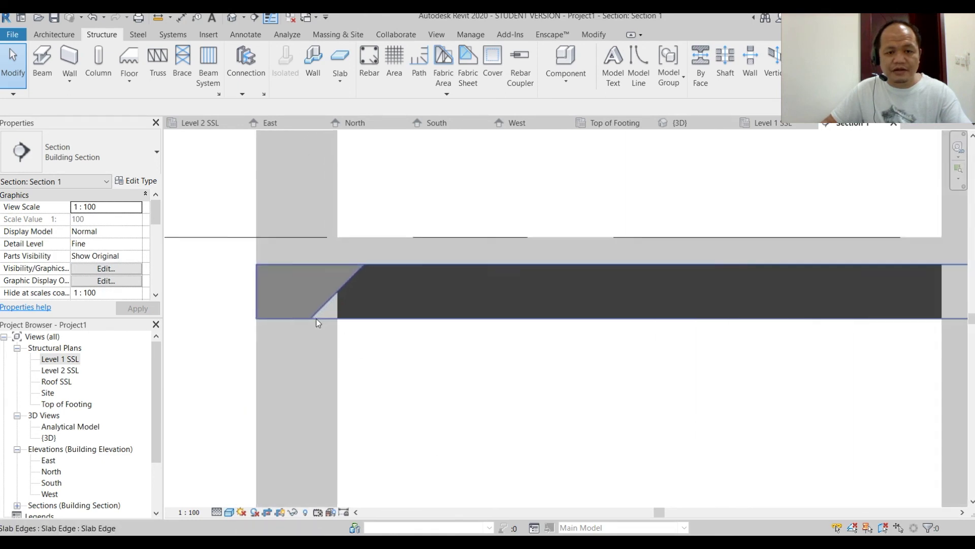
scroll(402, 202, down, 2)
scroll(534, 325, down, 4)
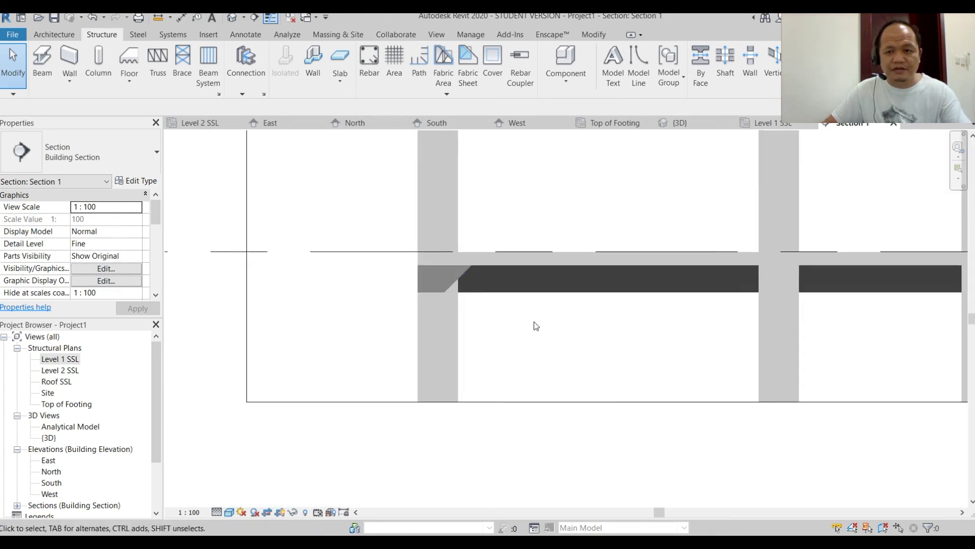
scroll(364, 426, down, 2)
scroll(442, 429, down, 4)
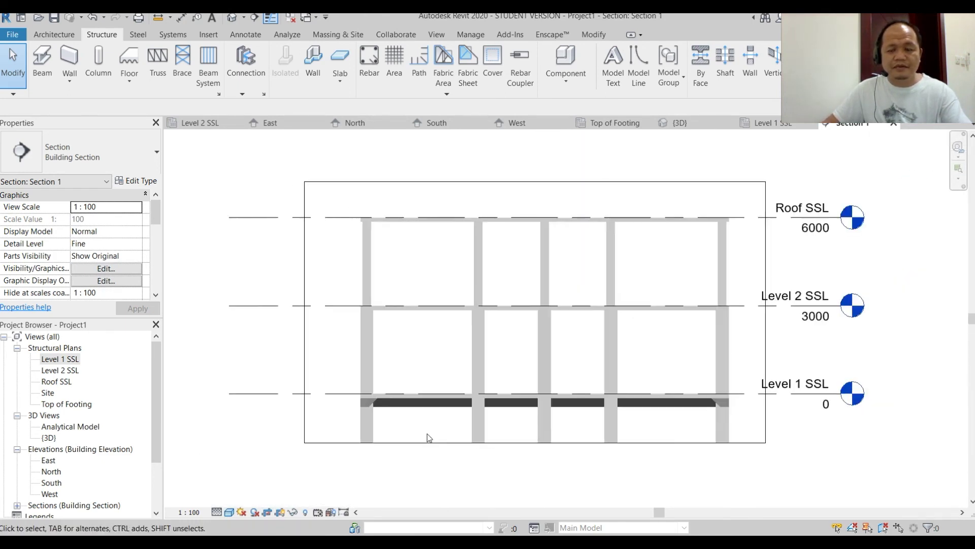
middle_drag(402, 468, 416, 457)
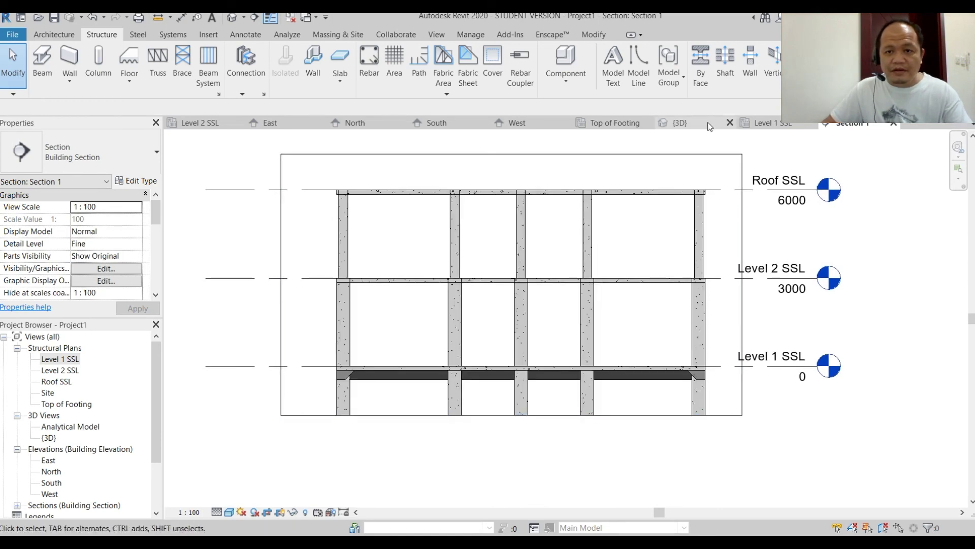
click(683, 123)
Zoom out and orbit the 3D view to an isometric front-left angle of the frame.
scroll(531, 425, down, 4)
shift+middle_drag(658, 434, 639, 477)
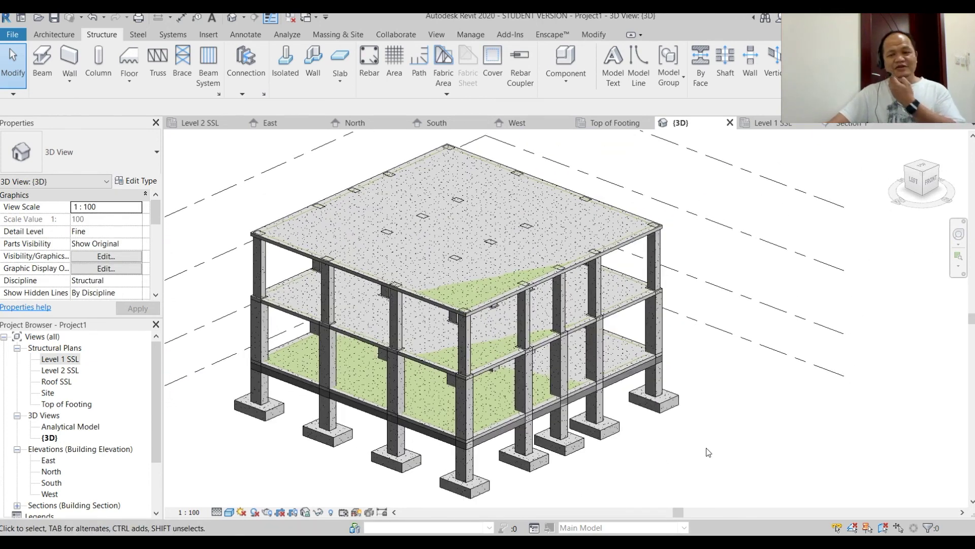
middle_drag(721, 430, 720, 425)
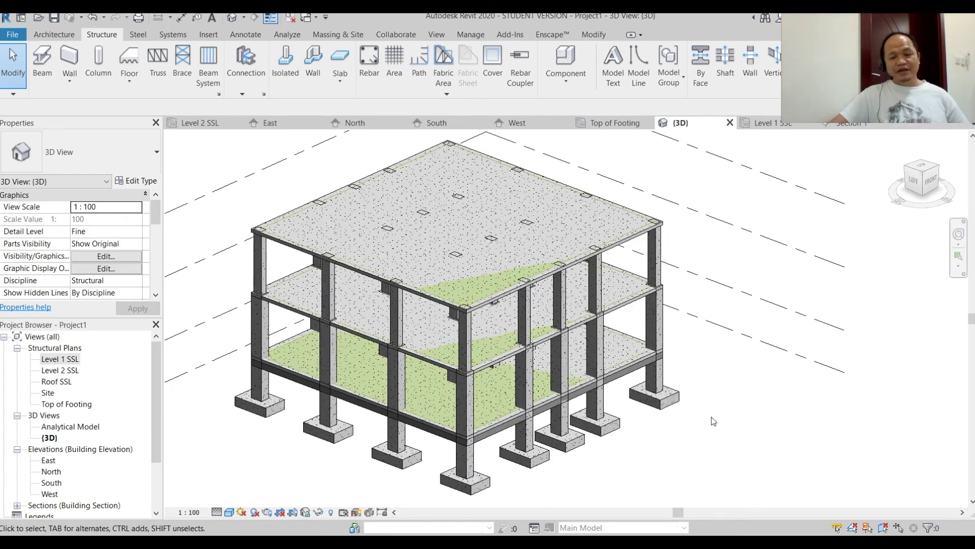